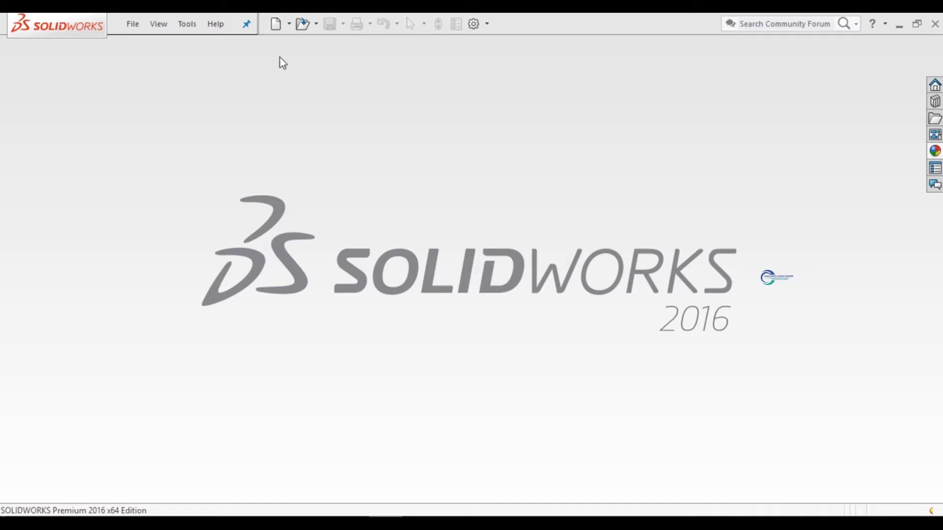
- Create a new part and start a sketch on the Front Plane
left_click(273, 23)
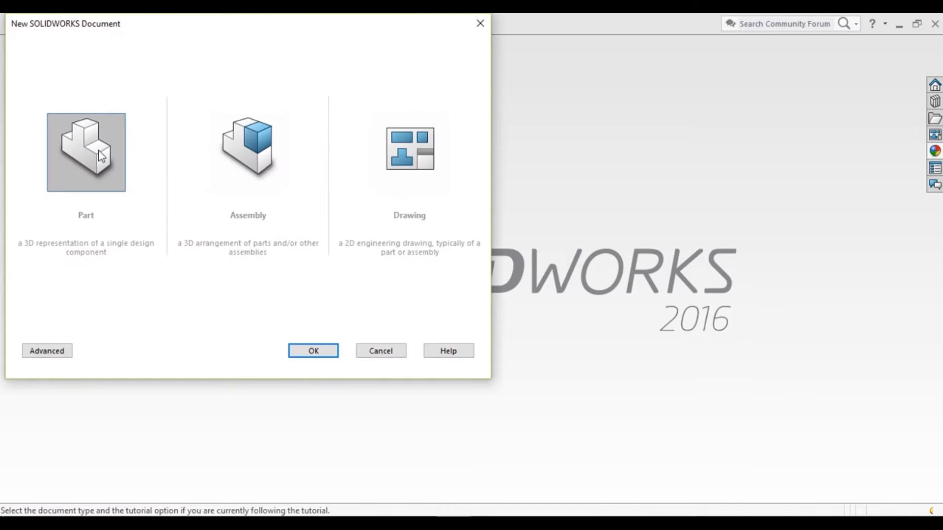
left_click(329, 352)
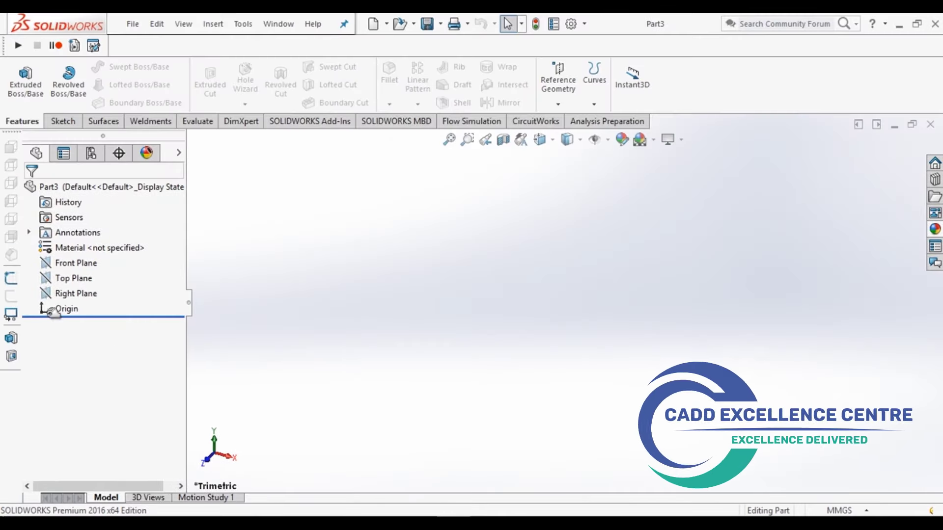
left_click(65, 266)
left_click(63, 121)
- Draw an L-shape: a vertical line up from the origin, then a horizontal line to the right
left_click(19, 74)
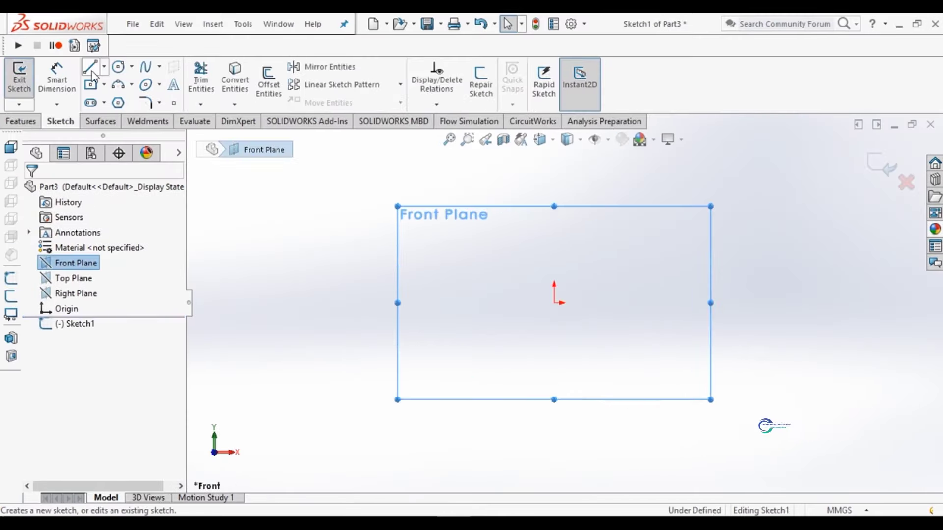
key("l")
left_click(554, 184)
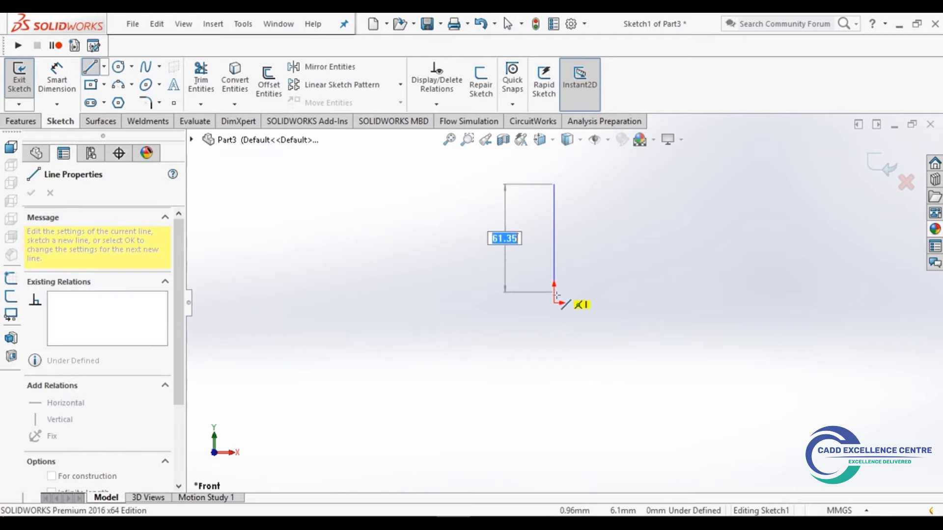
left_click(554, 303)
left_click(744, 303)
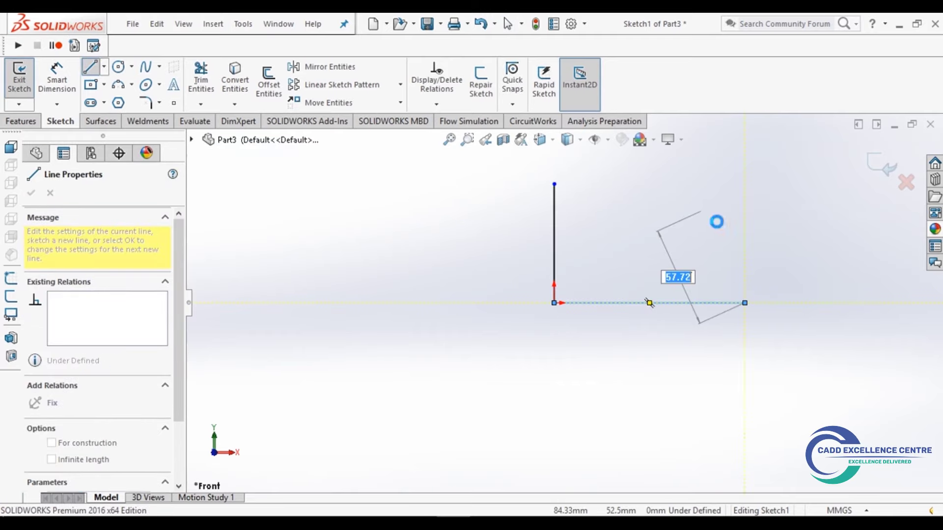
key("Escape")
- Dimension the vertical line 100 mm and the horizontal line 150 mm, then exit the sketch
left_click(57, 78)
left_click(555, 205)
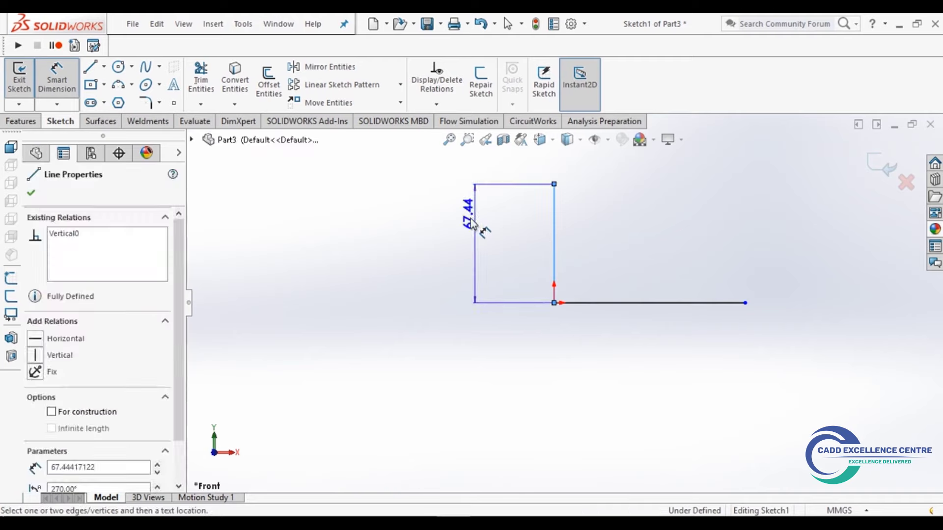
left_click(467, 223)
type("100")
key("Return")
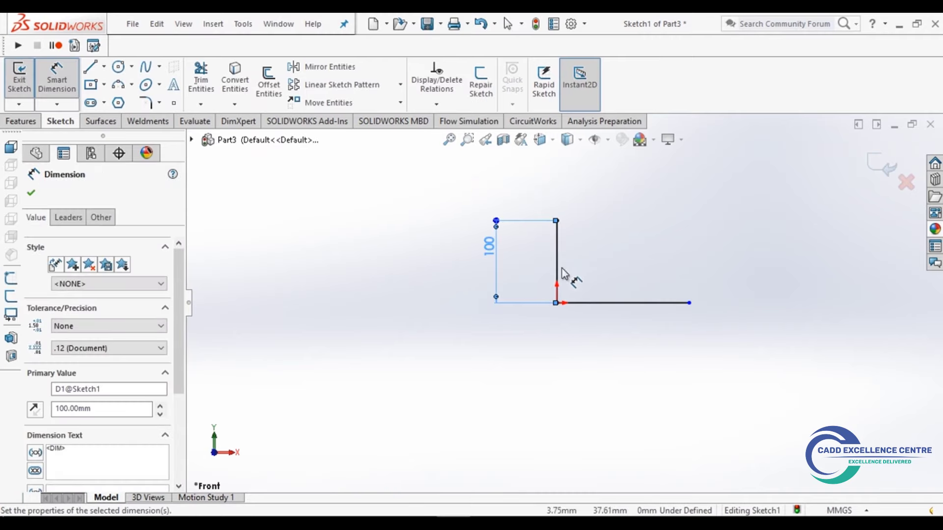
left_click(596, 303)
left_click(604, 330)
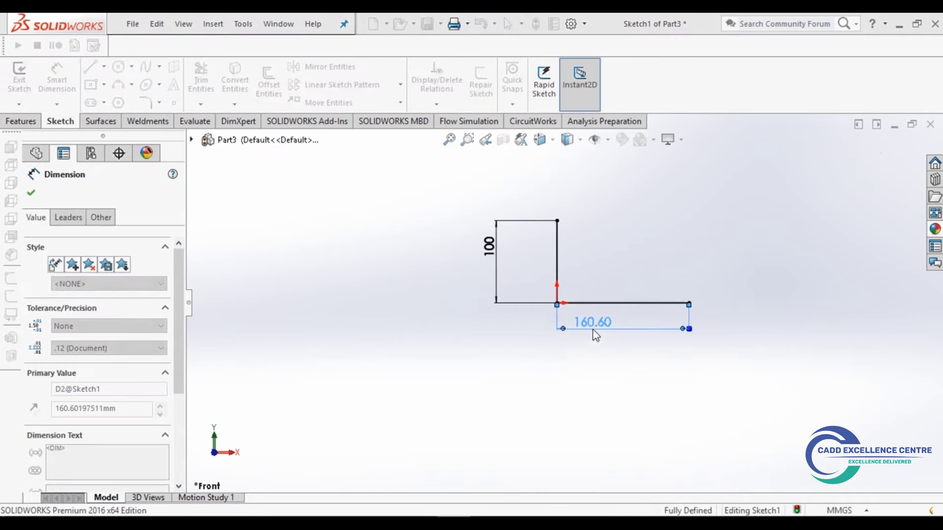
type("150")
key("Return")
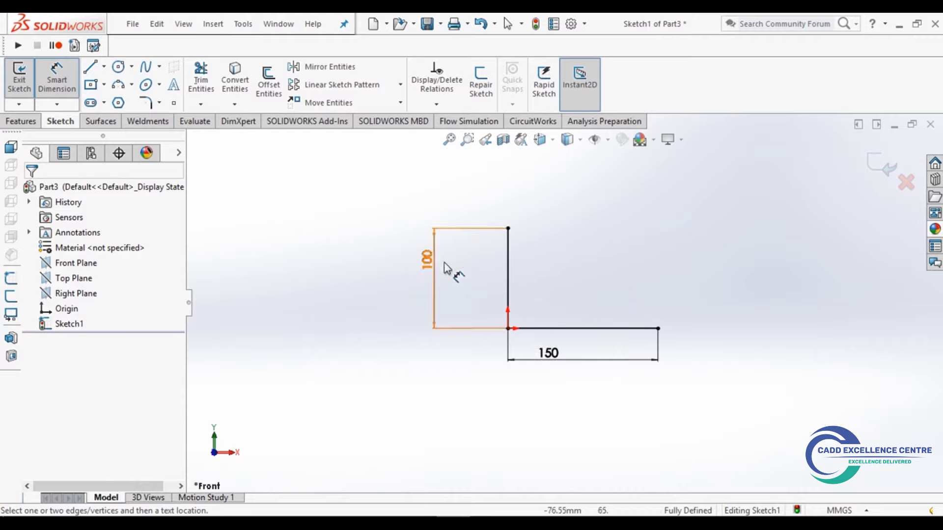
left_click(880, 166)
middle_click_drag(652, 284, 578, 338)
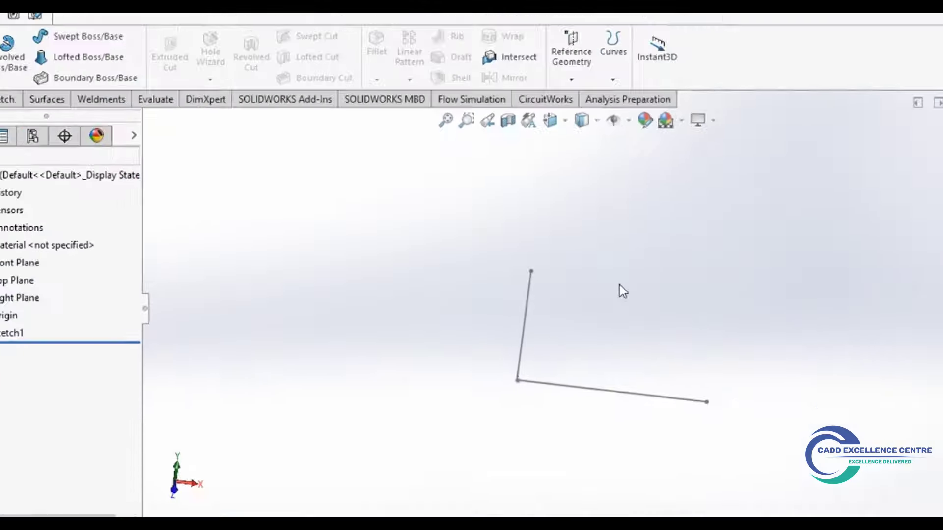
- Try a plane through the line's top endpoint and the horizontal line, then cancel the invalid definition
left_click(559, 105)
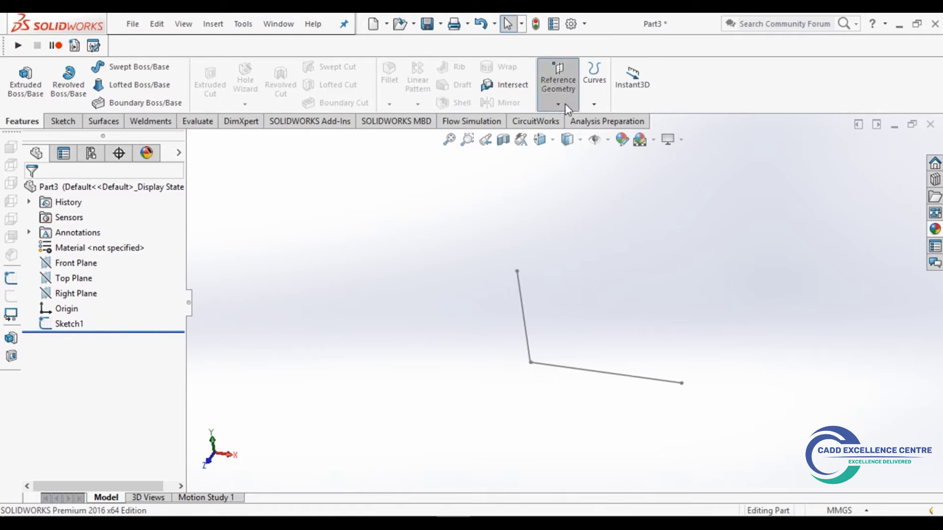
left_click(570, 120)
left_click(516, 271)
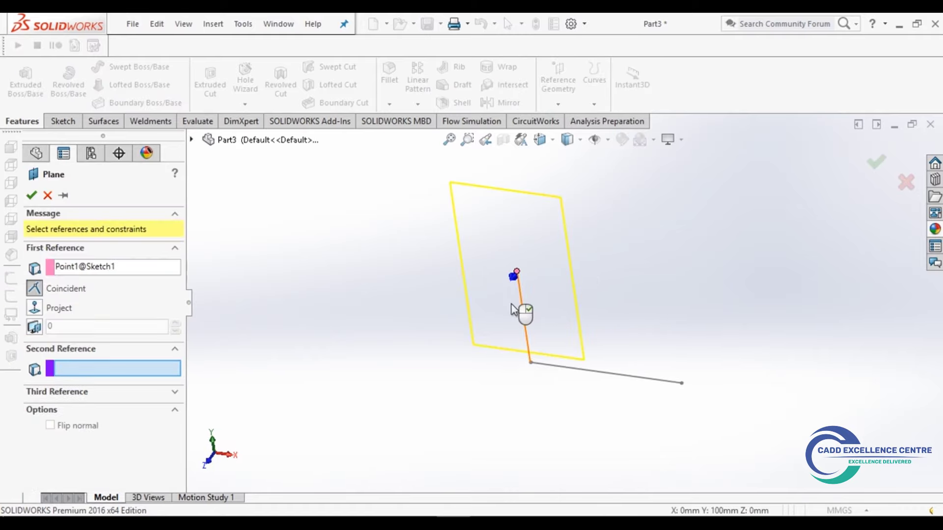
left_click(561, 369)
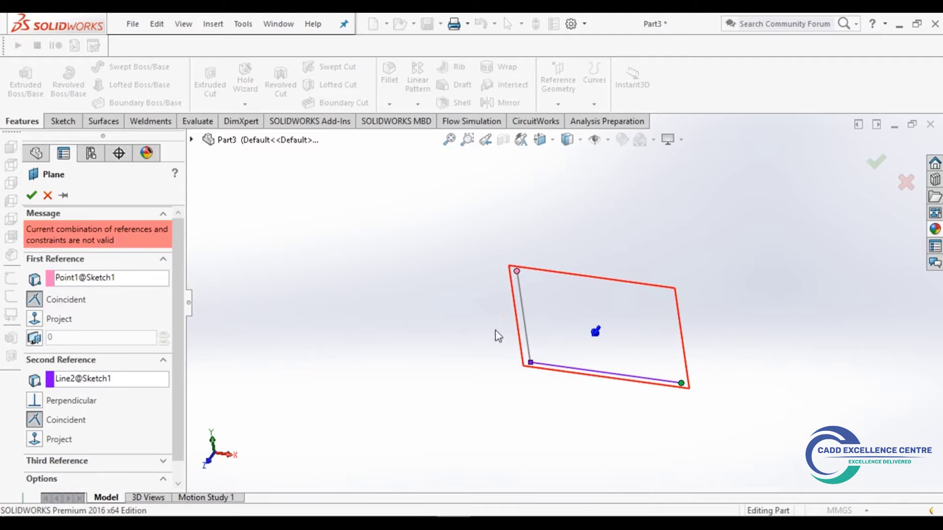
key("Escape")
- Create Plane2 parallel to the Top Plane through the vertical line's top endpoint
left_click(59, 278)
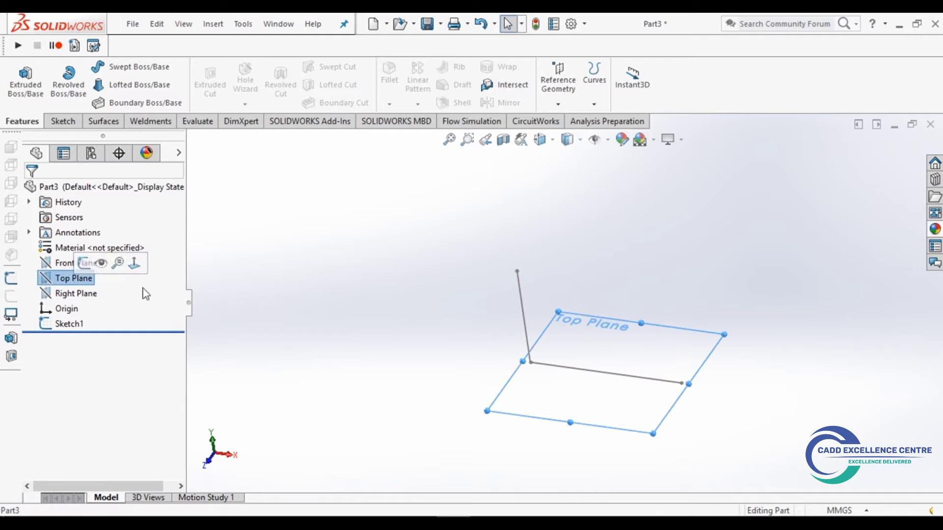
left_click(559, 104)
left_click(570, 120)
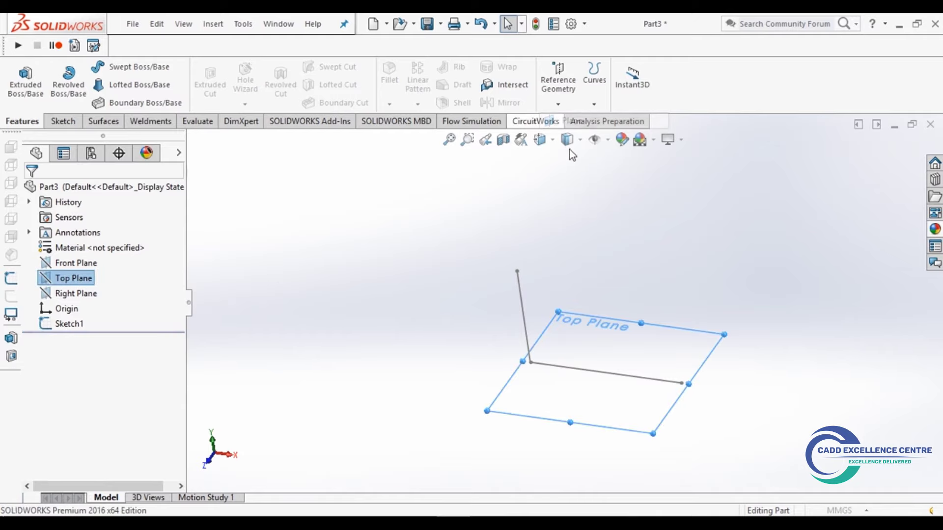
left_click(517, 271)
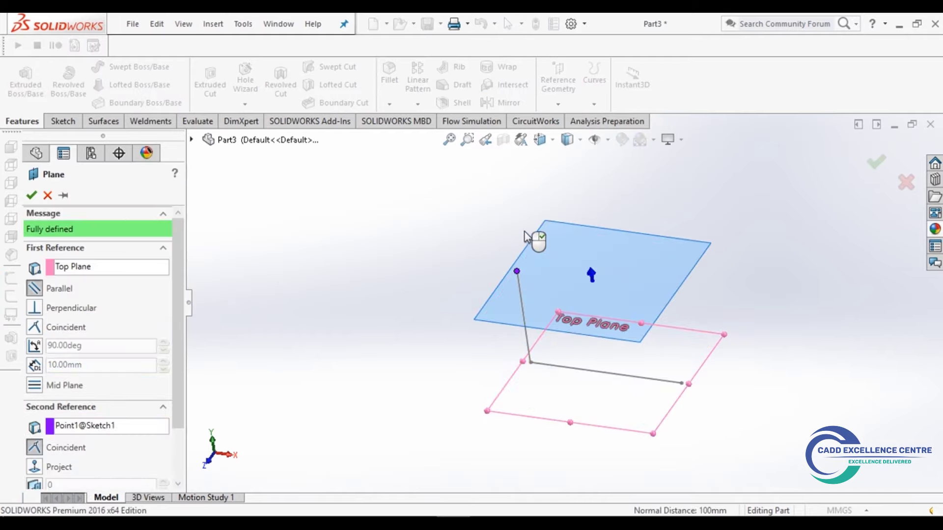
left_click(32, 197)
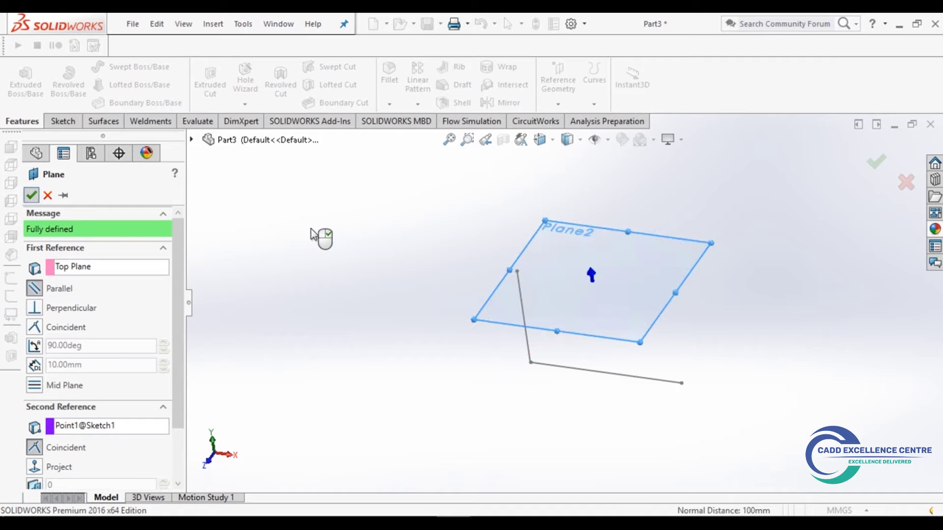
left_click(555, 295)
- Sketch a circle on Plane2 centred on the vertical line's top endpoint
left_click(63, 121)
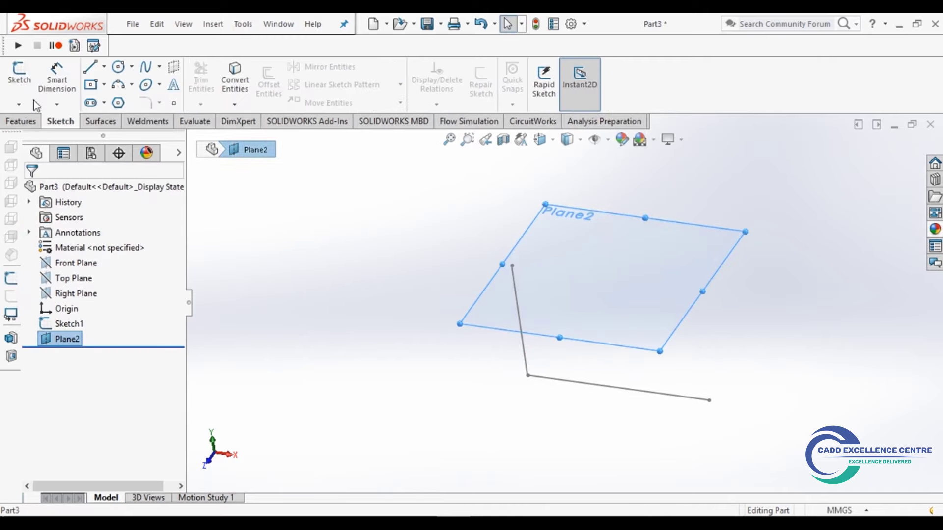
left_click(19, 76)
left_click(117, 70)
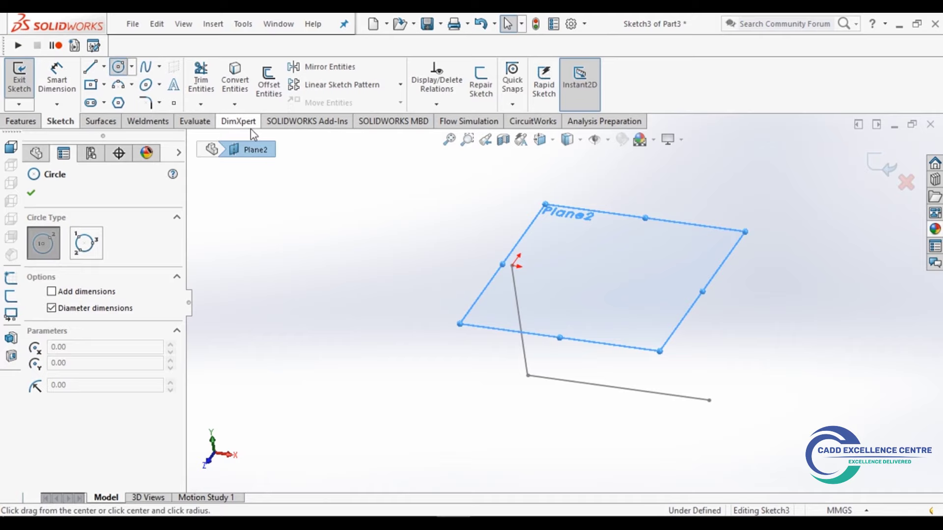
left_click(513, 265)
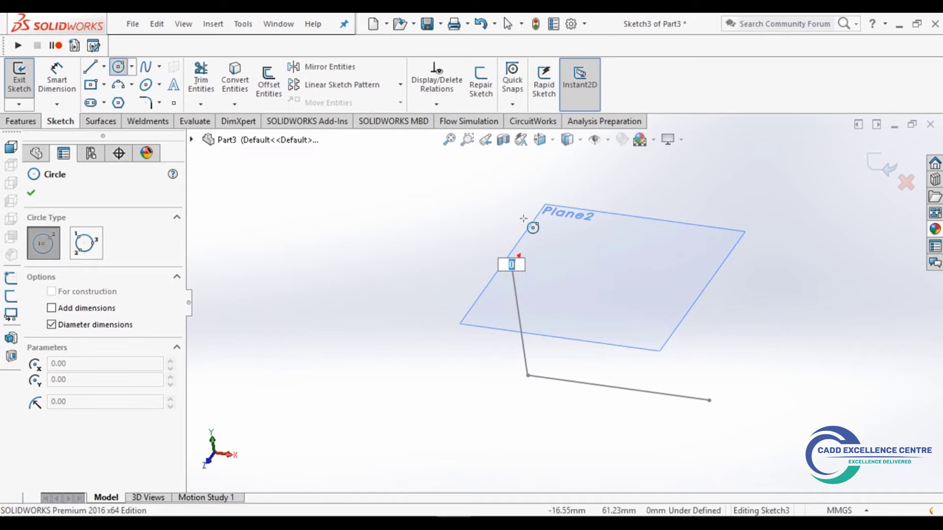
type("10")
key("Return")
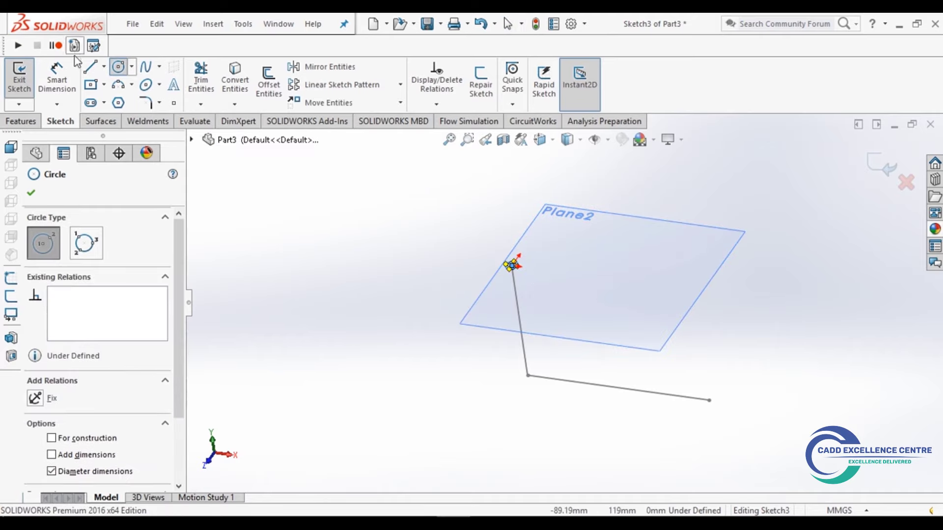
- Dimension the circle to a 10 mm diameter and exit the sketch
left_click(57, 76)
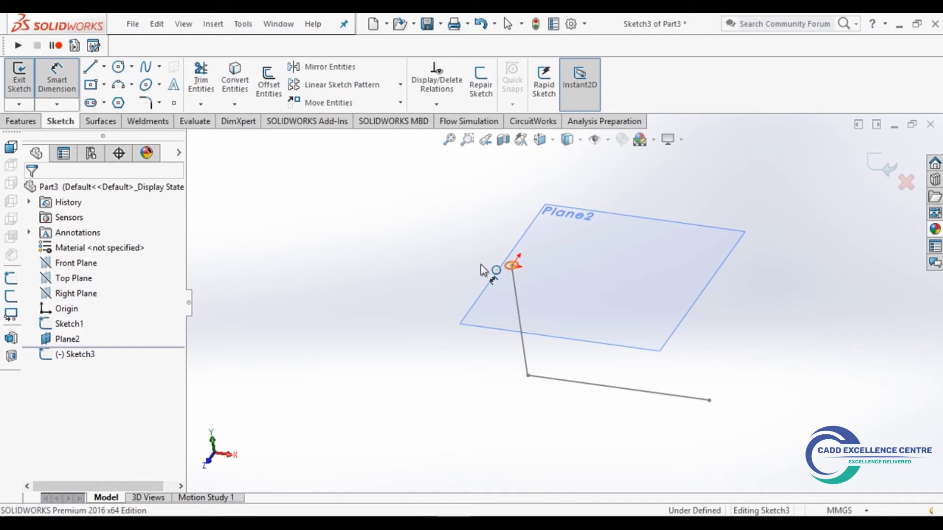
left_click(509, 266)
left_click(386, 257)
left_click(319, 252)
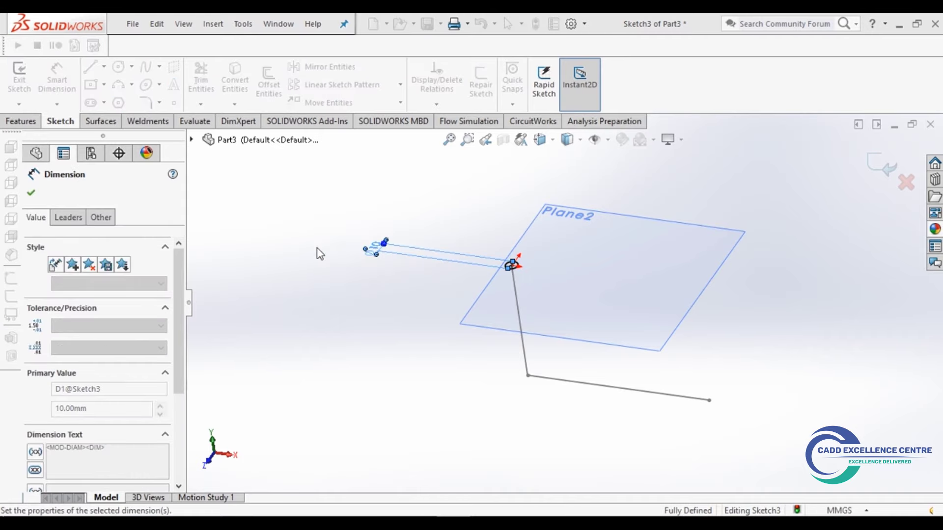
left_click(31, 193)
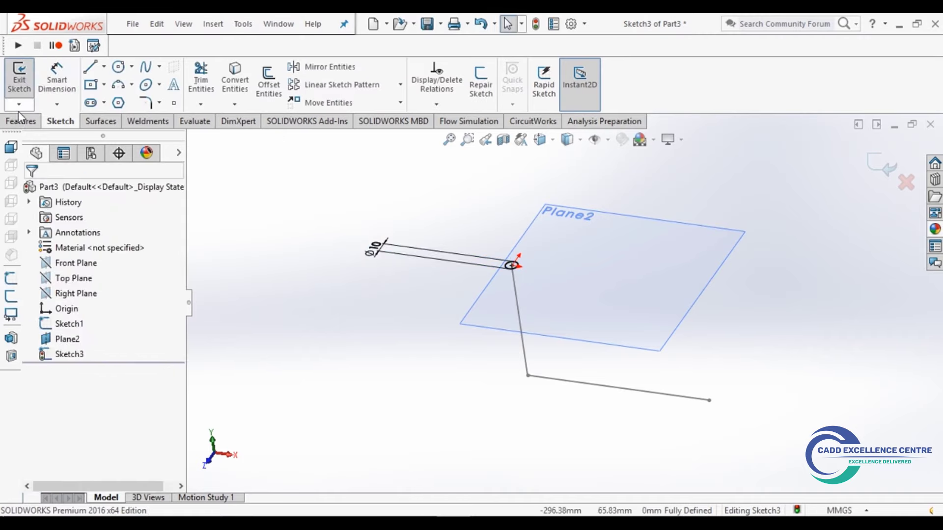
left_click(874, 173)
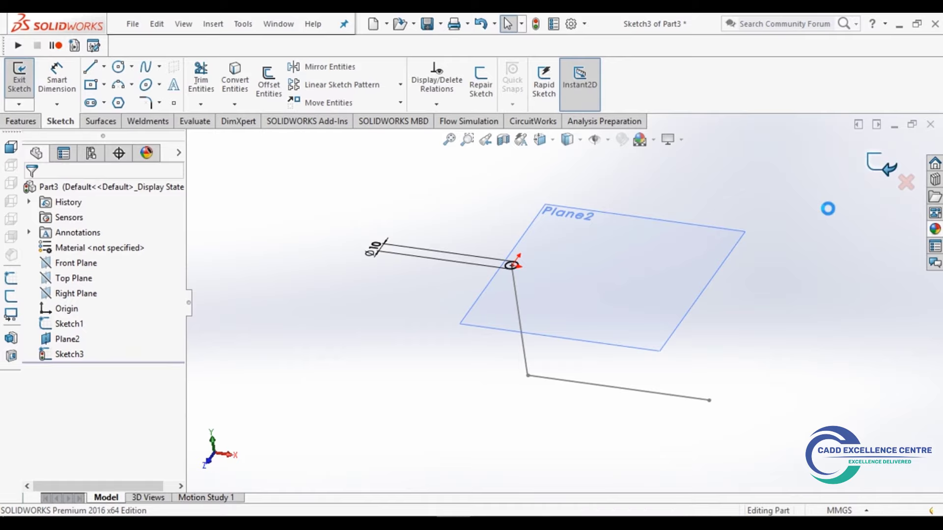
- Hide Plane2
left_click(604, 279)
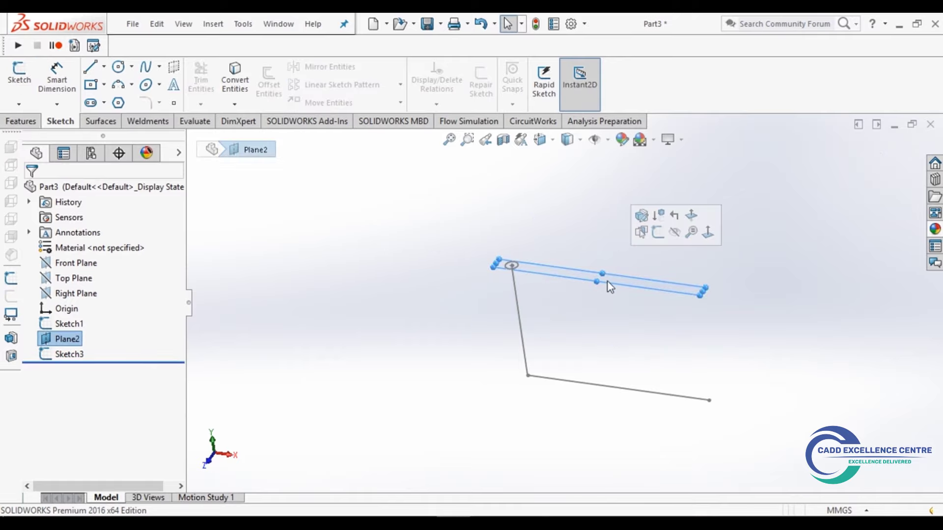
right_click(612, 280)
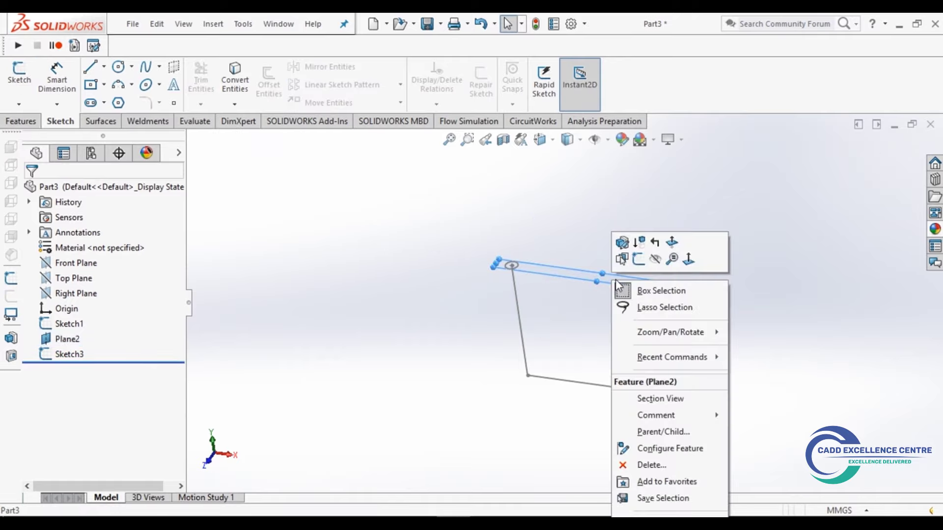
left_click(656, 260)
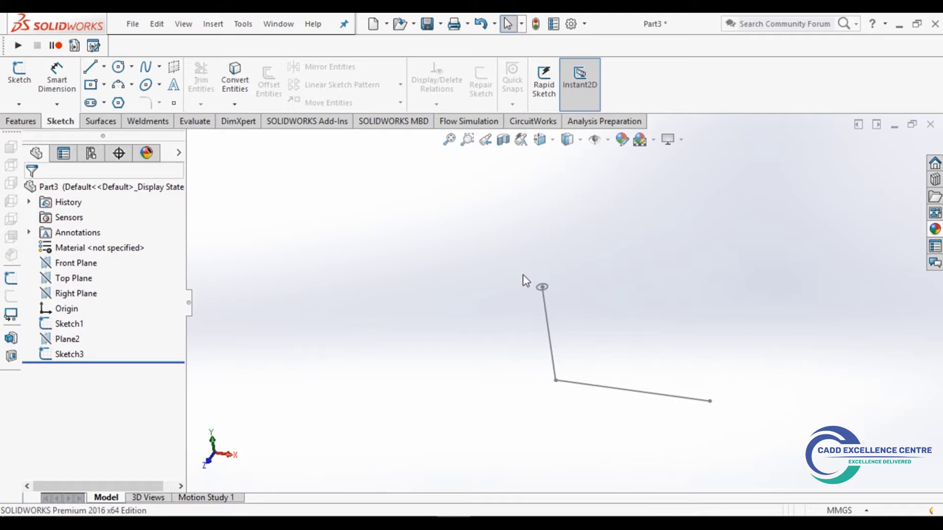
scroll(630, 368, "down", 3)
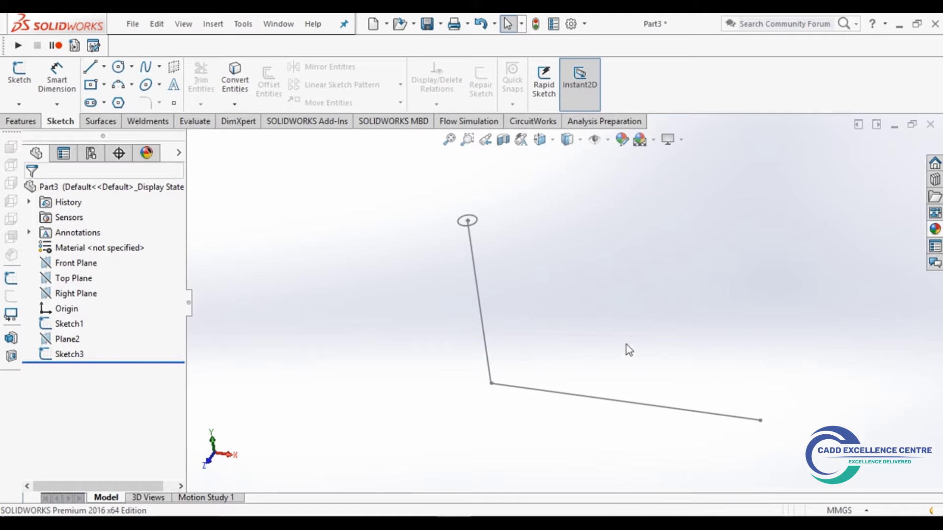
- Sweep the 10 mm circle profile along the L-path Sketch1 to create Sweep2
left_click(22, 121)
left_click(139, 67)
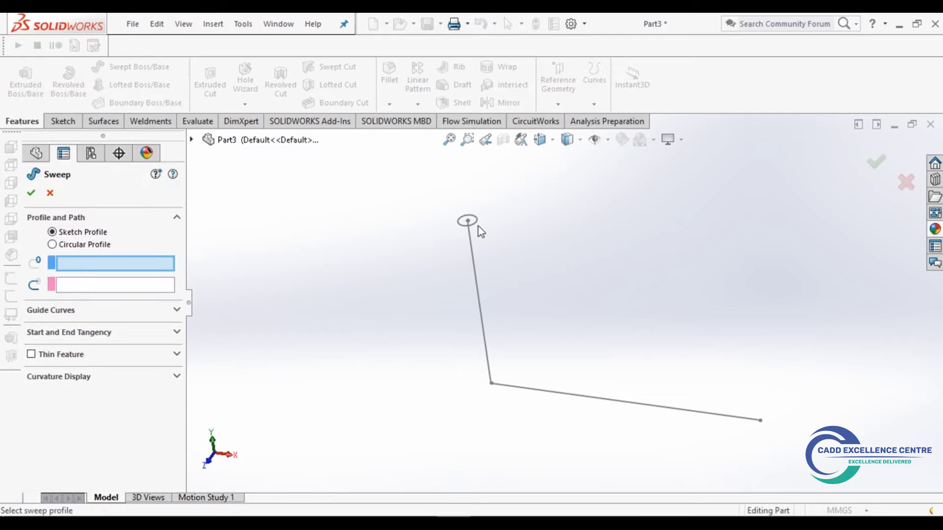
left_click(477, 226)
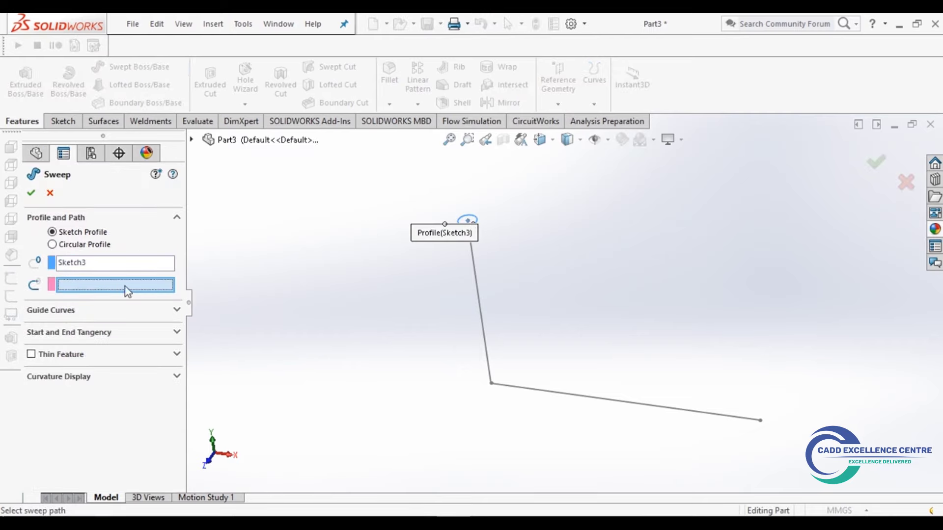
left_click(483, 306)
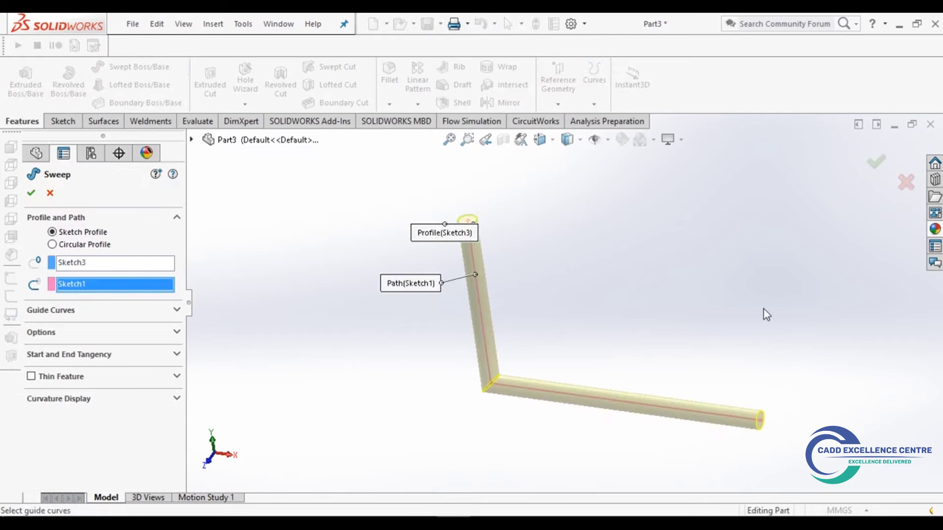
left_click(29, 196)
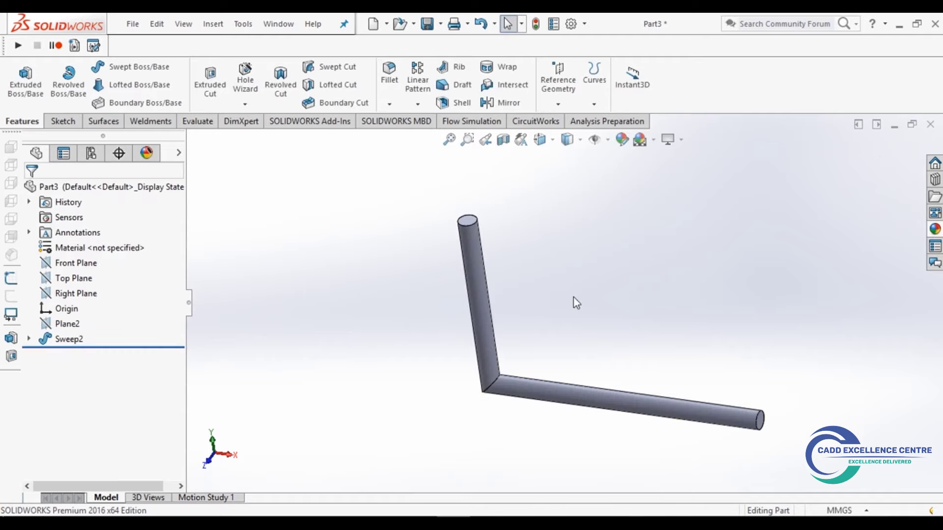
mouse_move(573, 301)
middle_mouse_down()
mouse_move(410, 280)
mouse_move(594, 354)
mouse_move(720, 314)
mouse_move(705, 355)
mouse_move(489, 311)
mouse_move(376, 383)
mouse_move(599, 300)
middle_mouse_up()
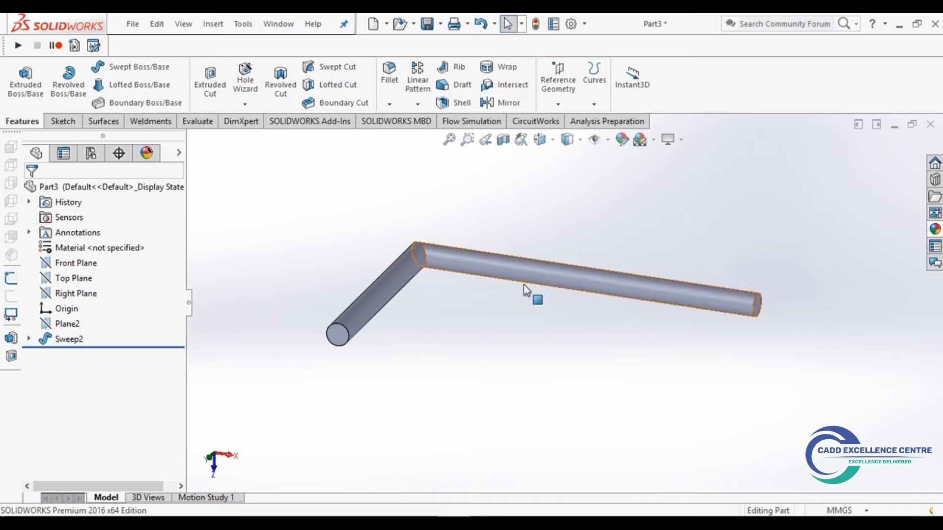
- Give the bent rod an orange appearance (RGB 232, 113, 8)
left_click_drag(710, 238, 300, 361)
left_click(623, 141)
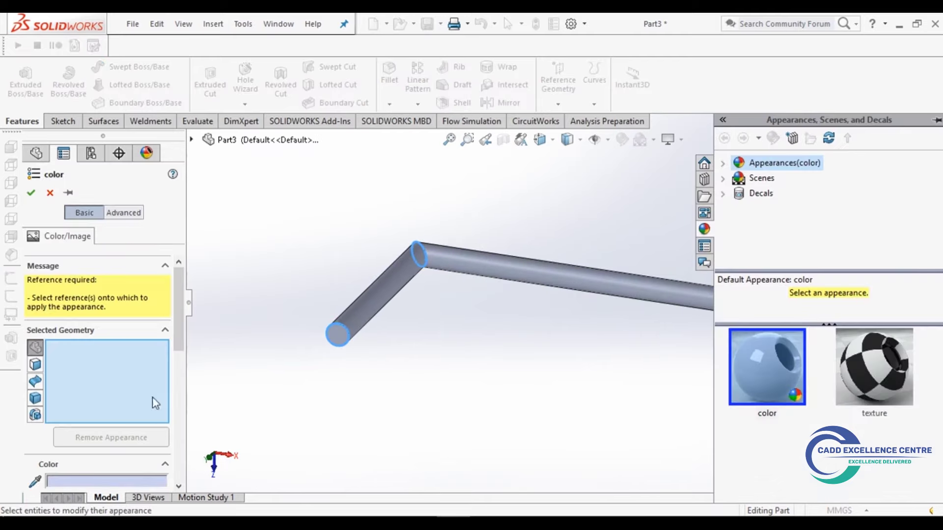
scroll(153, 397, "down", 3)
scroll(147, 393, "down", 5)
key("Tab")
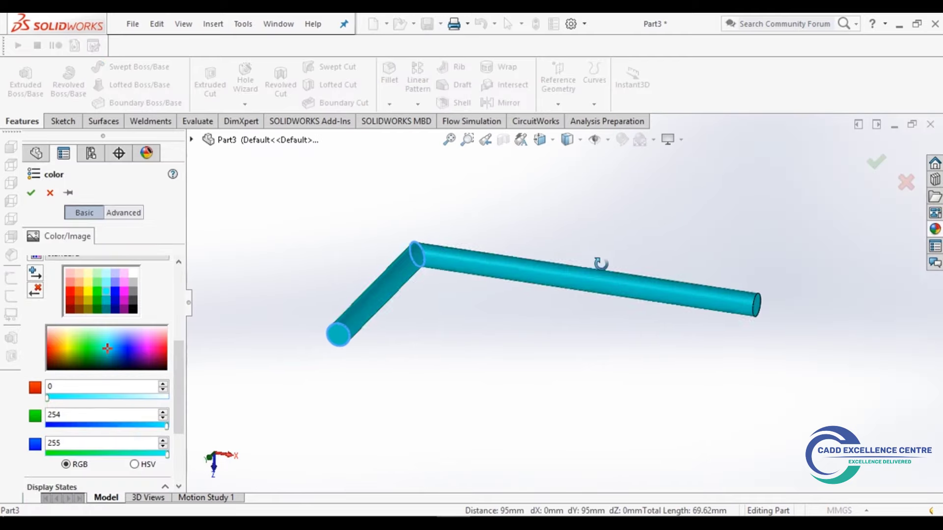
middle_click_drag(600, 263, 602, 290)
left_click(80, 292)
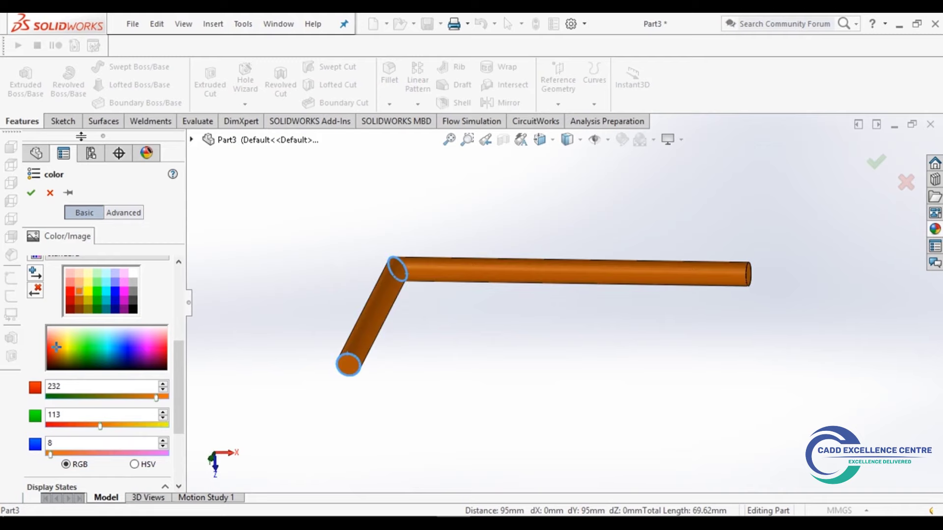
left_click(31, 193)
mouse_move(402, 230)
middle_mouse_down()
mouse_move(636, 363)
mouse_move(752, 453)
mouse_move(573, 278)
mouse_move(584, 251)
mouse_move(522, 288)
mouse_move(659, 320)
mouse_move(608, 305)
mouse_move(736, 297)
middle_mouse_up()
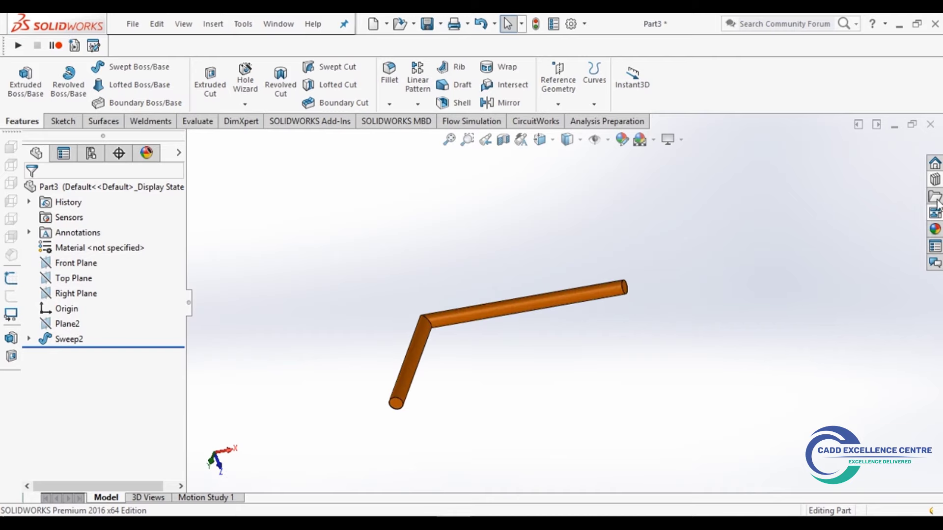
- Create a part from Toolbox ISO > Power Transmission > Gears > Straight Bevel (Gear)
left_click(936, 181)
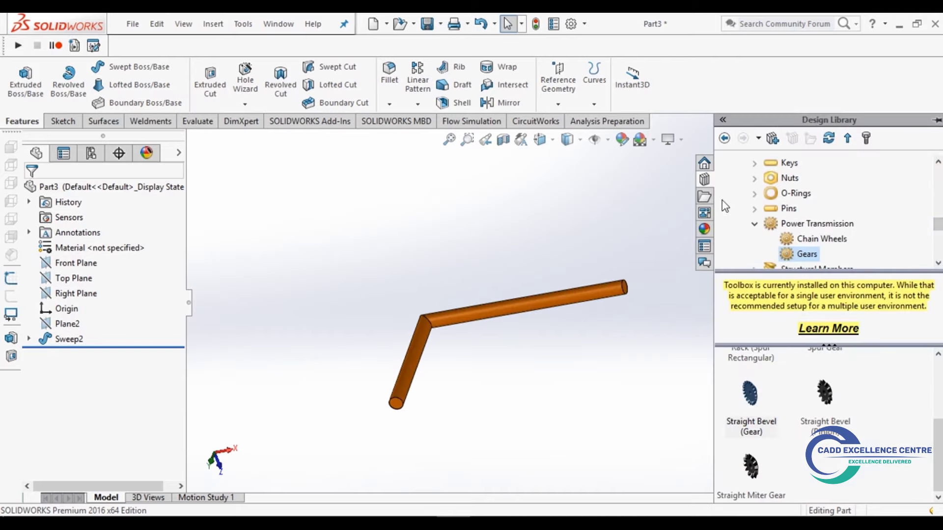
left_click(704, 182)
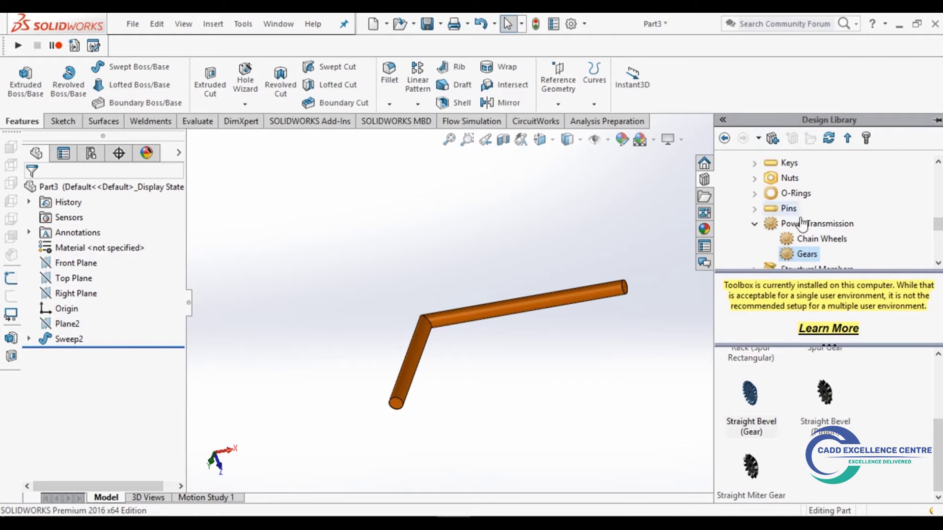
scroll(784, 192, "down", 2)
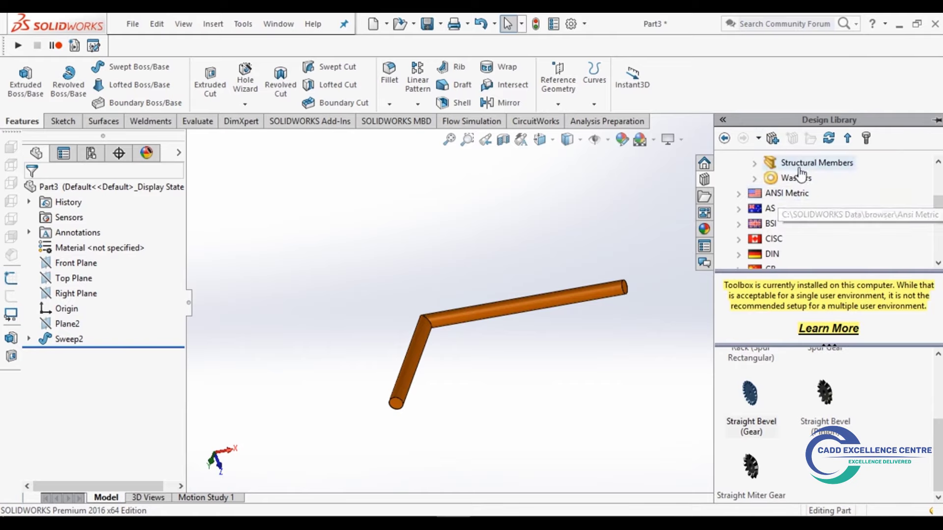
scroll(773, 216, "down", 1)
left_click(769, 254)
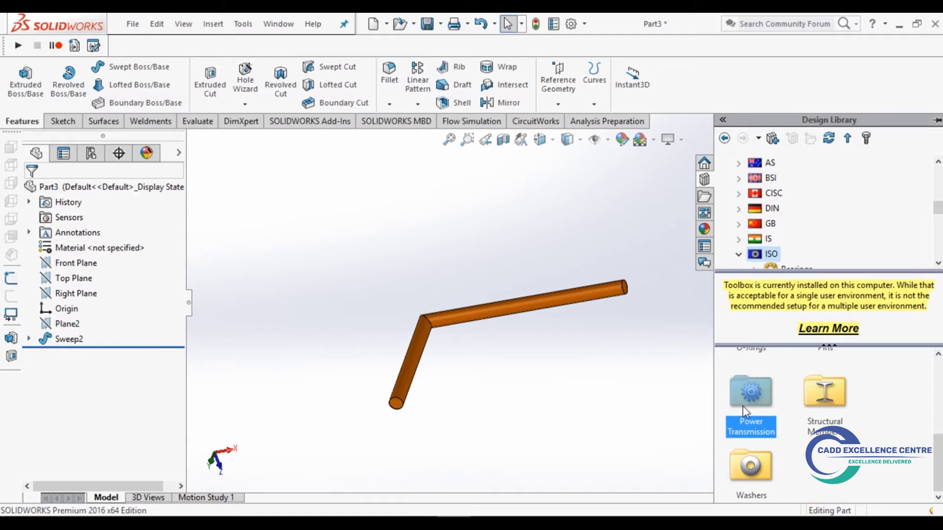
double_click(752, 389)
double_click(831, 386)
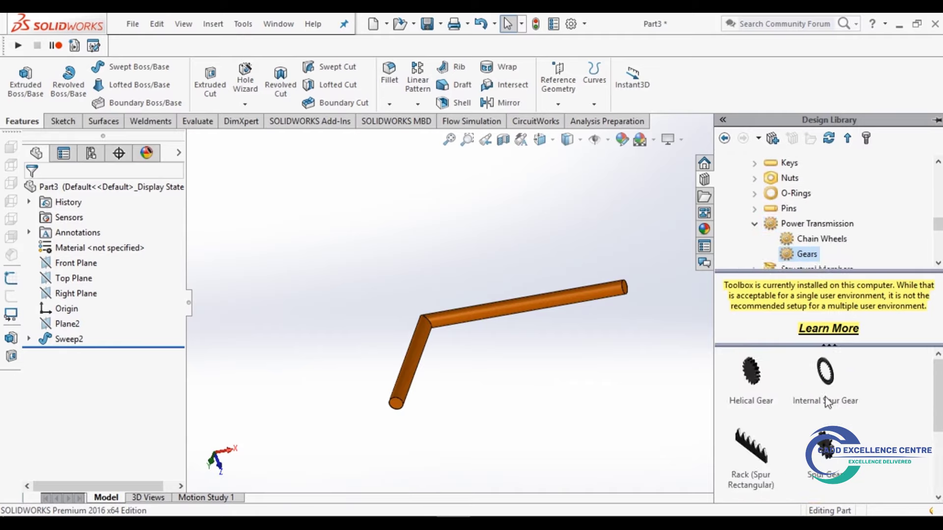
scroll(827, 400, "down", 3)
left_click(751, 407)
right_click(752, 408)
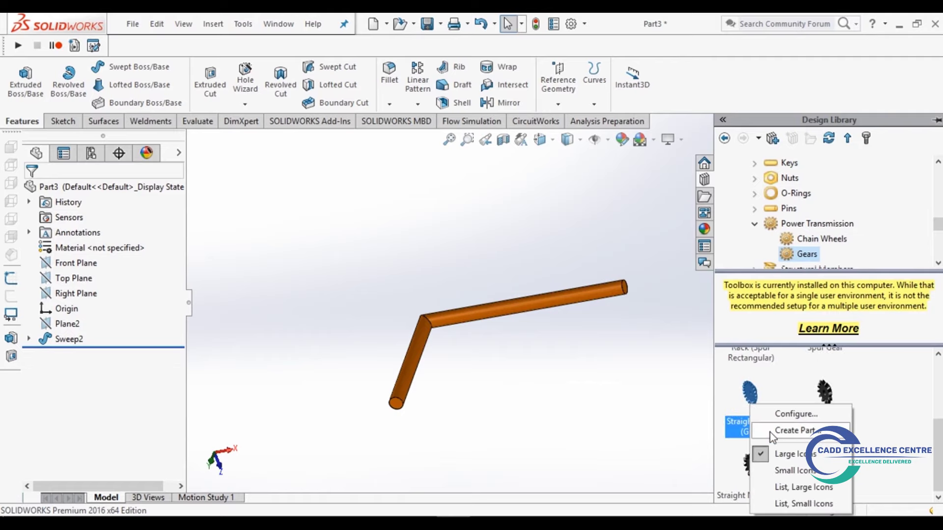
left_click(791, 432)
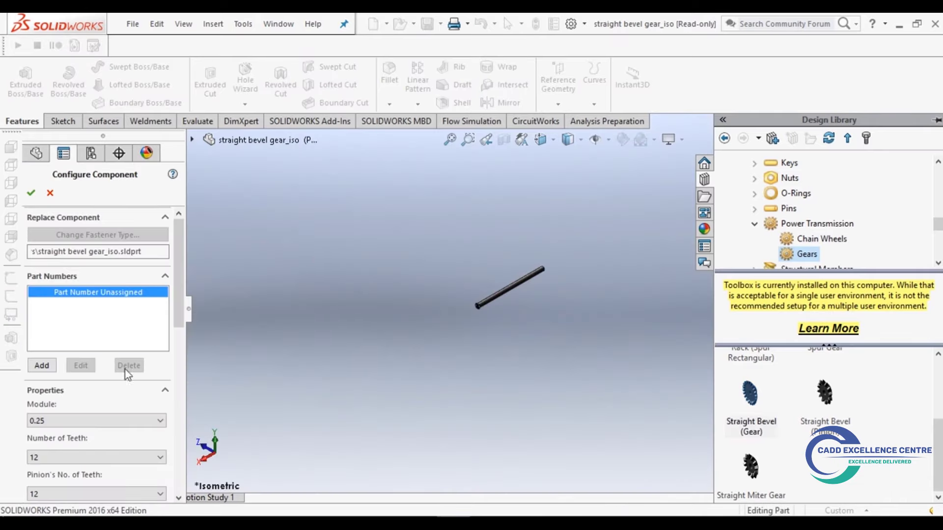
- Set the bevel gear's module to 2
scroll(491, 295, "down", 3)
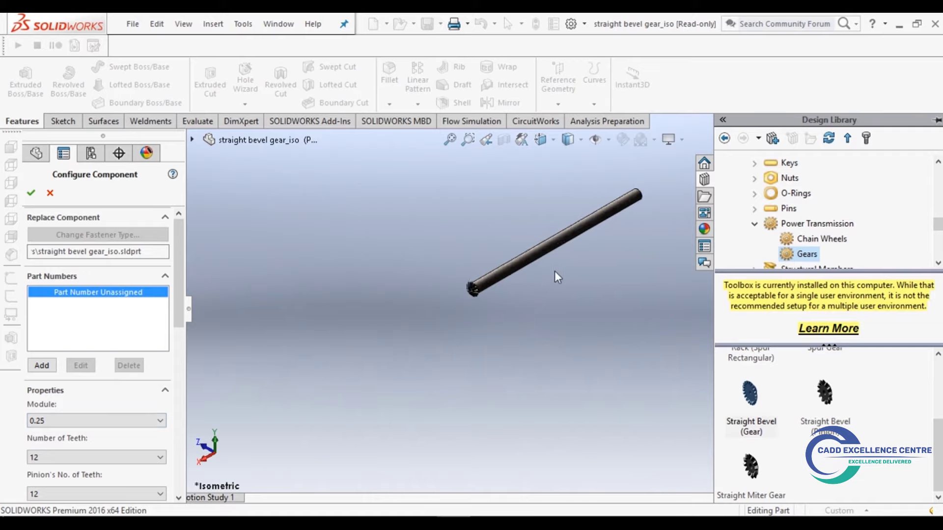
scroll(483, 284, "down", 4)
left_click(124, 425)
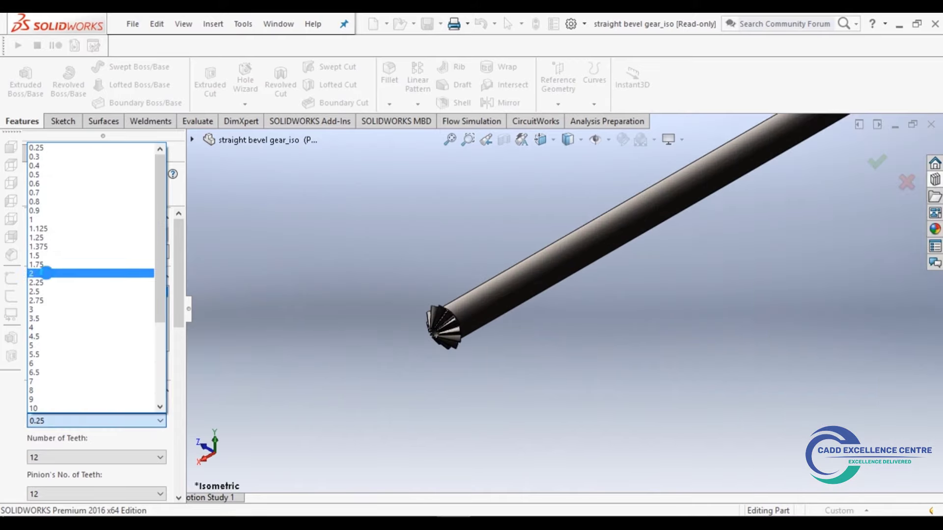
left_click(49, 274)
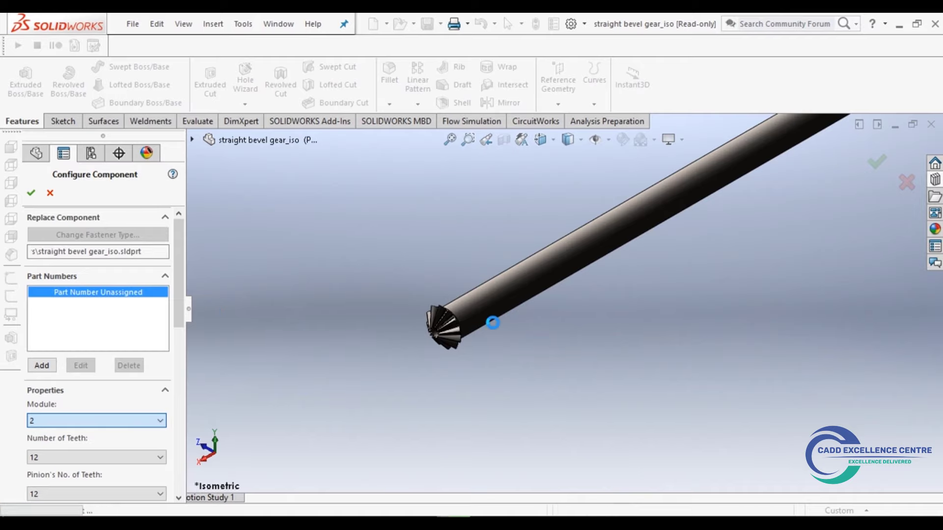
scroll(480, 328, "up", 2)
scroll(462, 343, "up", 1)
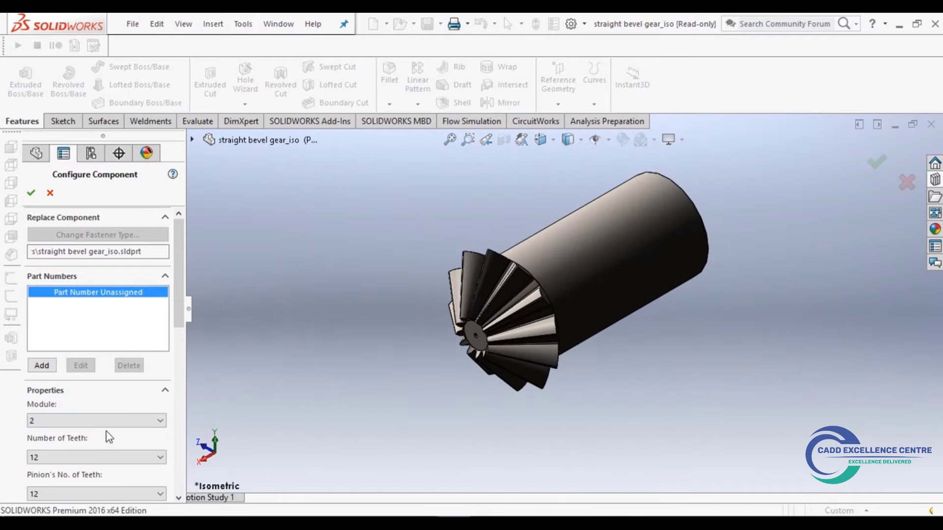
left_click_drag(179, 293, 183, 328)
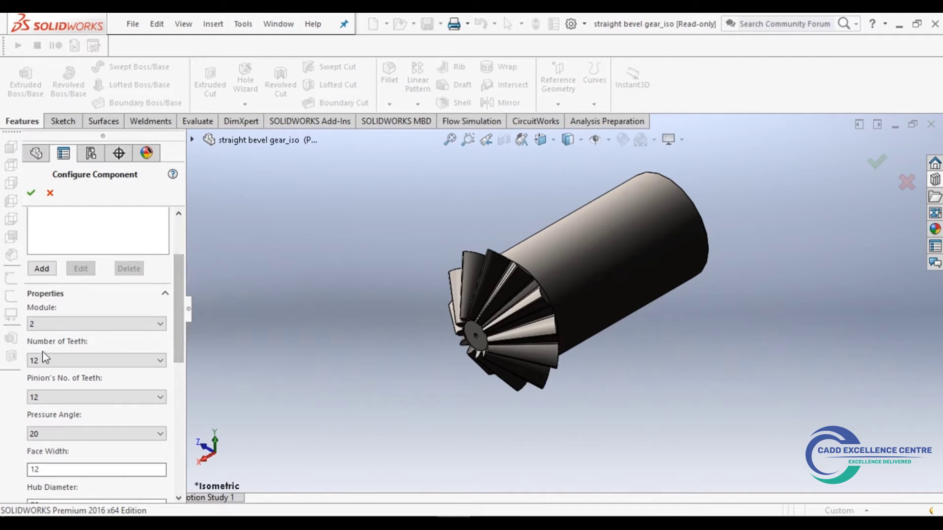
- Set the gear's number of teeth and the pinion's number of teeth both to 20
left_click(70, 361)
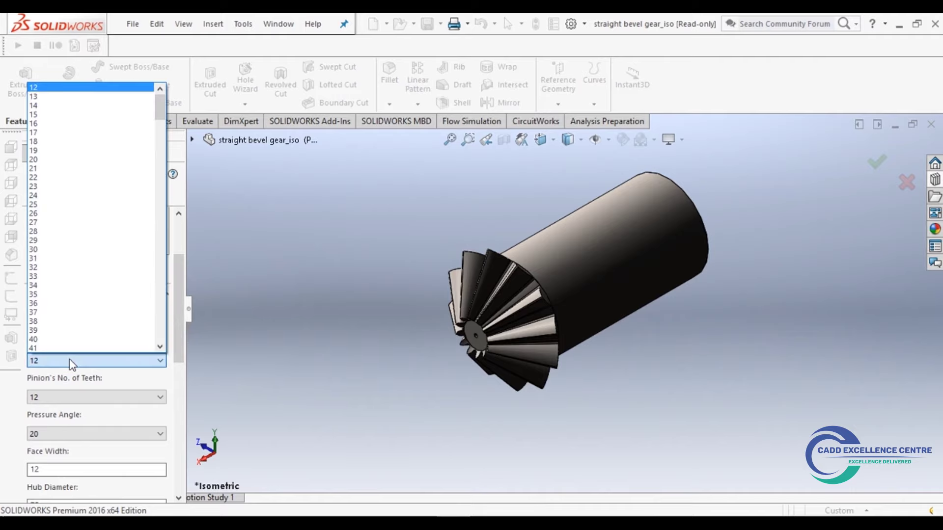
left_click(51, 159)
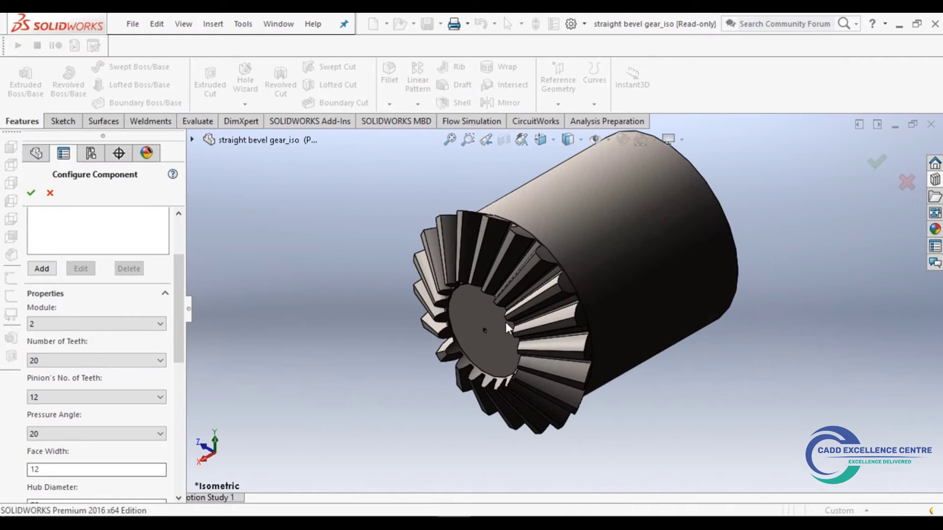
middle_click_drag(499, 328, 526, 228)
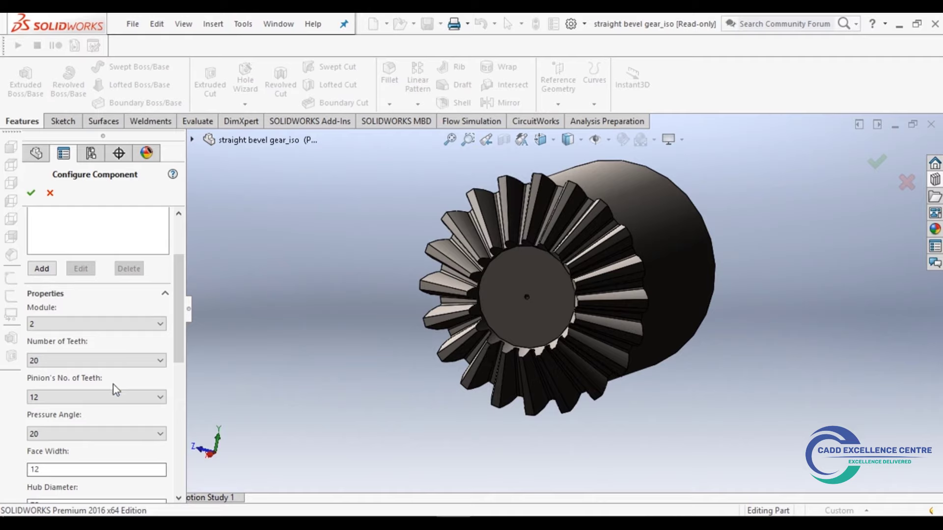
left_click(107, 399)
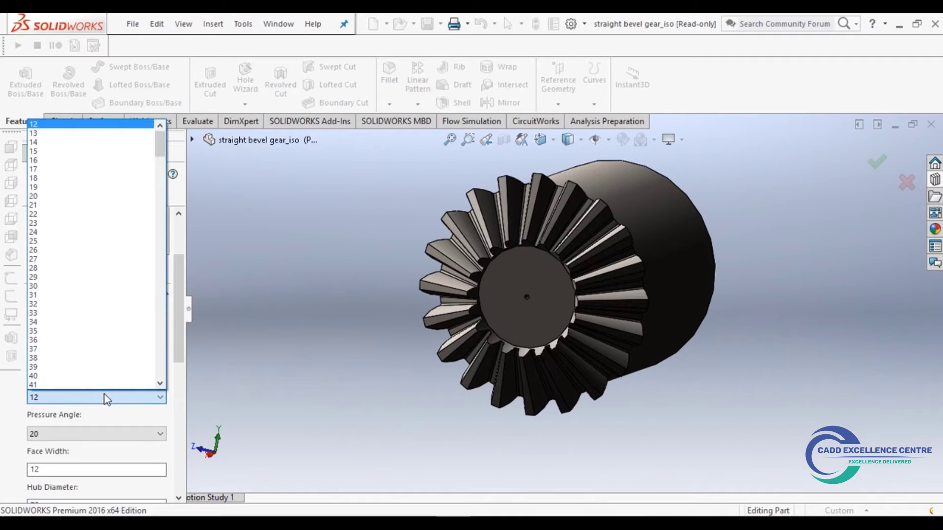
left_click(74, 198)
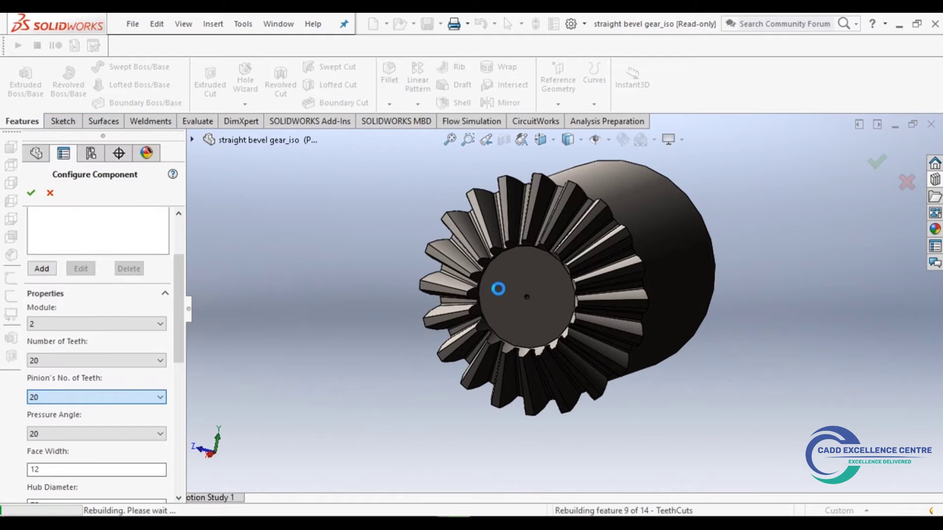
middle_click_drag(538, 287, 484, 305)
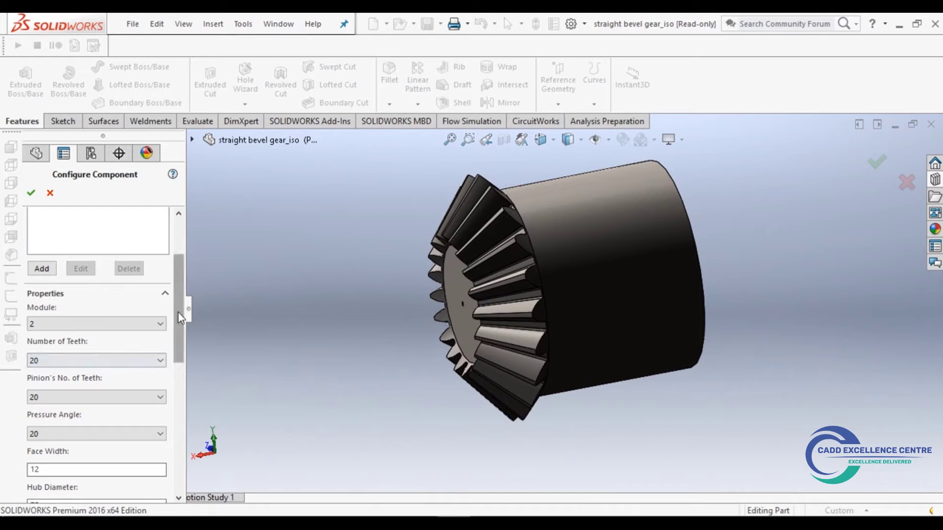
left_click_drag(178, 313, 181, 349)
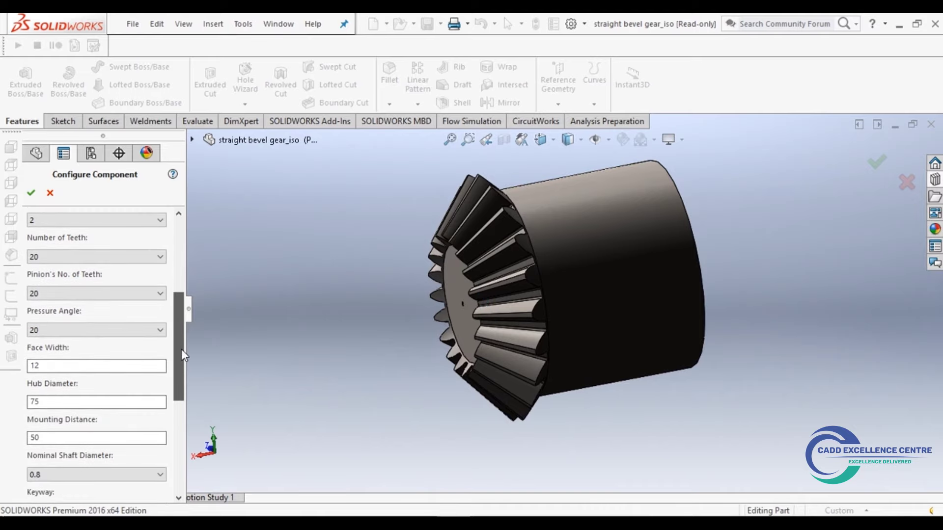
- Set hub diameter 20, mounting distance 30 and nominal shaft diameter 10 on the bevel gear
left_click_drag(181, 349, 184, 360)
type("20")
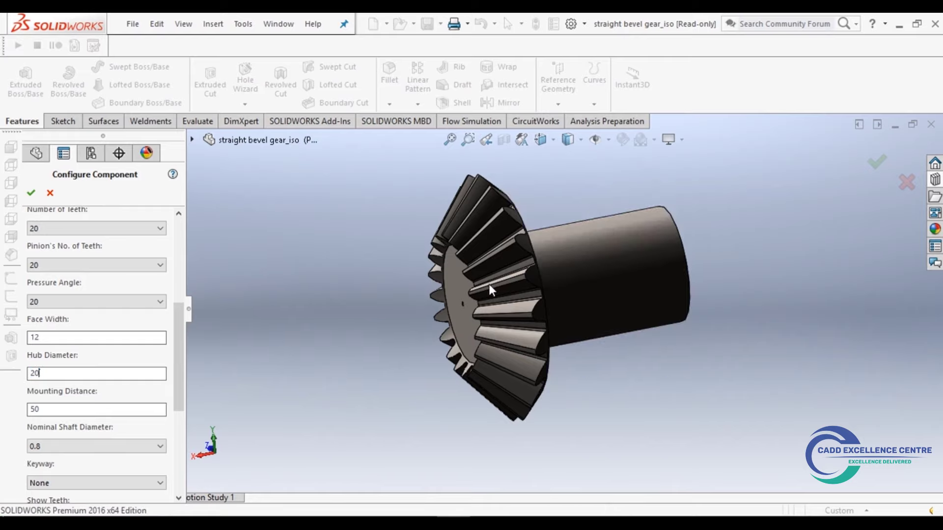
middle_click_drag(505, 292, 438, 308)
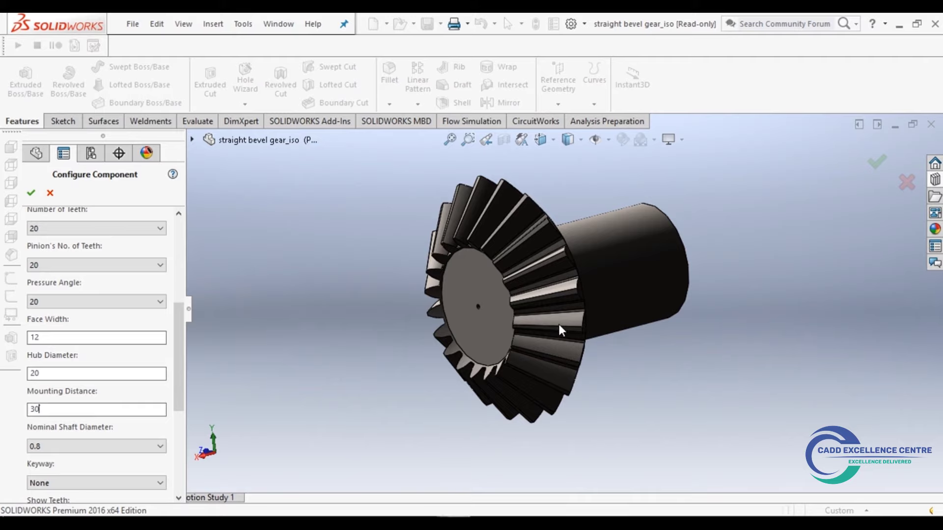
middle_click_drag(559, 324, 255, 362)
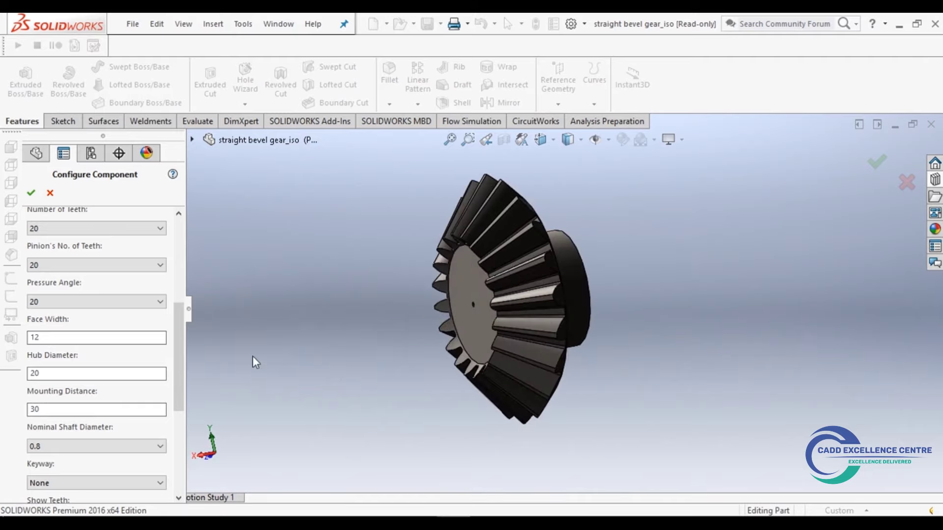
left_click_drag(177, 344, 177, 378)
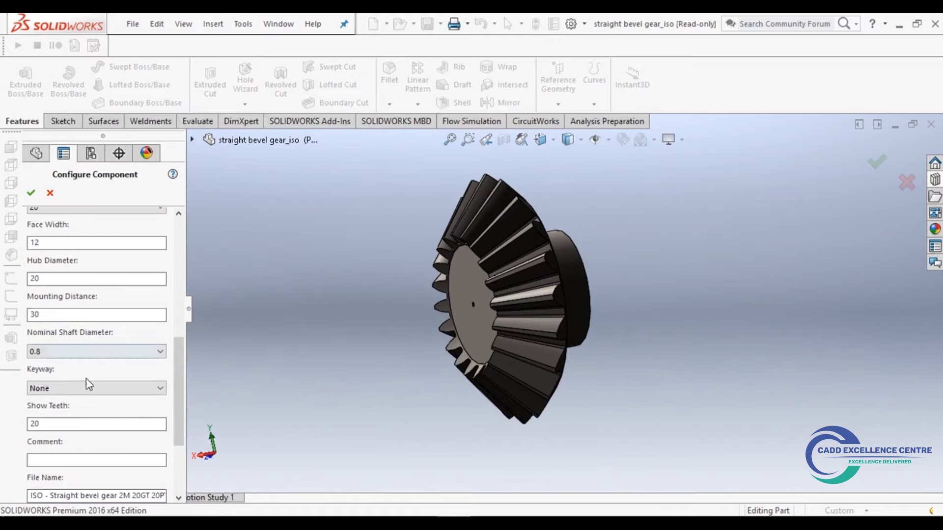
left_click(69, 352)
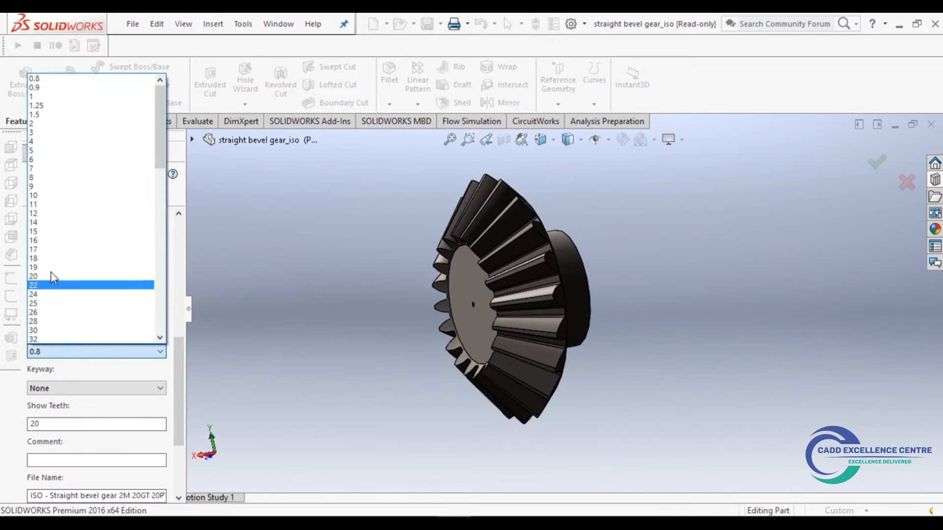
left_click(51, 192)
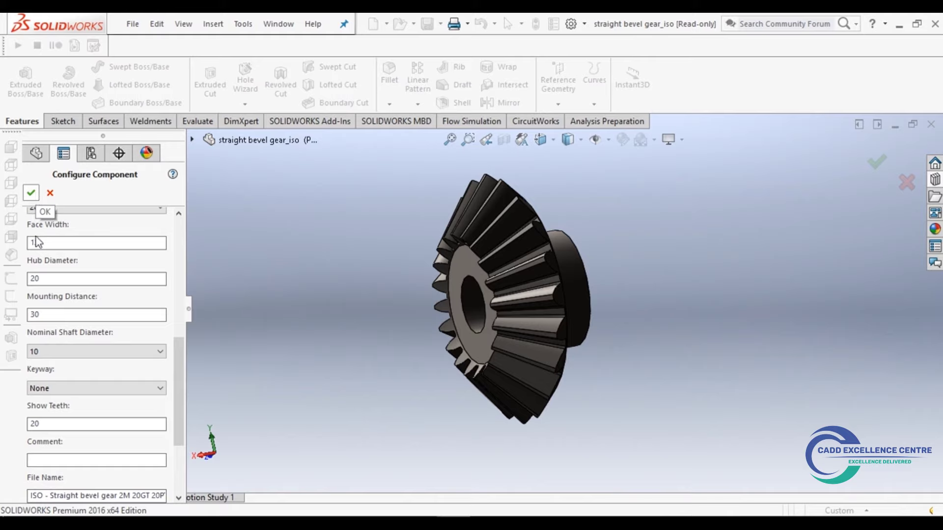
- Try the Square(1) and Square(2) keyways, checking the bore face-on
left_click(58, 387)
key("Down")
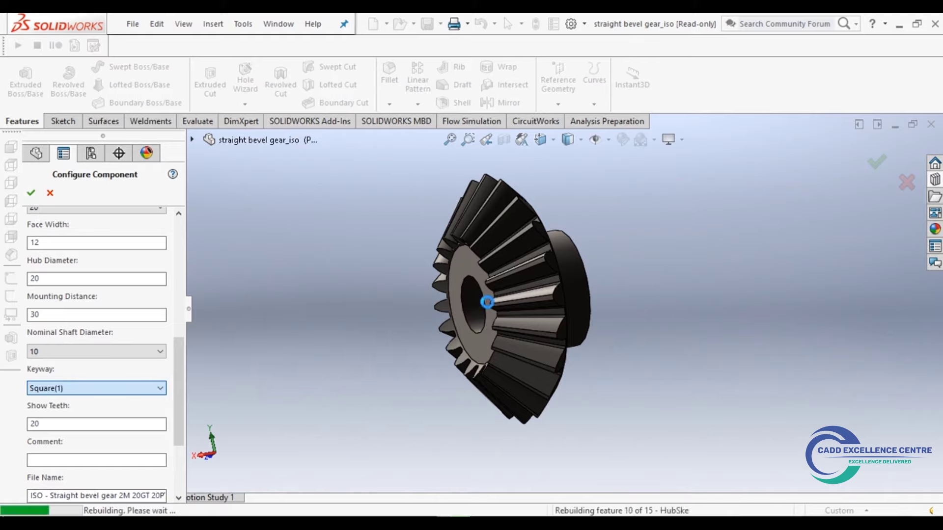
key("ctrl+4")
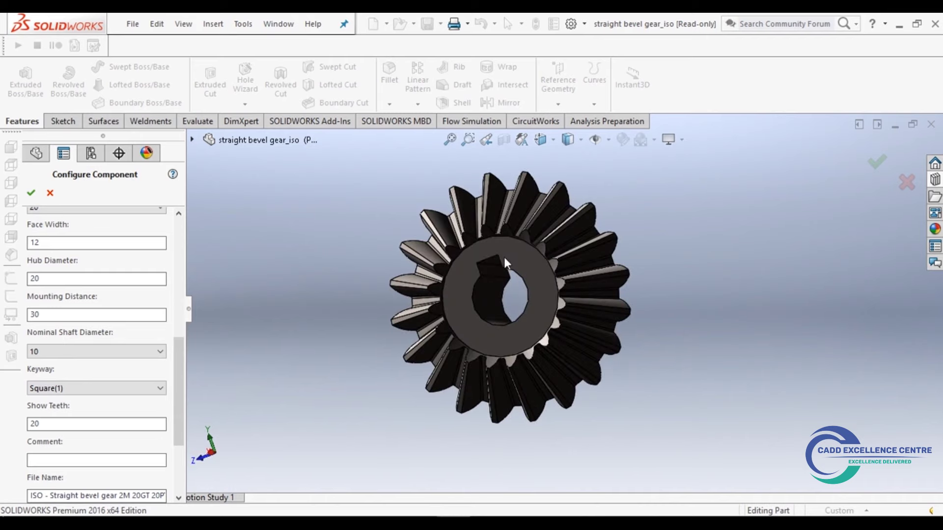
scroll(496, 273, "down", 3)
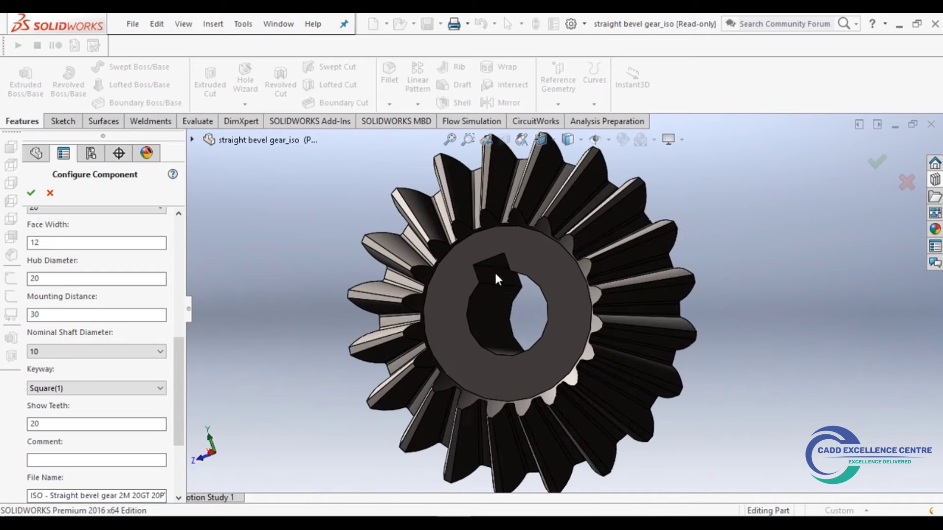
left_click(64, 388)
left_click(59, 419)
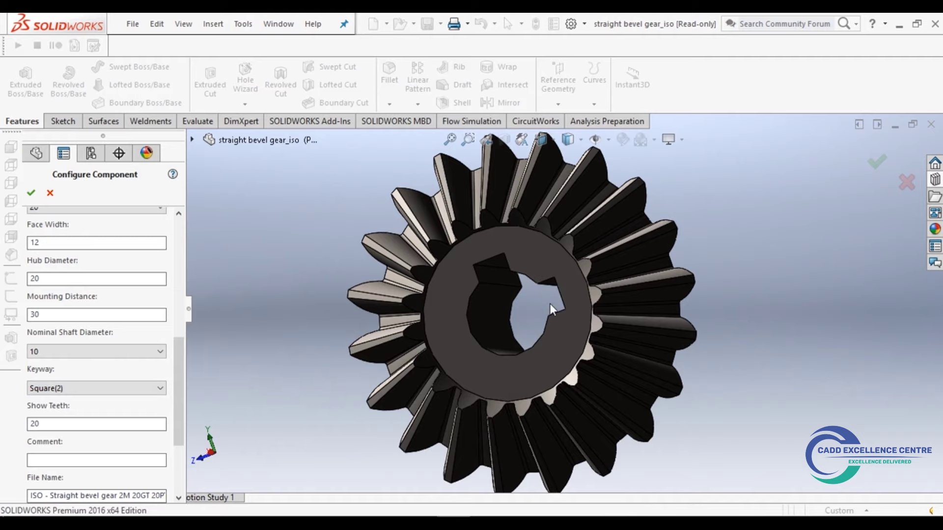
middle_click_drag(555, 314, 407, 334)
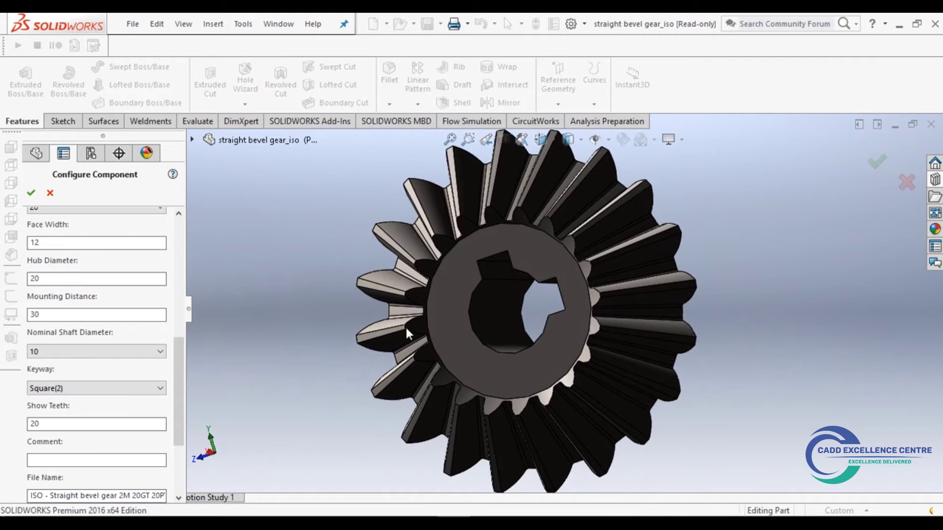
- Set the keyway to None and accept the gear configuration
left_click(105, 388)
left_click(79, 398)
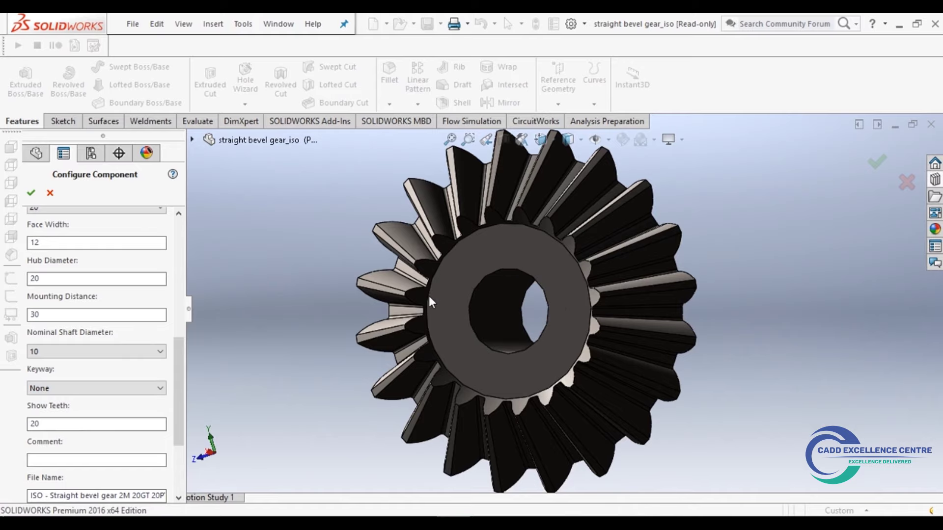
left_click(31, 195)
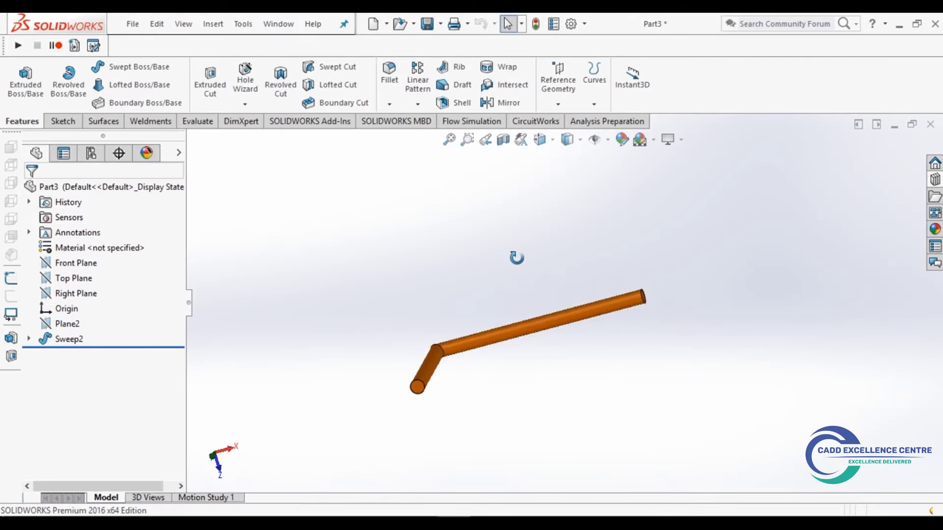
- Show origins and place the 'mil' L-shaft at Assem1's origin
left_click(183, 30)
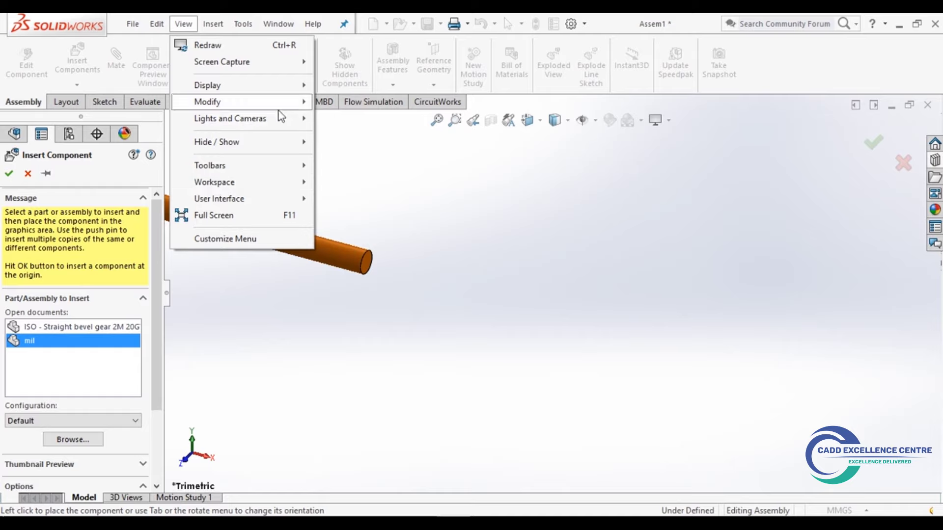
mouse_move(216, 141)
left_click(349, 248)
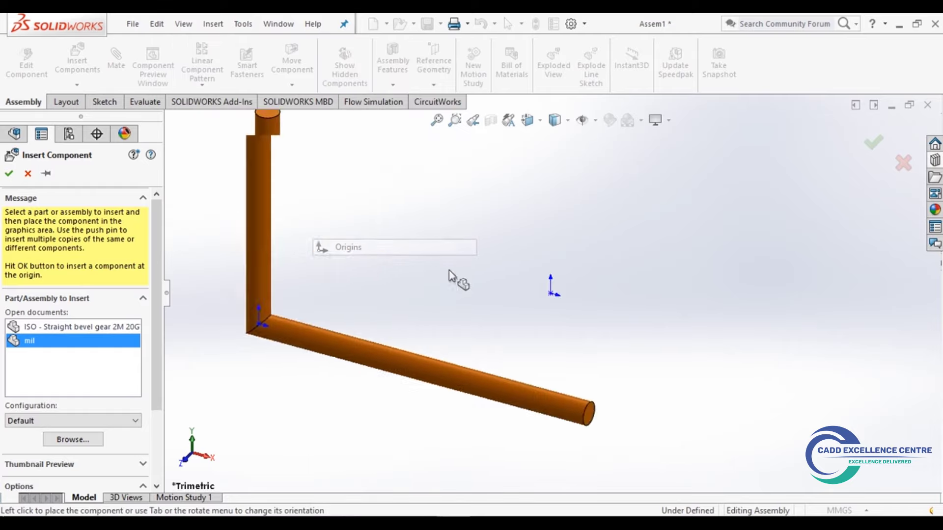
left_click(553, 293)
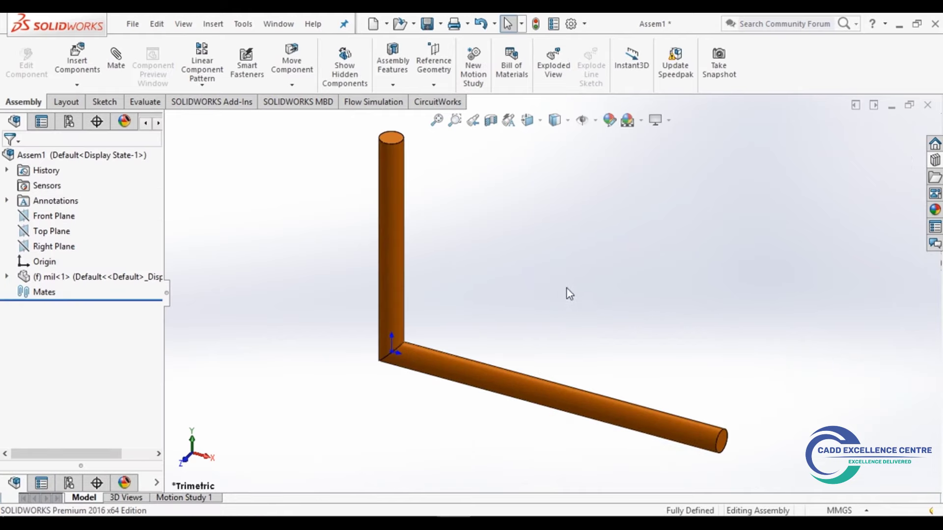
scroll(503, 275, "up", 2)
scroll(511, 303, "down", 1)
scroll(515, 309, "up", 1)
scroll(514, 308, "down", 1)
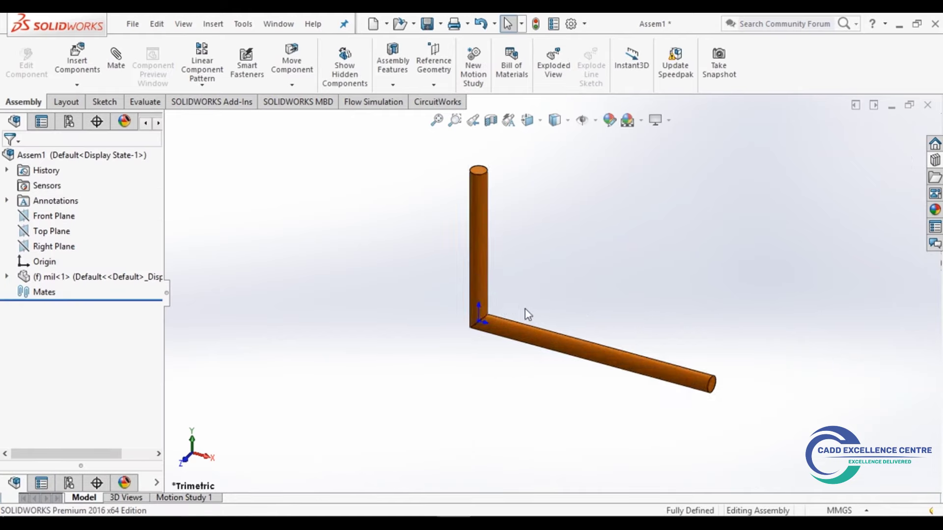
scroll(527, 315, "up", 1)
- Insert the ISO straight bevel gear into the assembly
left_click(76, 67)
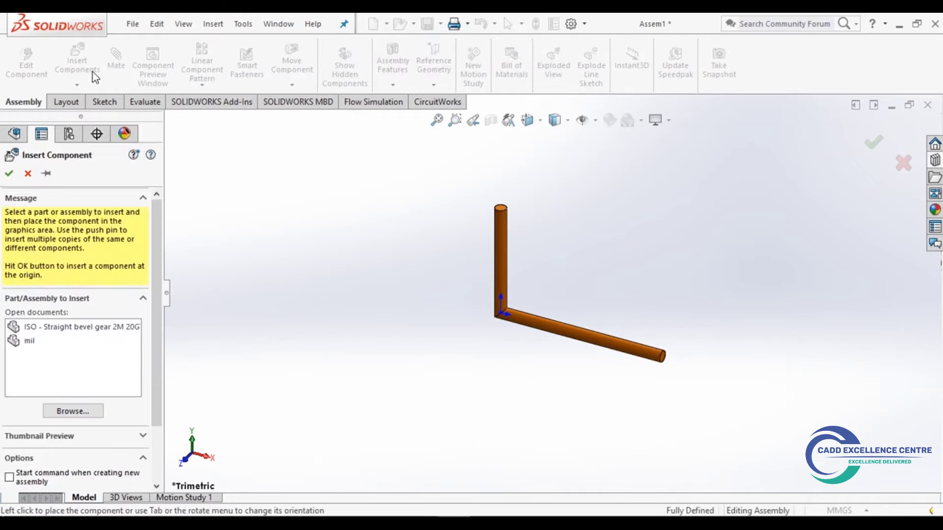
left_click(46, 328)
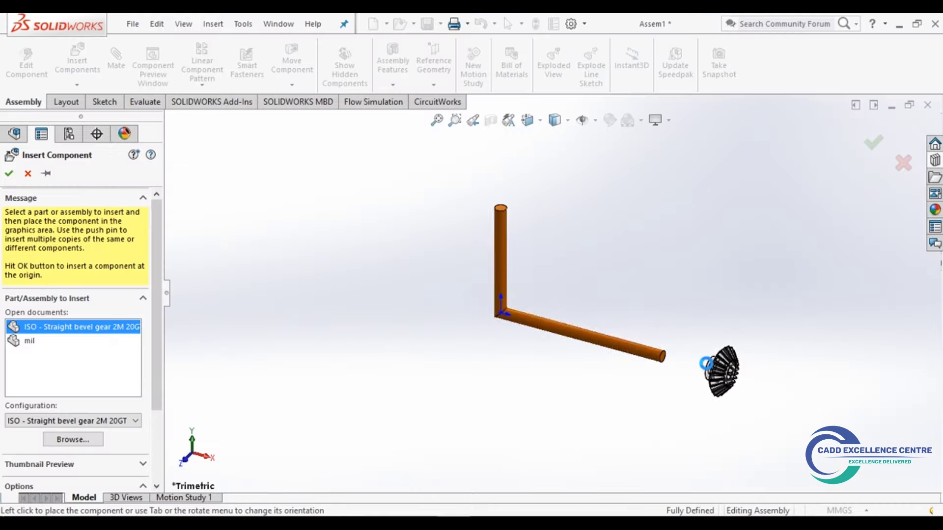
left_click(706, 363)
- Select the gear's bore face and the shaft face for a Concentric mate
scroll(693, 358, "down", 3)
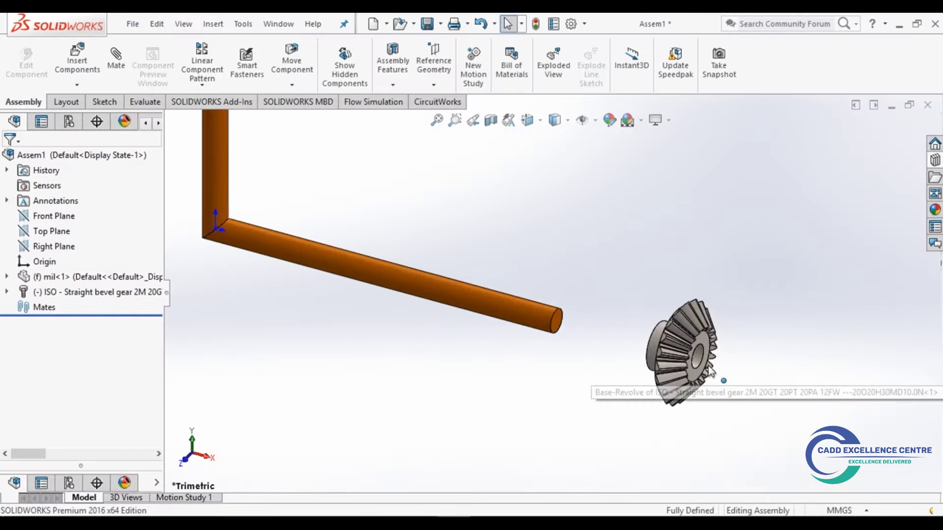
scroll(688, 354, "down", 2)
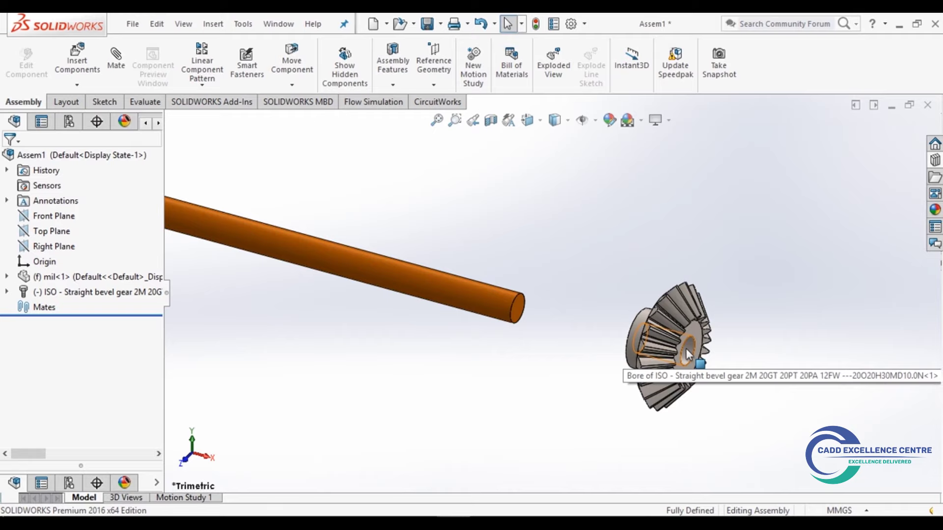
left_click(685, 349)
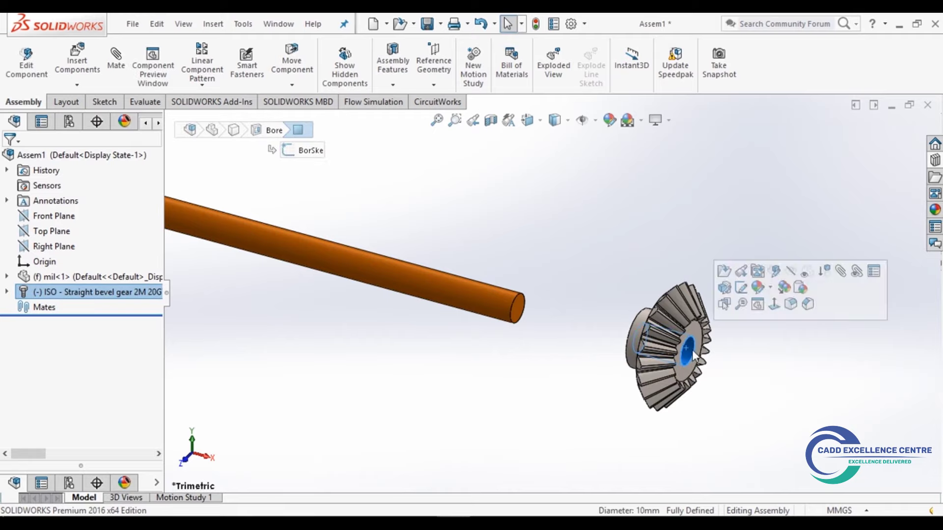
left_click(478, 296, "ctrl")
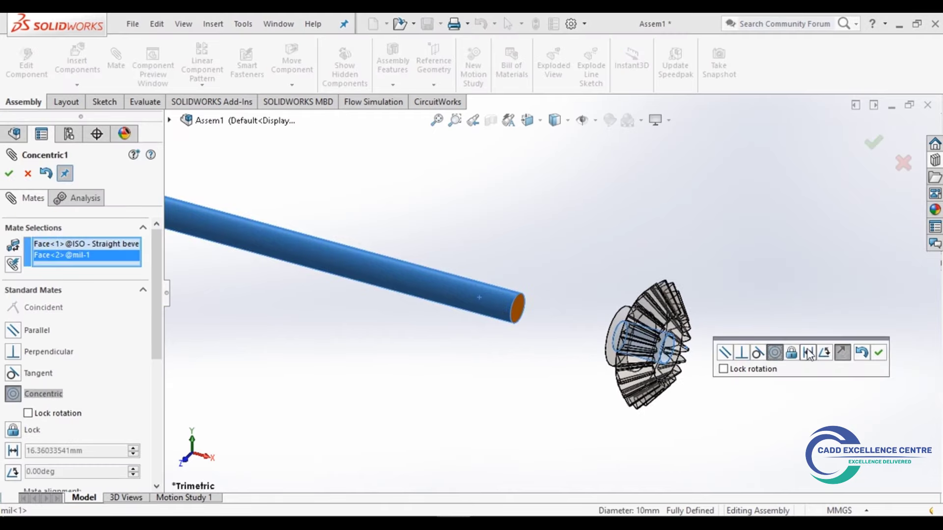
- Flip the gear's alignment, accept the Concentric mate and slide the gear onto the shaft
left_click(844, 355)
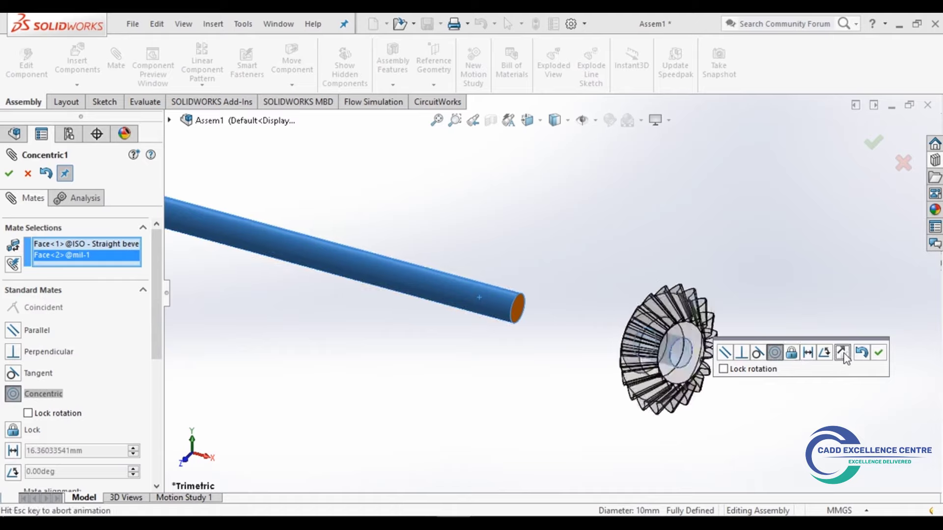
left_click(880, 353)
mouse_move(819, 373)
left_mouse_down()
mouse_move(715, 381)
mouse_move(391, 301)
left_mouse_up()
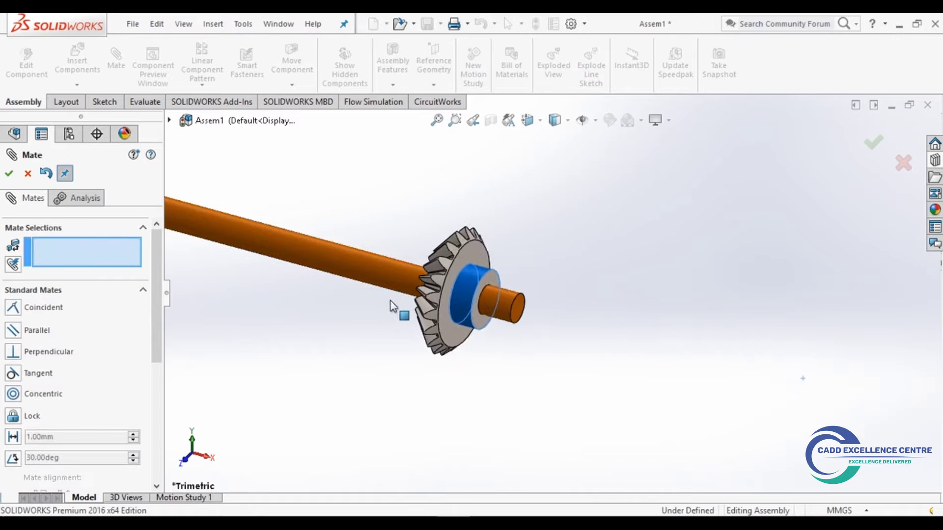
scroll(529, 299, "up", 3)
scroll(512, 286, "down", 1)
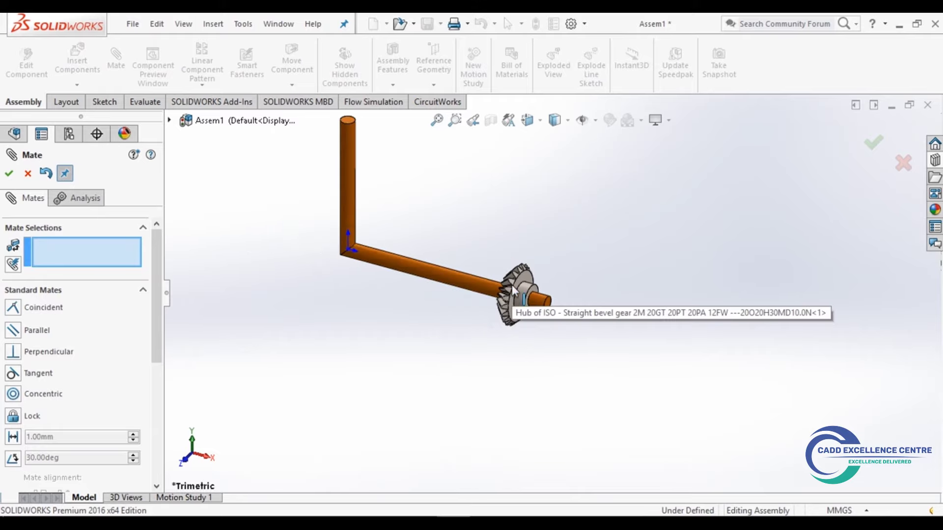
scroll(512, 284, "down", 1)
scroll(512, 285, "down", 1)
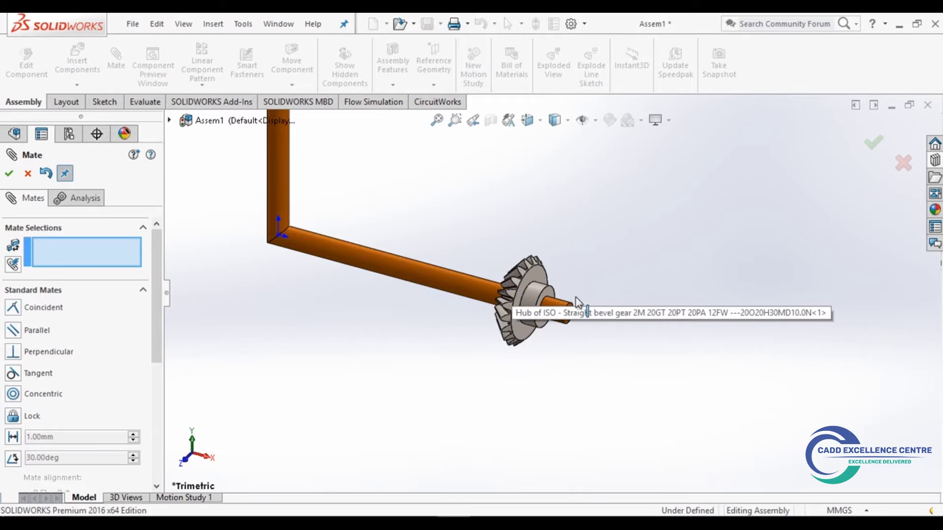
- Add a 120 mm Distance mate between the gear hub face and the shaft's end face
left_click(544, 293)
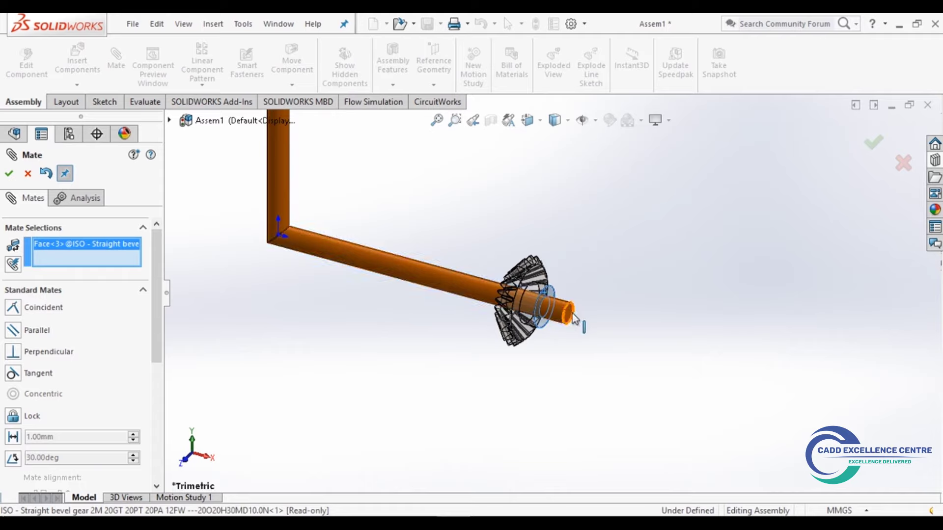
scroll(570, 318, "up", 2)
scroll(569, 317, "down", 2)
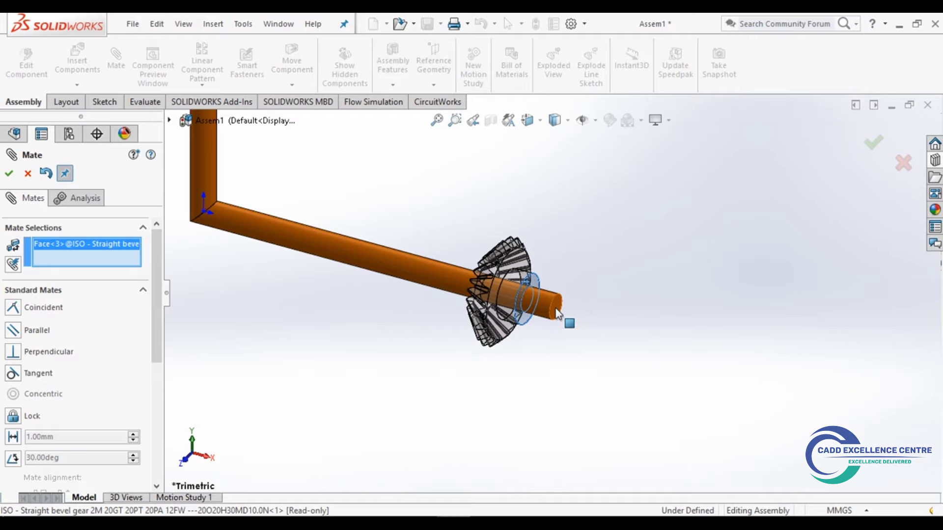
scroll(565, 317, "down", 2)
left_click(560, 315)
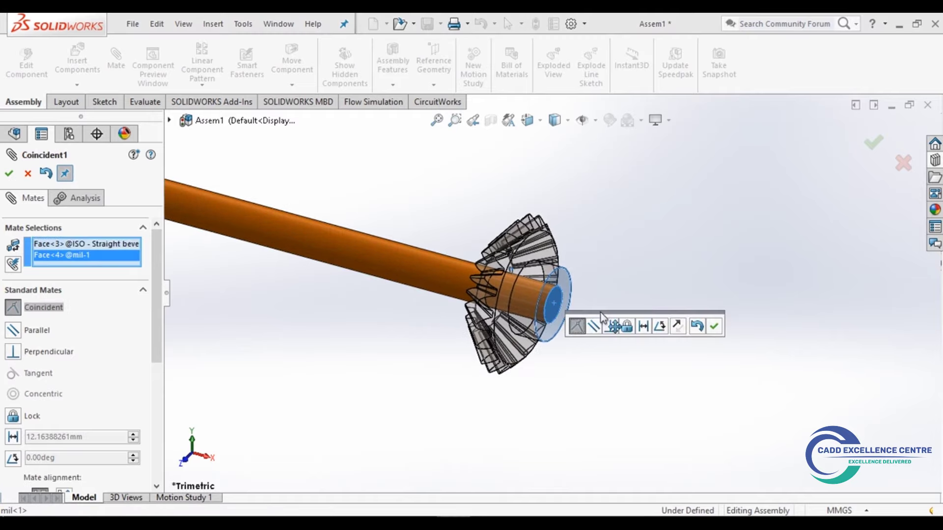
left_click(644, 327)
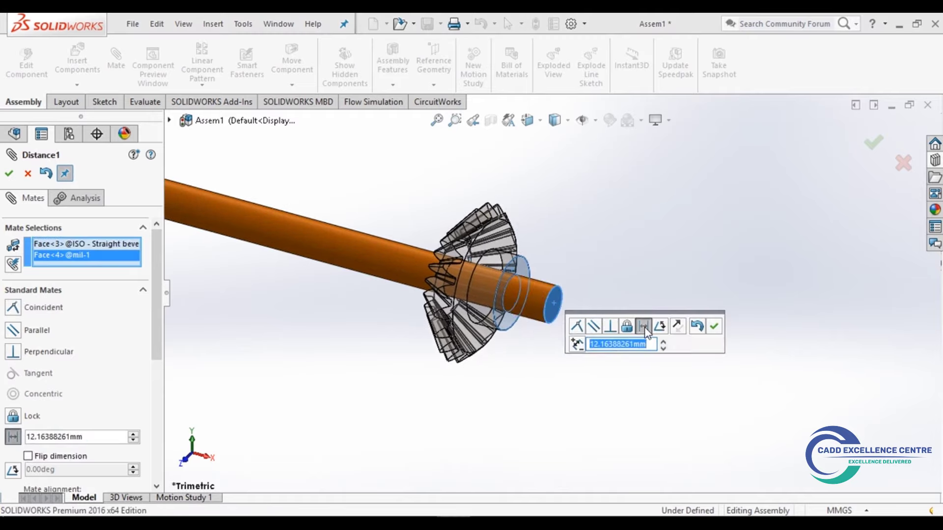
type("120")
key("Return")
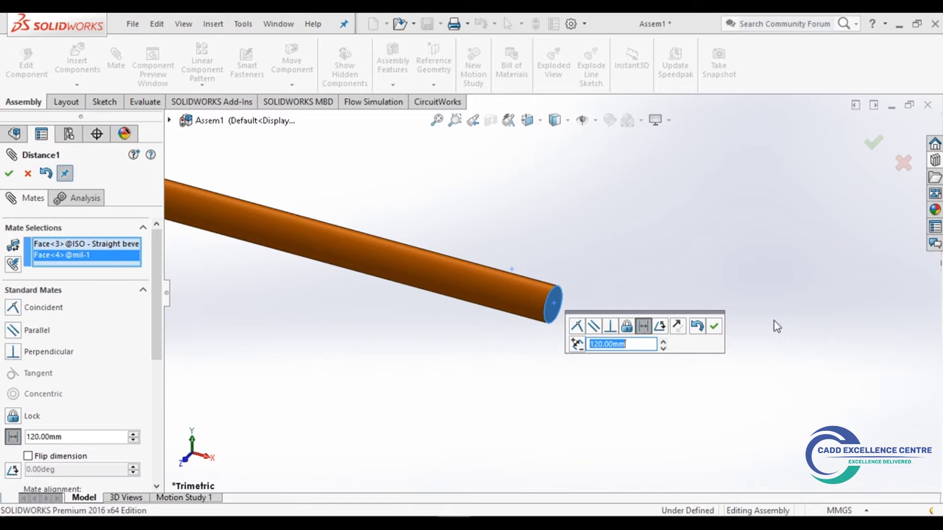
left_click(714, 327)
scroll(500, 259, "up", 3)
scroll(344, 268, "down", 3)
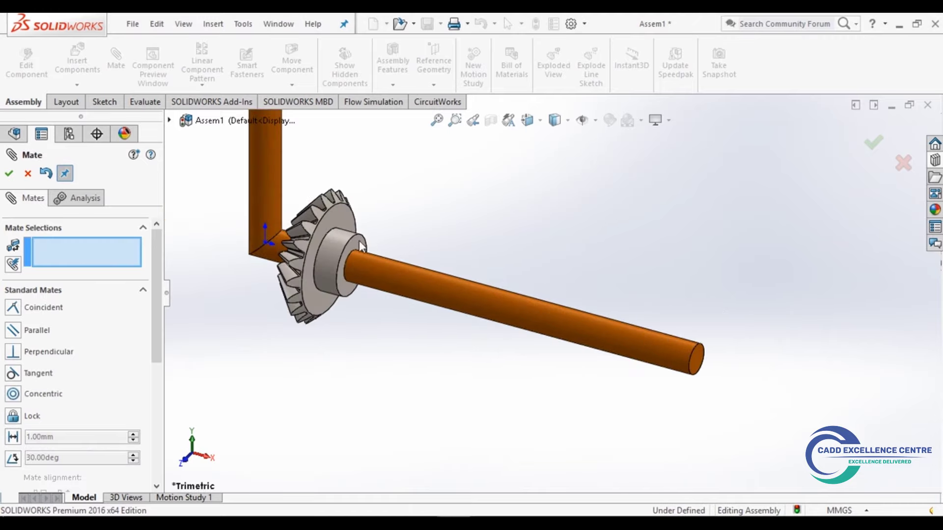
scroll(415, 209, "up", 5)
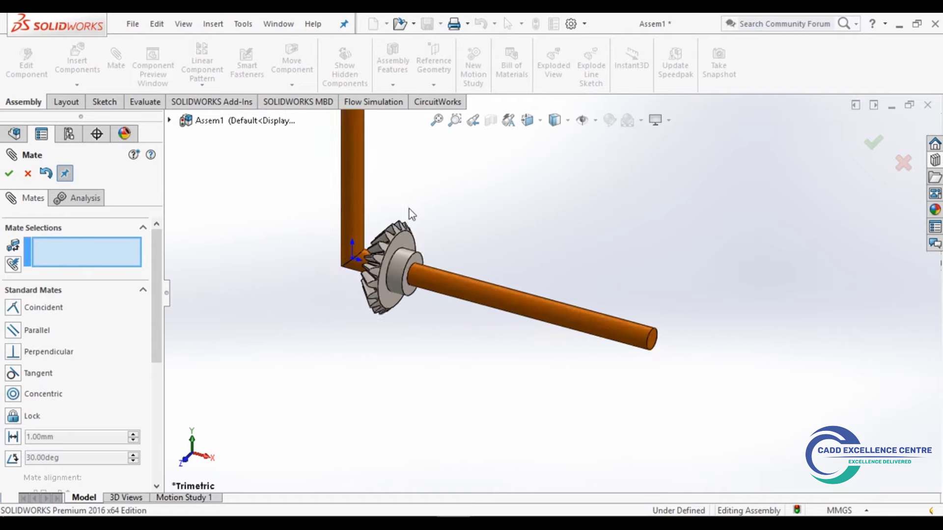
left_click(9, 174)
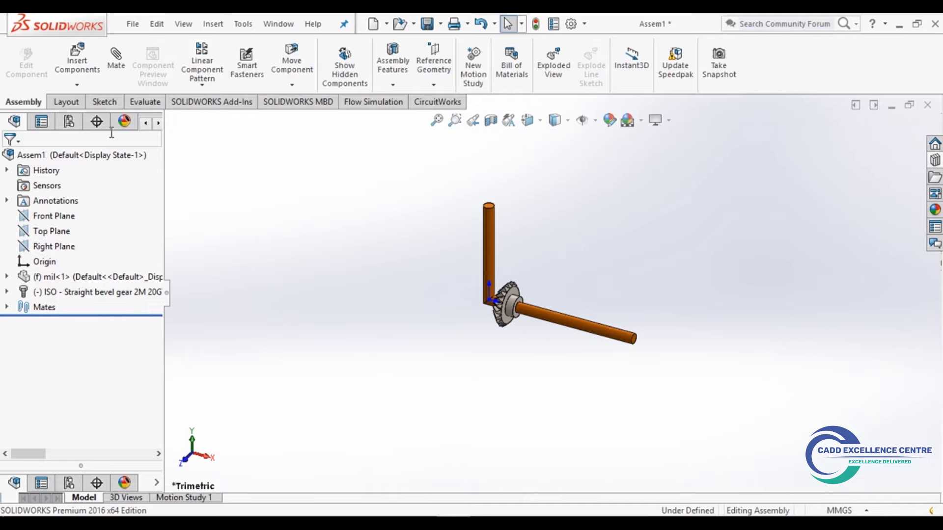
- Start inserting a second bevel gear with the placement rotation controls enabled
left_click(78, 61)
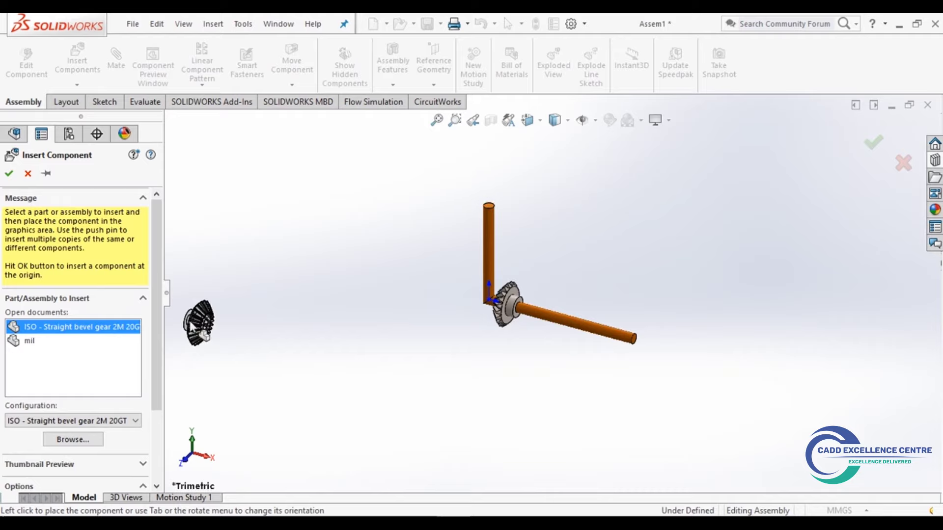
left_click_drag(160, 327, 160, 393)
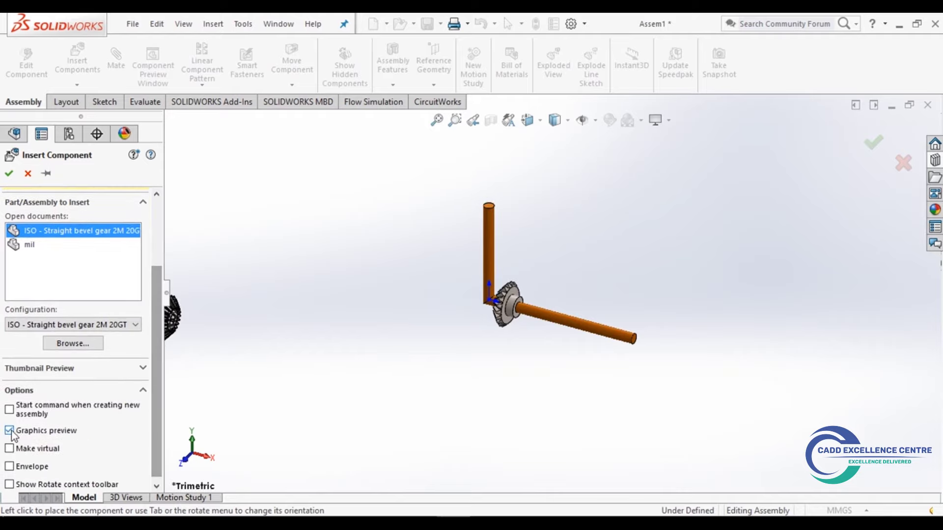
left_click(9, 431)
left_click(9, 431)
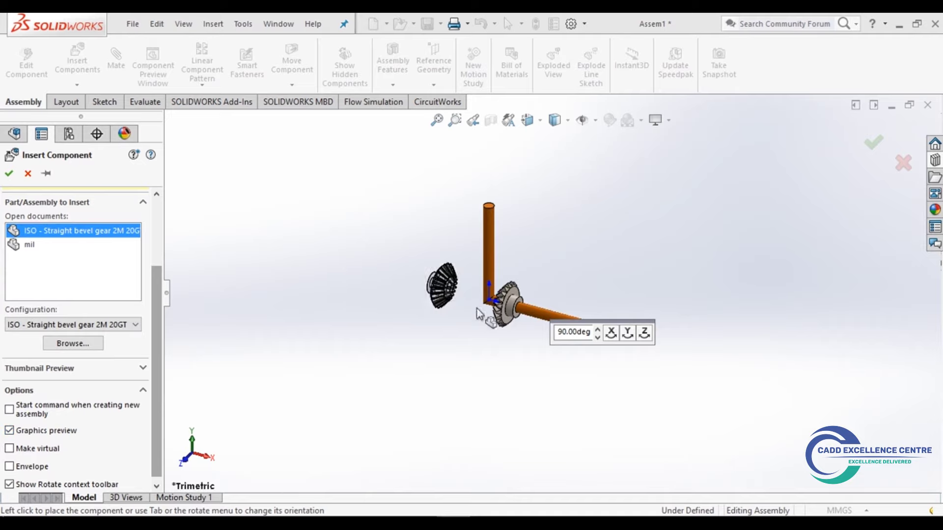
scroll(633, 320, "up", 1)
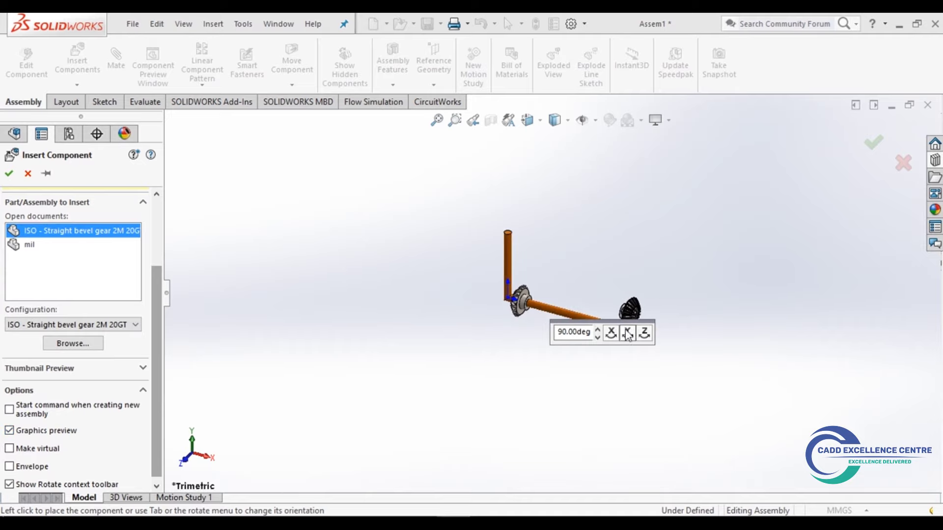
scroll(627, 336, "down", 2)
scroll(628, 335, "down", 3)
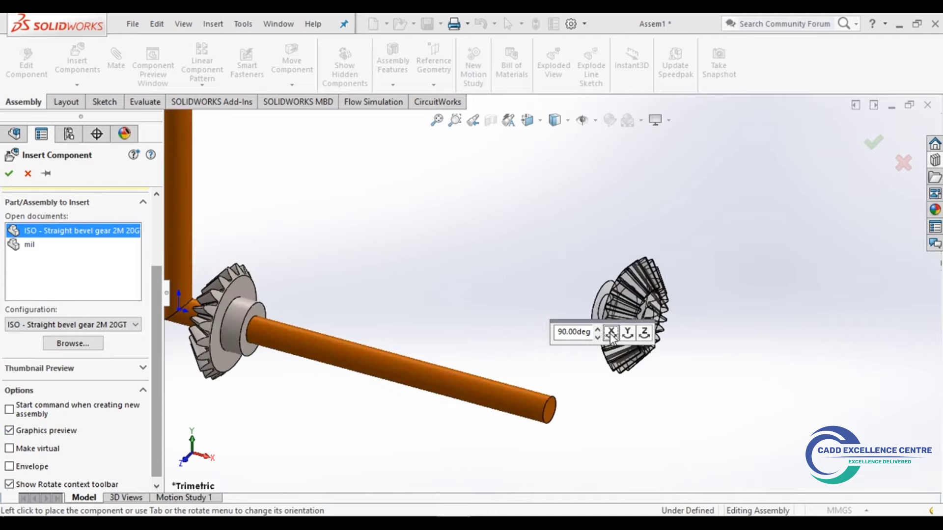
- Rotate the gear preview 90° about X, Y and Z and place it above the vertical shaft
left_click(628, 334)
left_click(628, 334)
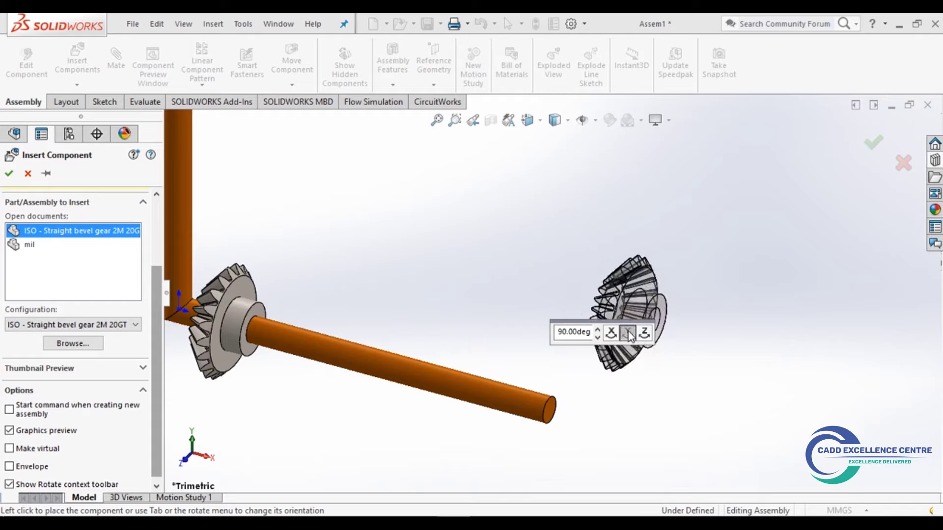
left_click(629, 334)
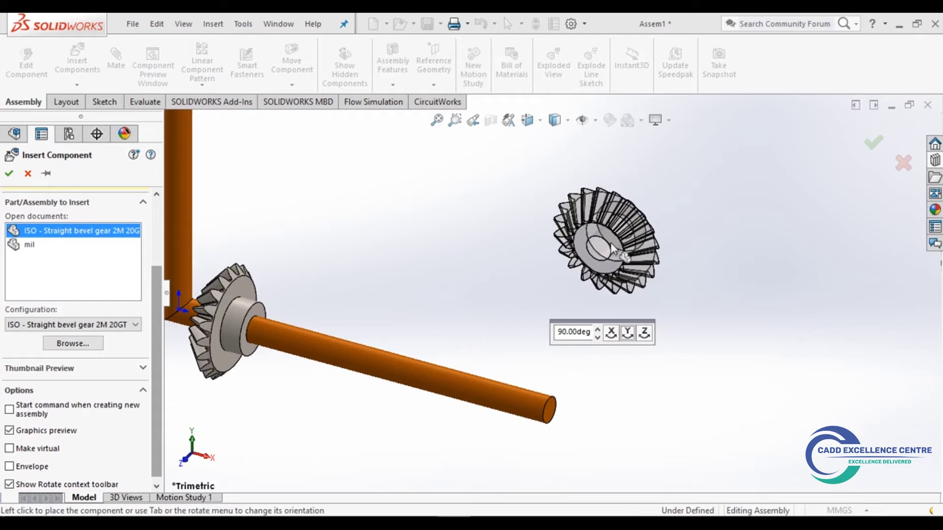
left_click(636, 336)
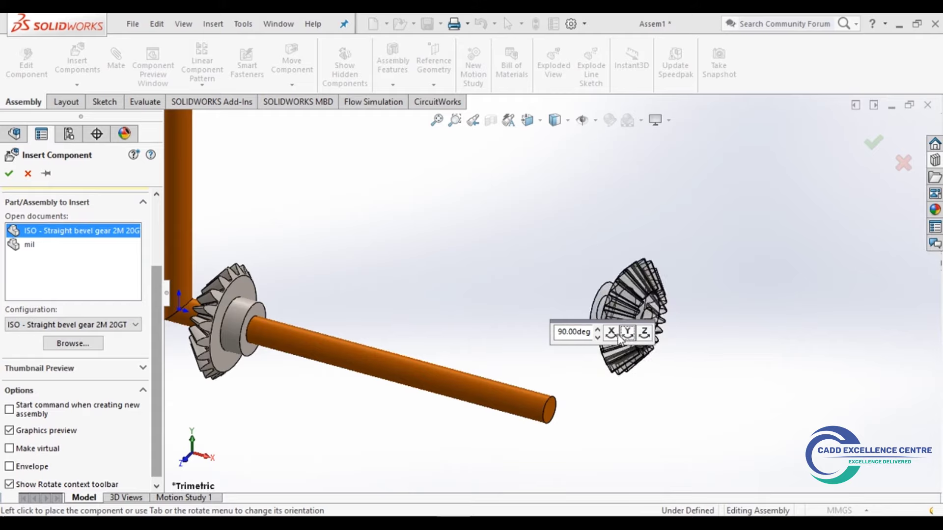
left_click(611, 337)
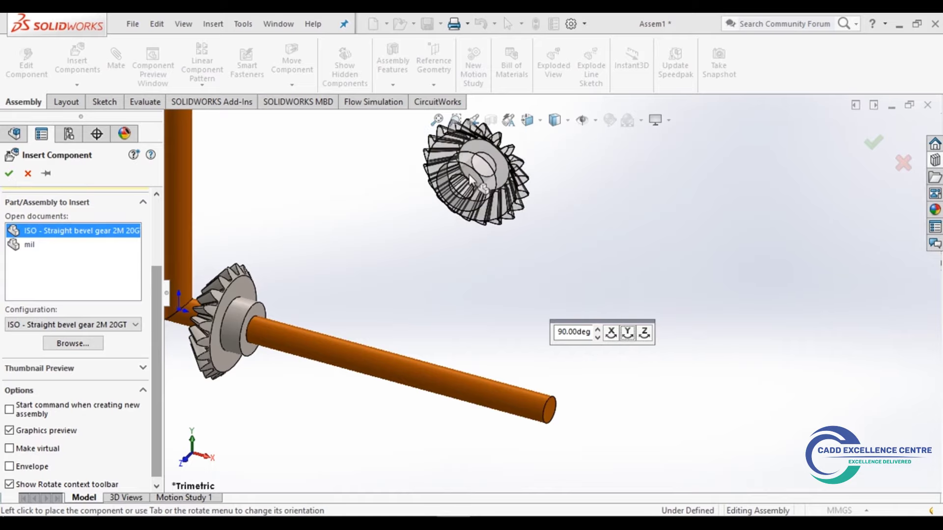
scroll(492, 231, "up", 3)
left_click(627, 334)
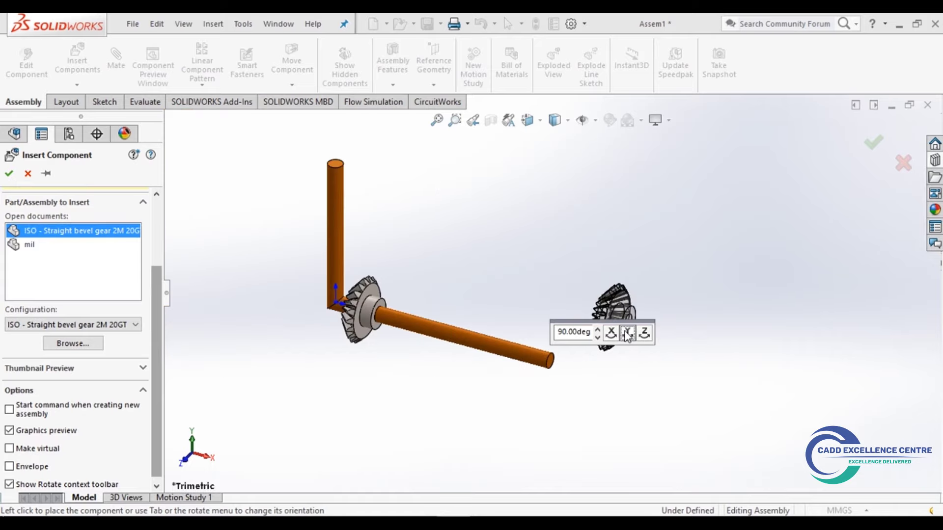
left_click(644, 334)
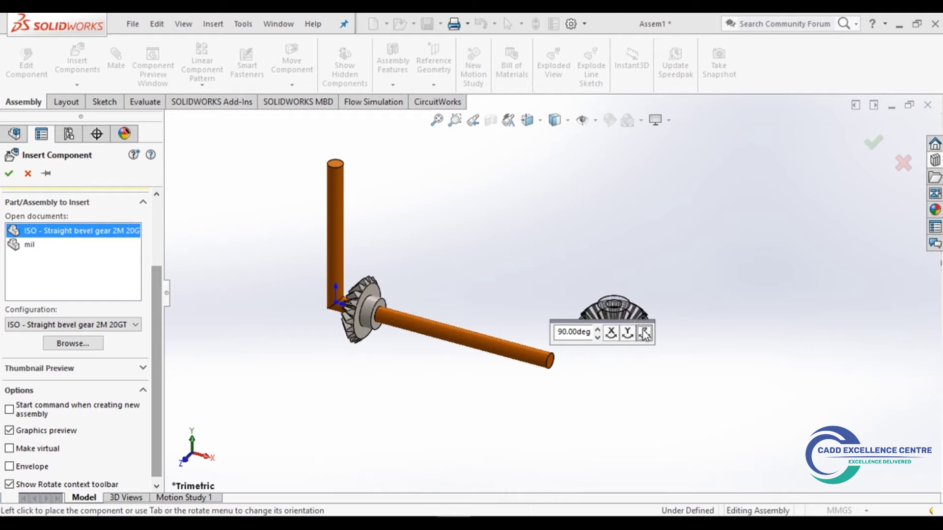
scroll(419, 191, "up", 2)
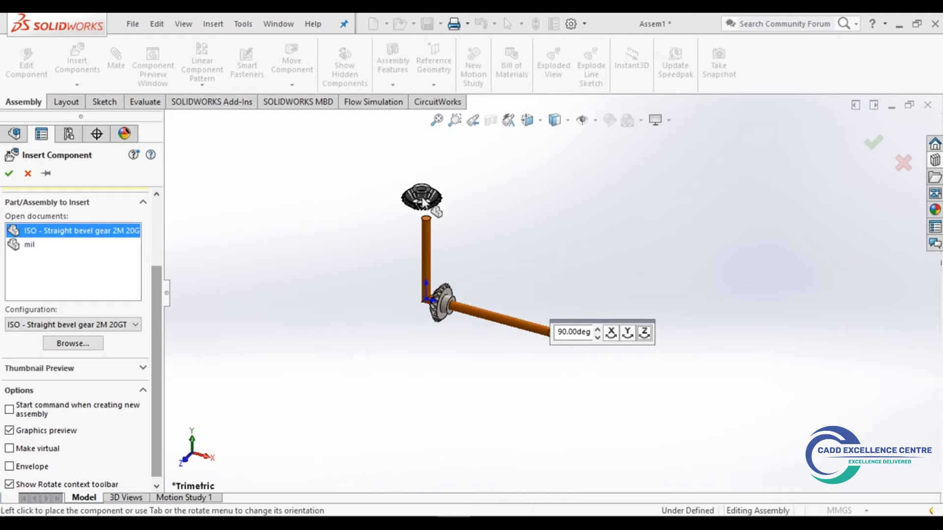
left_click(428, 207)
scroll(452, 224, "down", 3)
- Mate the upper gear's bore concentric with the vertical shaft and slide it down
scroll(425, 167, "down", 3)
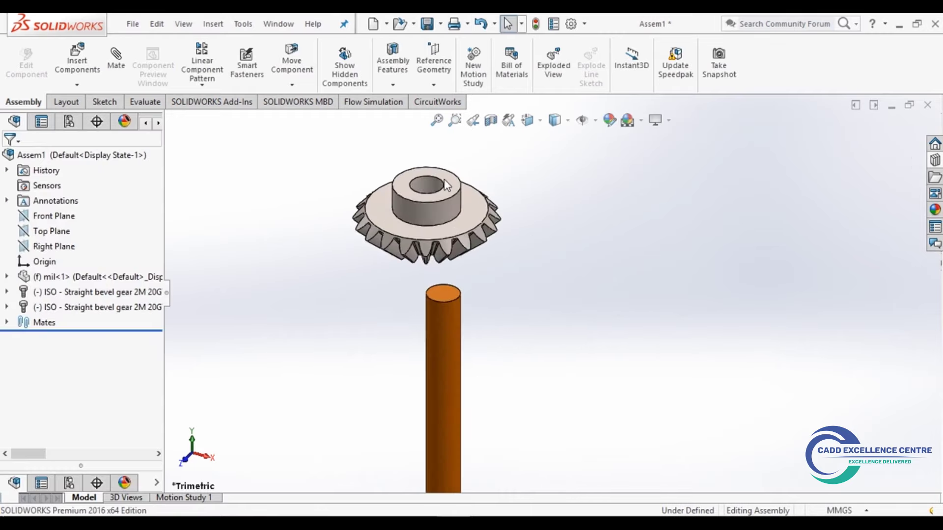
left_click(427, 186)
left_click(583, 110)
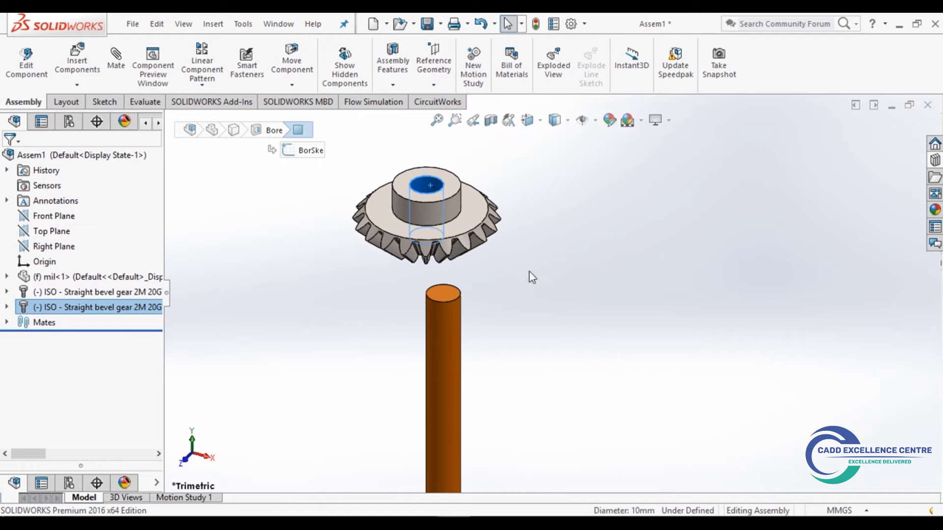
scroll(497, 344, "up", 3)
left_click(499, 348)
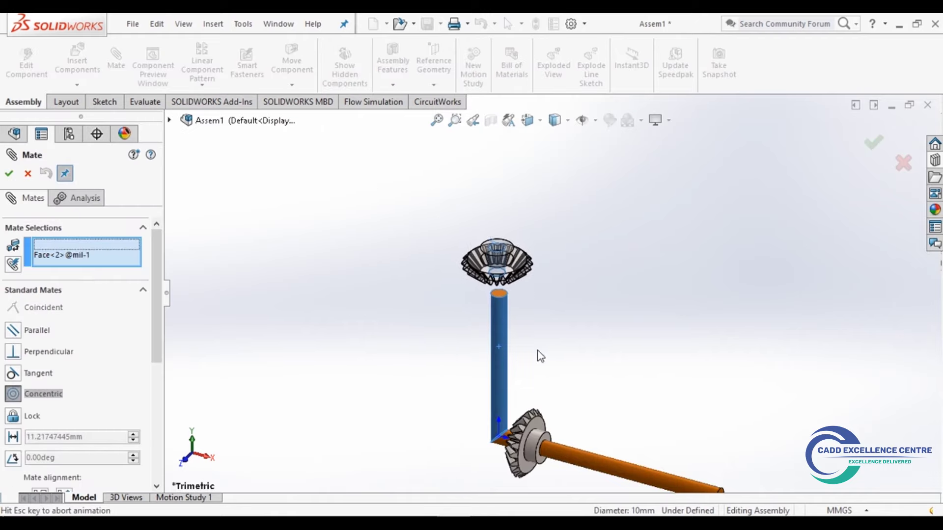
left_click(804, 369)
scroll(617, 291, "up", 3)
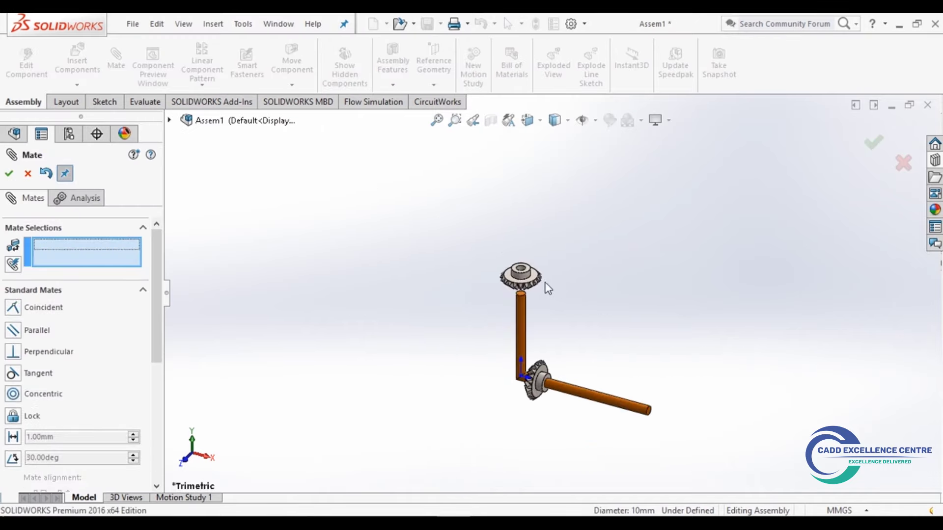
scroll(544, 289, "down", 3)
left_click_drag(527, 339, 520, 396)
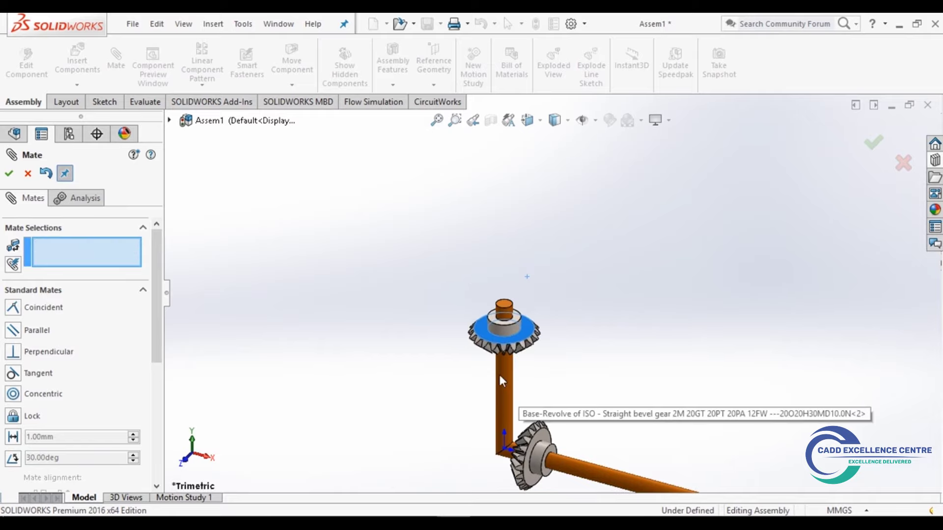
- Add a 70 mm Distance mate between the shaft top face and the gear hub face
scroll(484, 343, "down", 3)
scroll(494, 367, "down", 1)
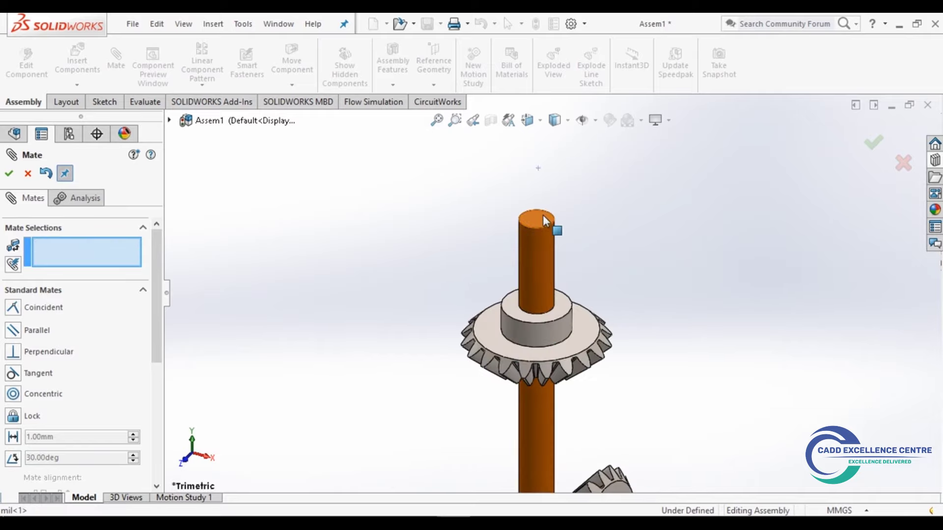
left_click(546, 222)
left_click(561, 308)
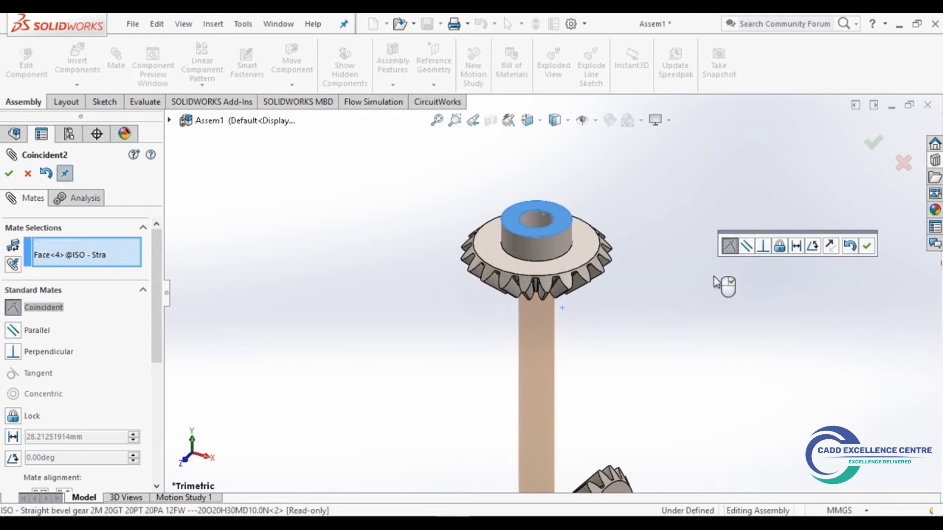
left_click(797, 248)
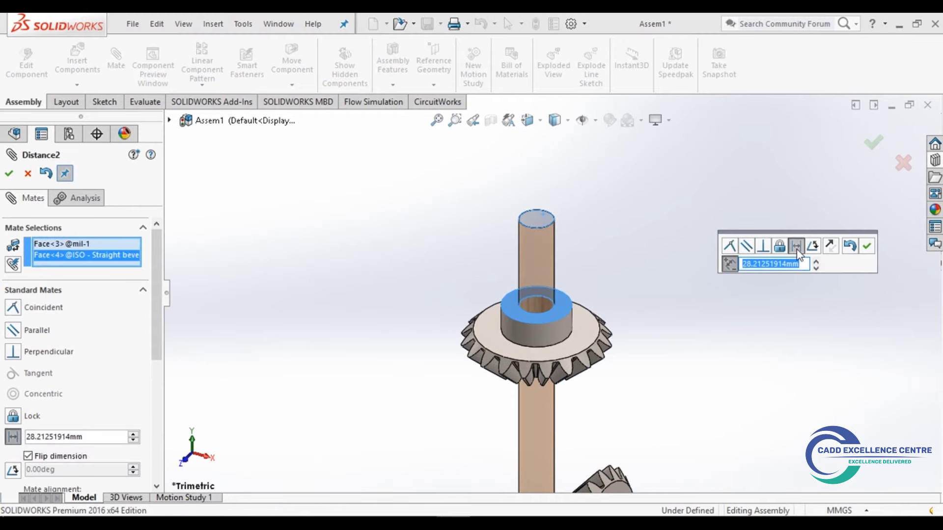
type("70")
key("Return")
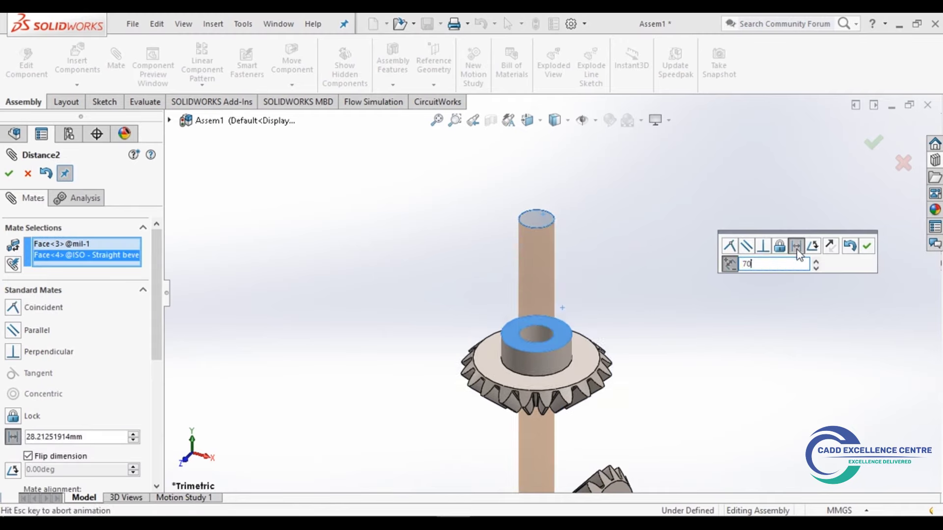
left_click(872, 249)
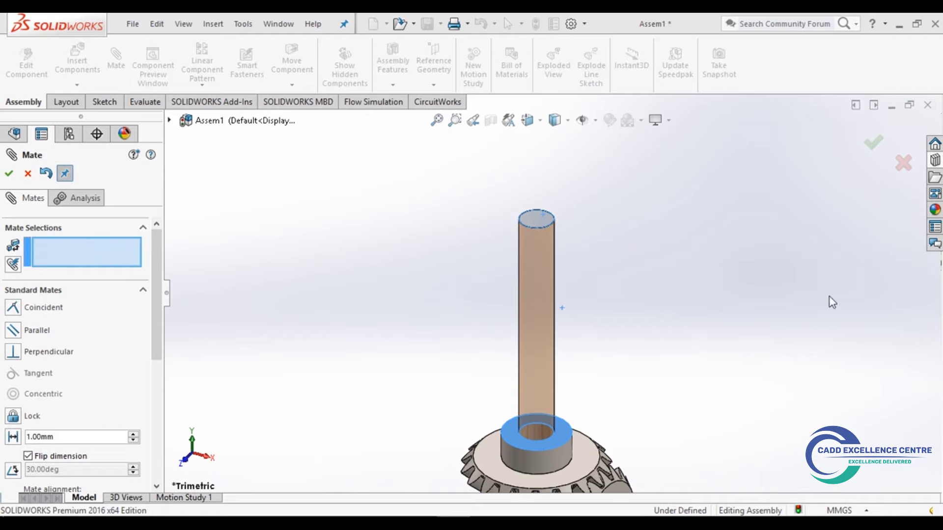
scroll(740, 392, "up", 3)
scroll(608, 420, "down", 4)
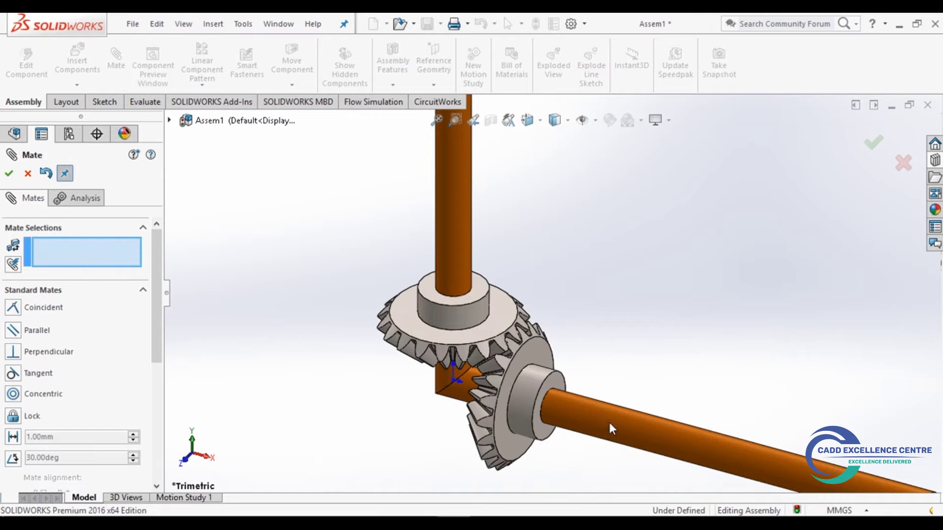
left_click(860, 144)
scroll(553, 327, "down", 2)
scroll(559, 325, "down", 2)
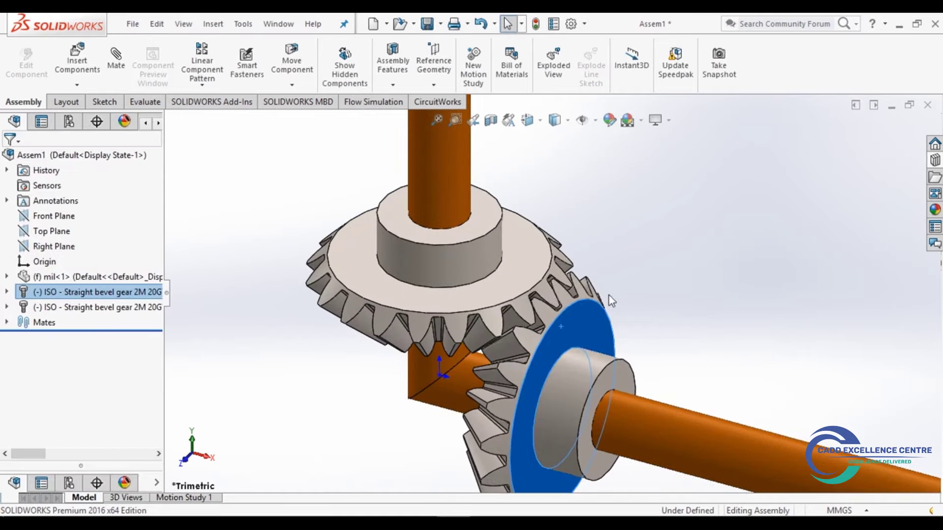
left_click(511, 302)
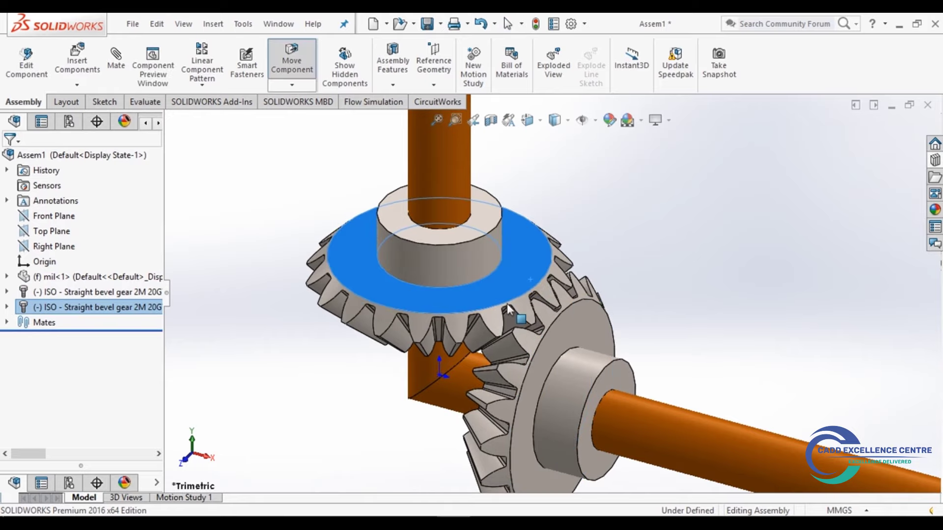
scroll(585, 346, "up", 3)
mouse_move(585, 346)
middle_mouse_down()
mouse_move(603, 285)
mouse_move(617, 305)
middle_mouse_up()
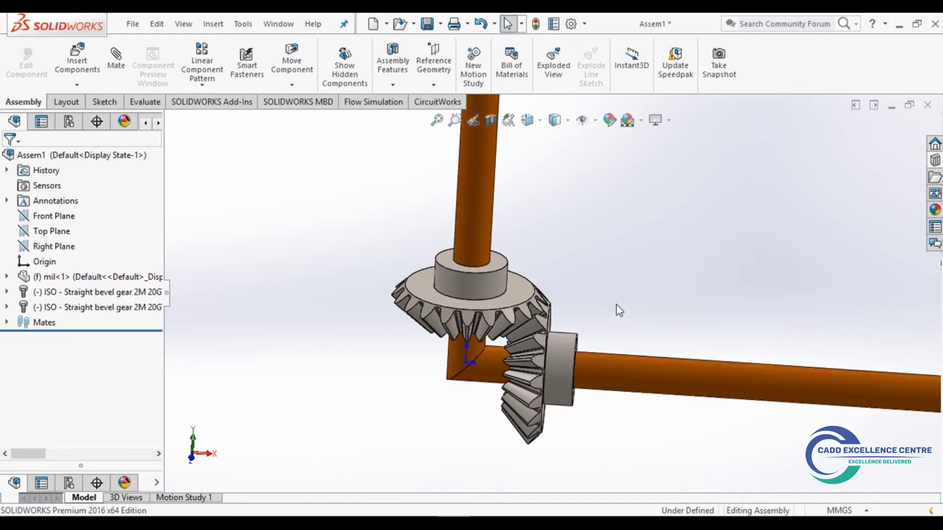
scroll(617, 305, "up", 3)
scroll(609, 289, "down", 2)
middle_click_drag(605, 284, 587, 276)
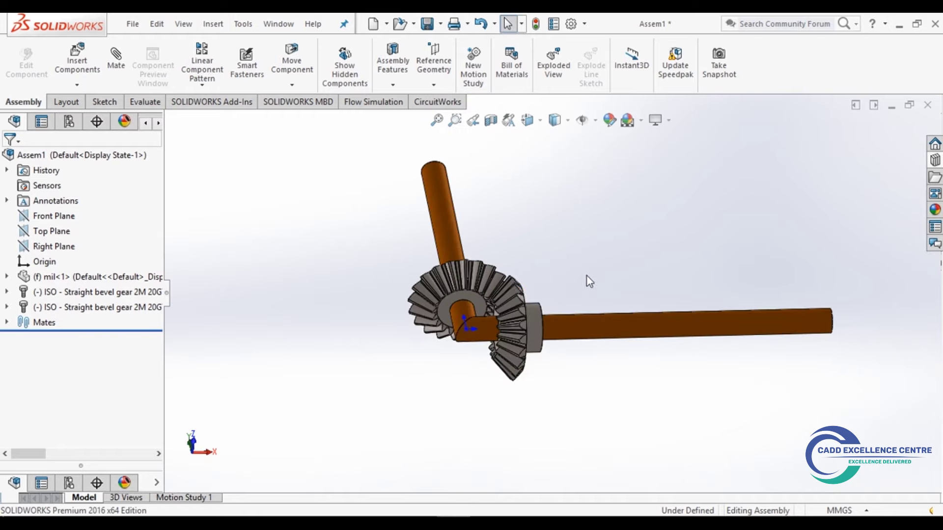
scroll(497, 285, "down", 3)
scroll(482, 320, "down", 3)
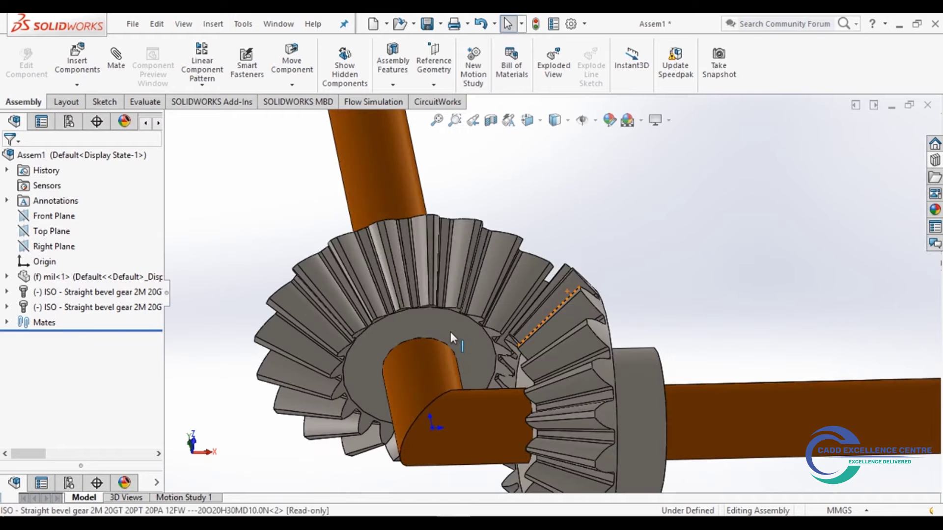
left_click(476, 364)
- Try green on individual gear faces, then cancel the face colour change
left_click(610, 121)
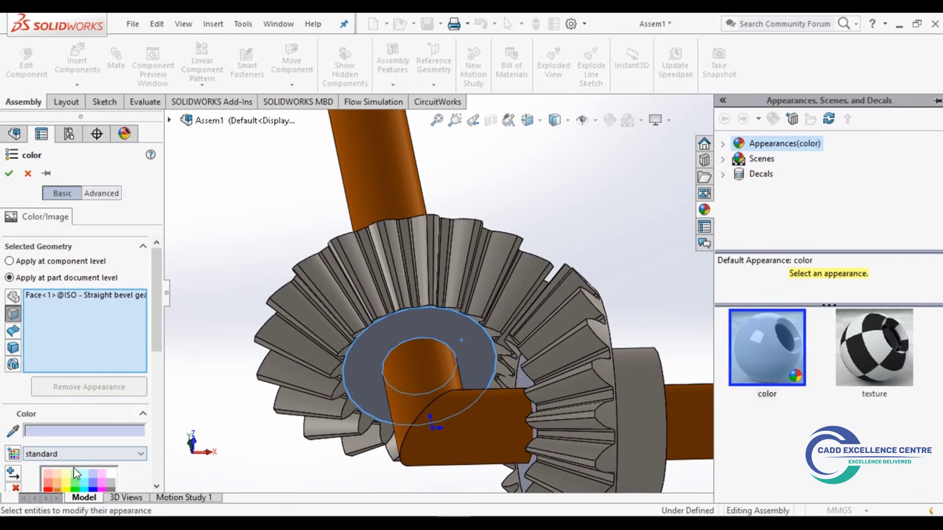
left_click(75, 474)
left_click(356, 282)
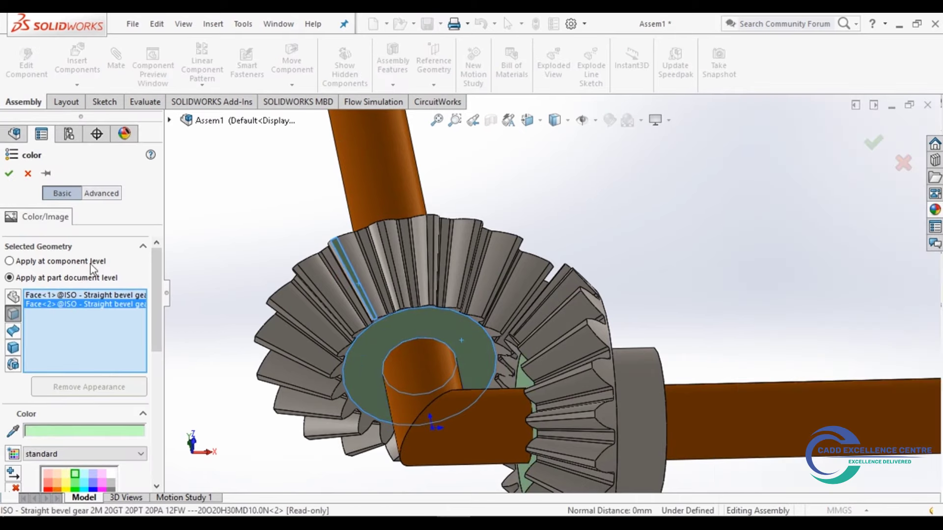
key("Escape")
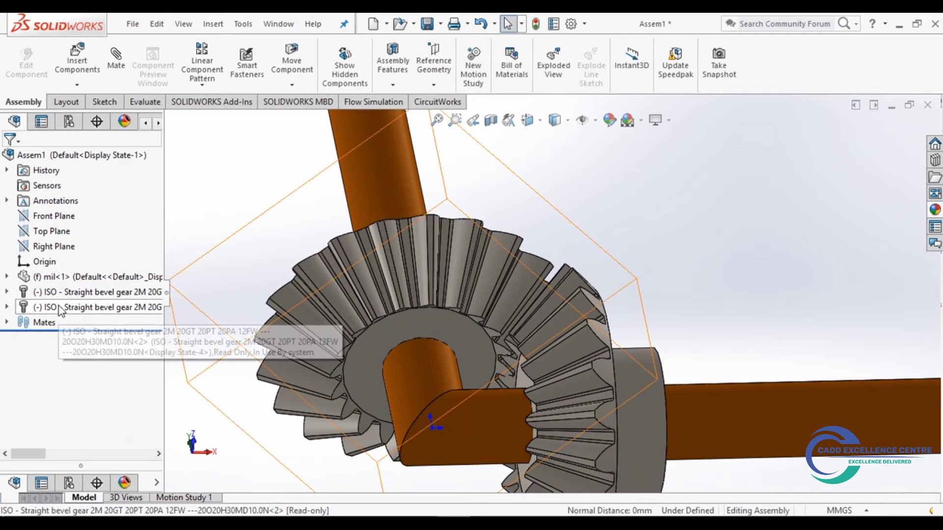
- Set the whole upper bevel gear's appearance to green
left_click(58, 308)
left_click(610, 121)
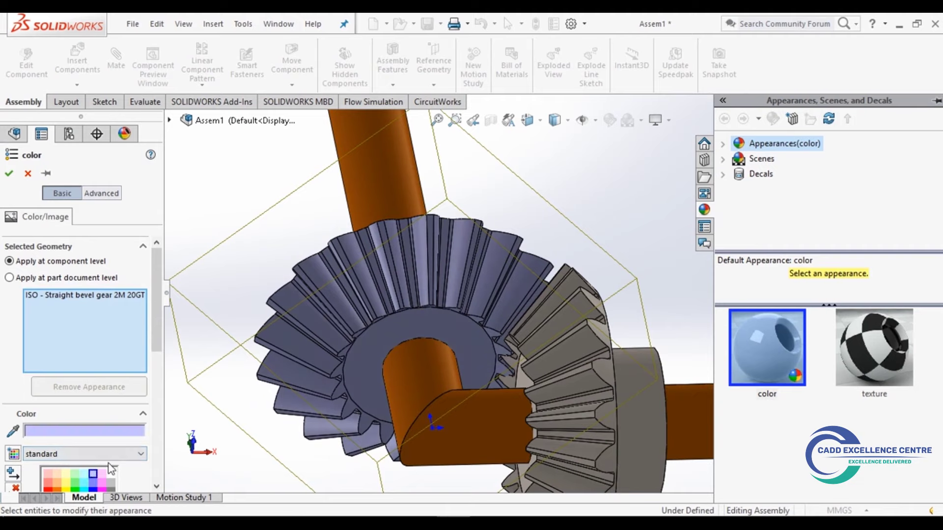
scroll(109, 468, "down", 5)
left_click(110, 403)
left_click(102, 352)
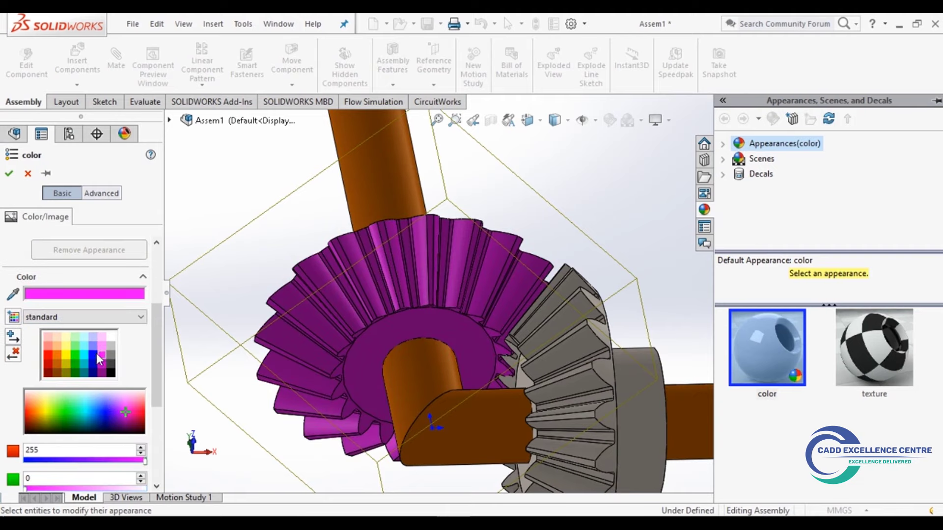
left_click(59, 354)
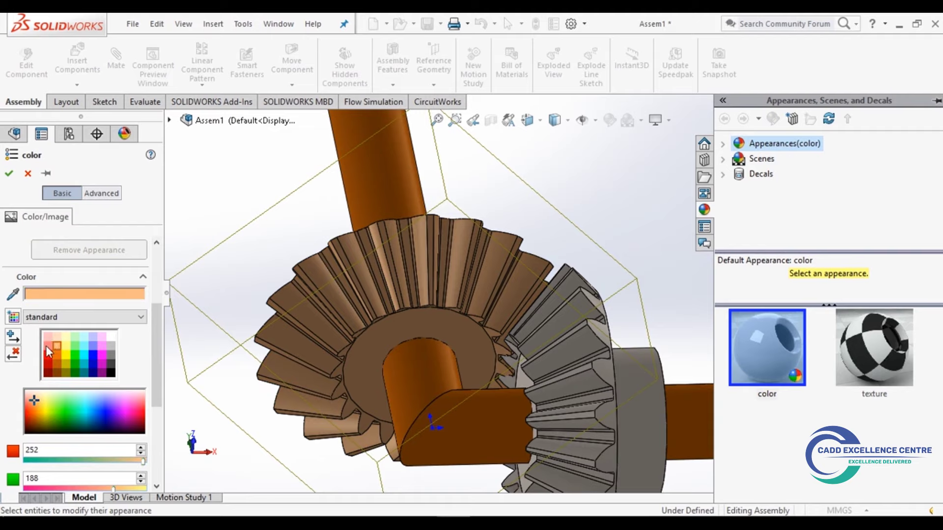
left_click(48, 354)
left_click(111, 346)
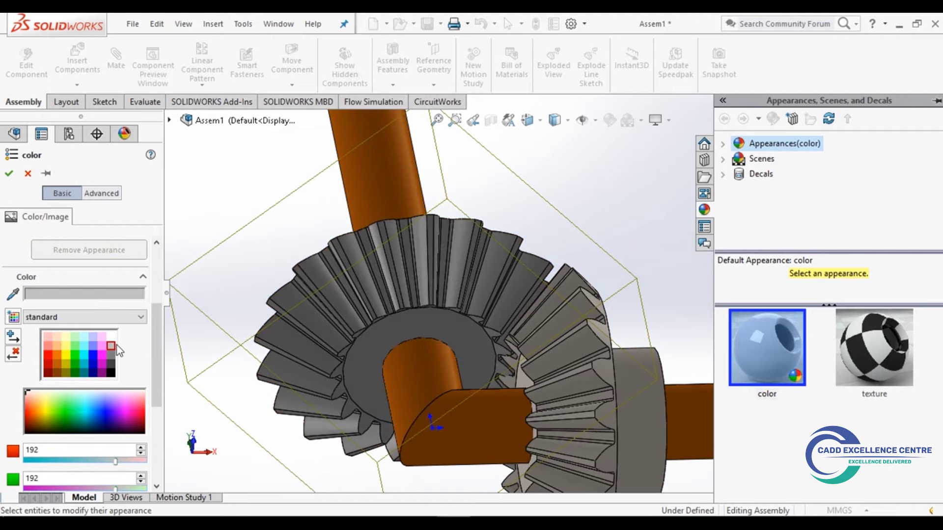
left_click(90, 355)
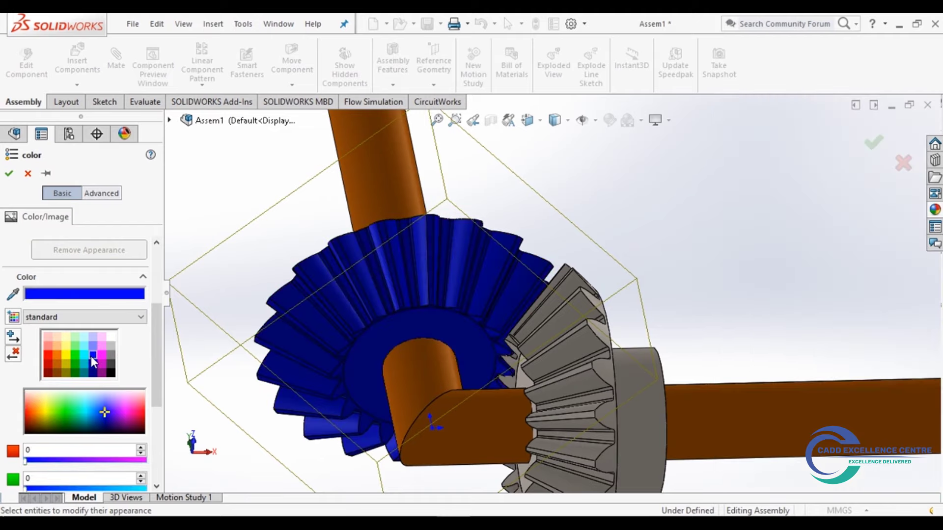
left_click(75, 363)
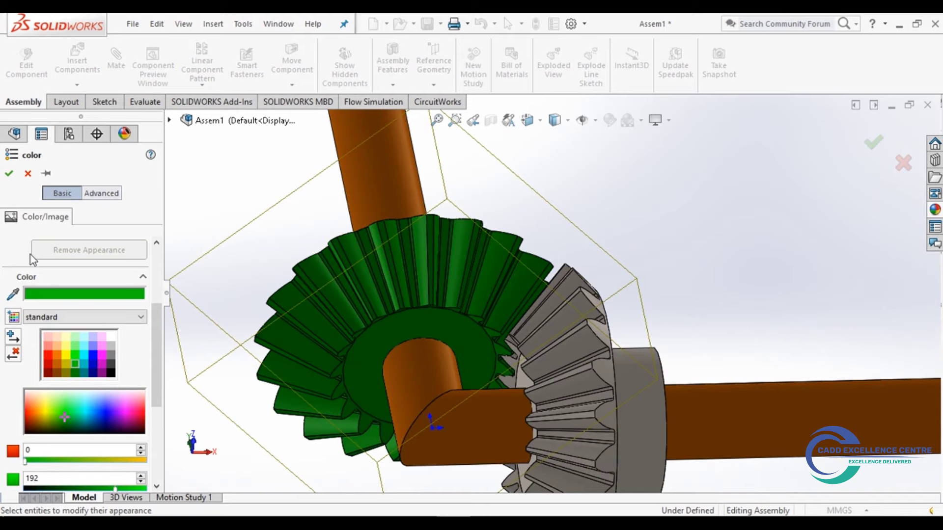
key("Return")
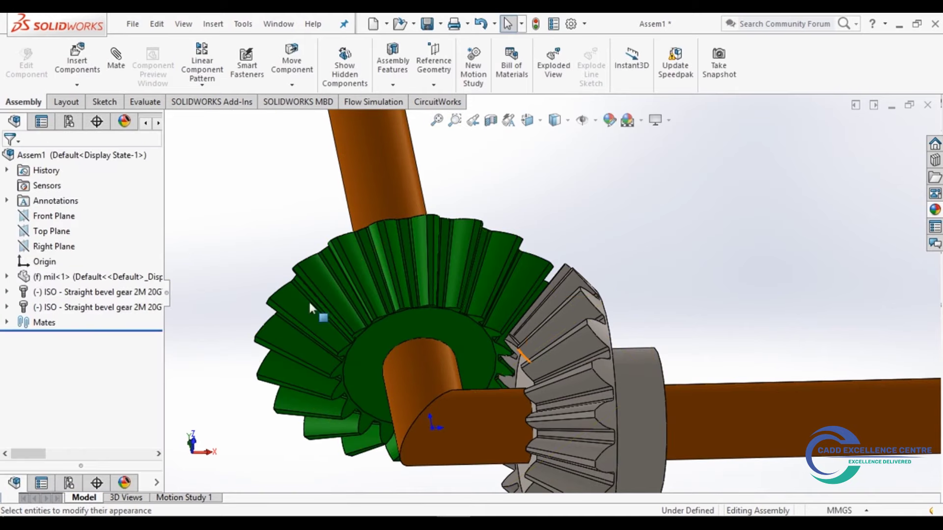
- Colour the grey mating bevel gear bright yellow
left_click(513, 344)
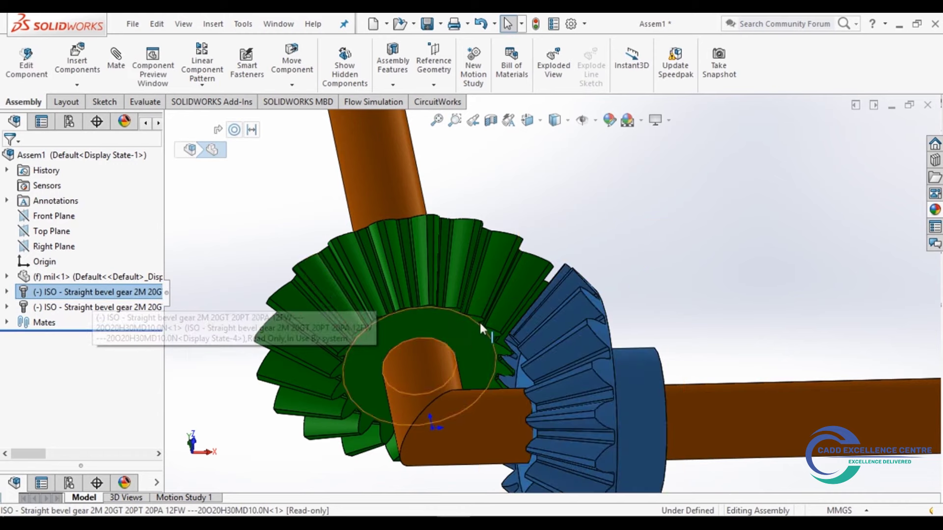
scroll(555, 295, "up", 2)
left_click(610, 120)
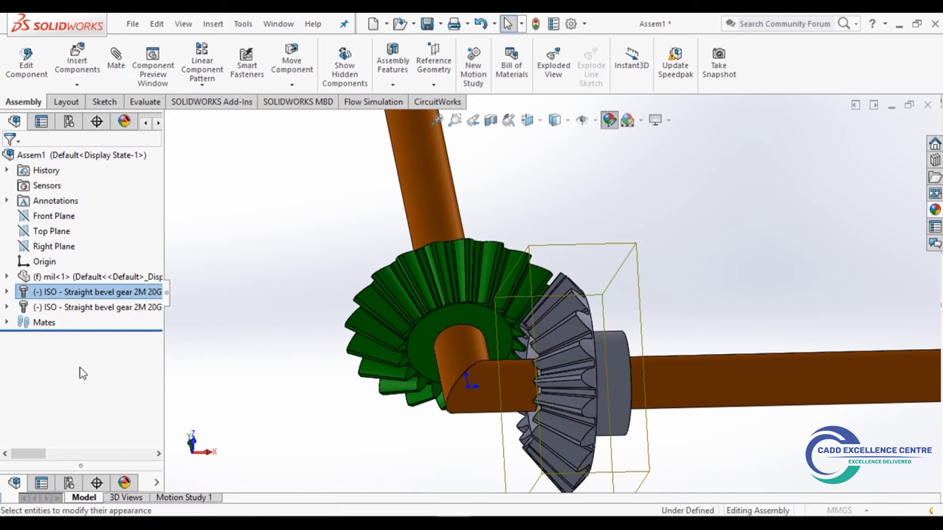
left_click(75, 479)
scroll(81, 473, "down", 3)
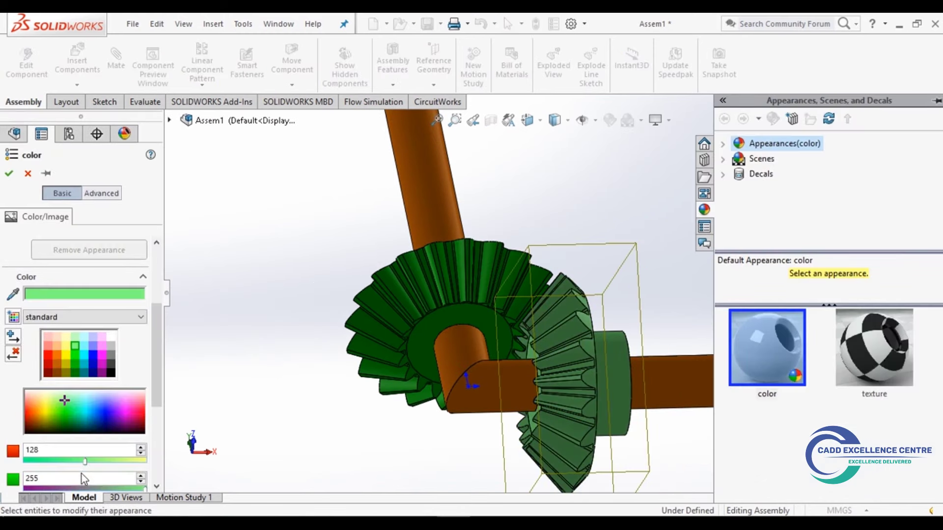
left_click(66, 359)
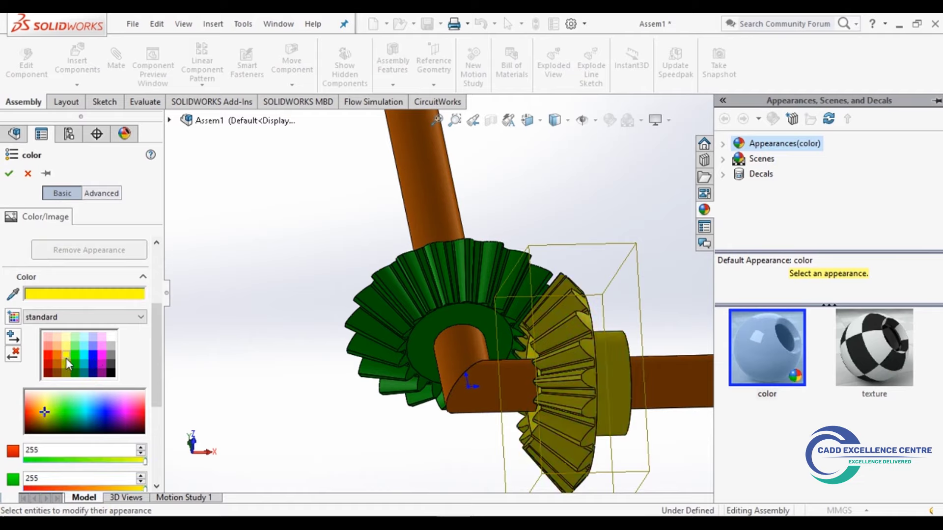
left_click(66, 364)
left_click(68, 355)
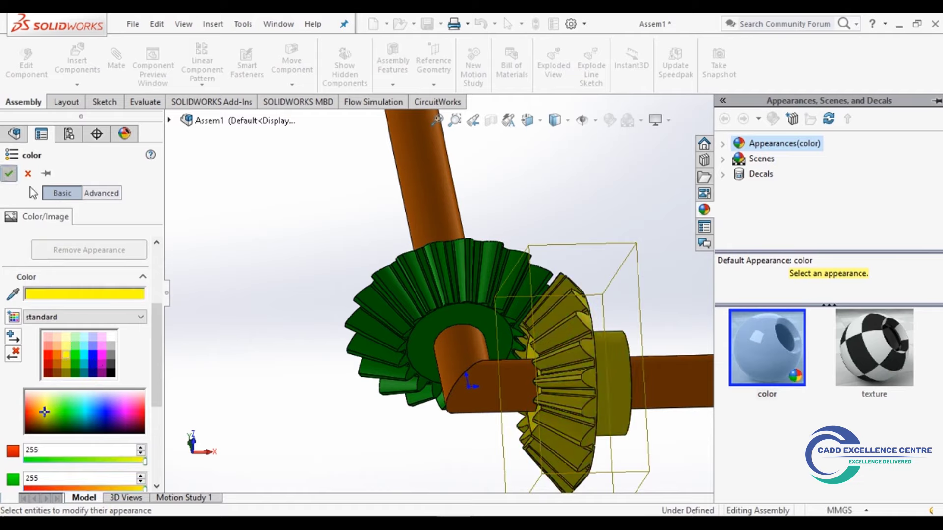
left_click(8, 173)
scroll(538, 328, "up", 3)
middle_click_drag(538, 329, 549, 336)
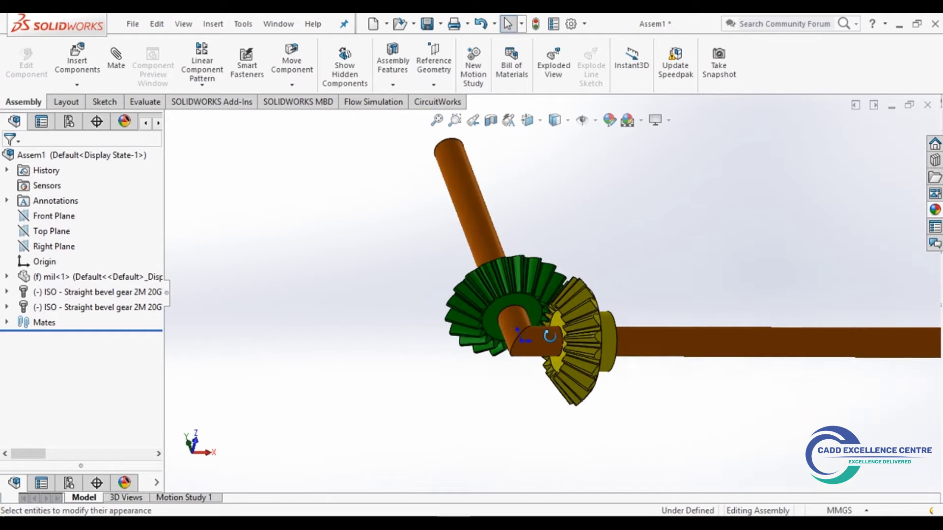
- Colour the L-shaped shaft blue
left_click(30, 277)
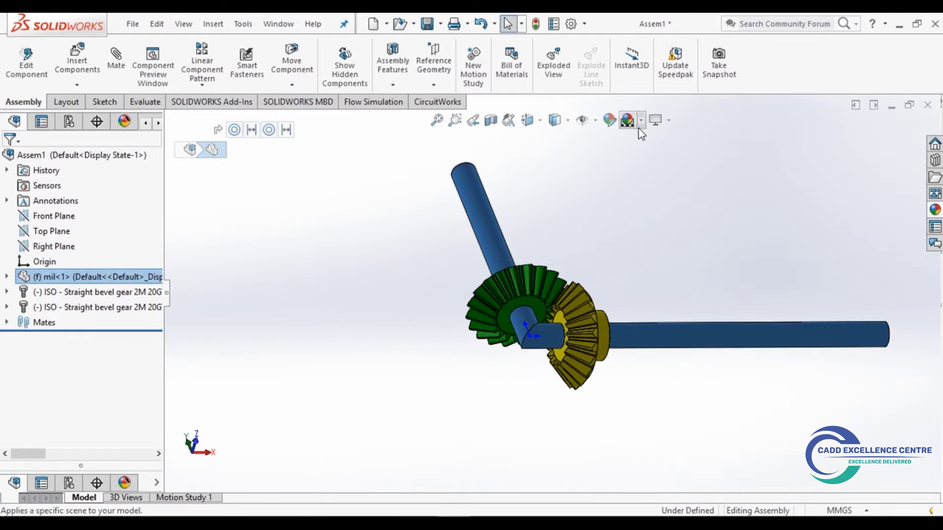
left_click(609, 120)
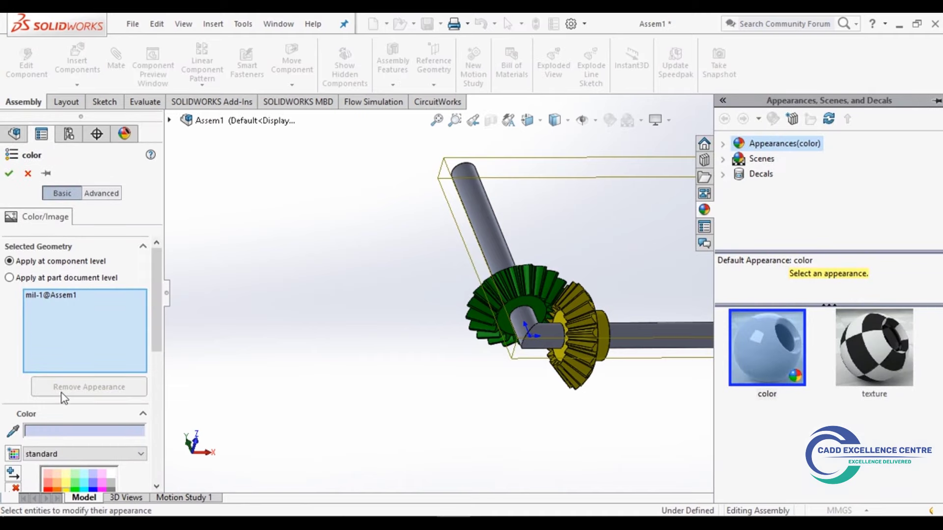
scroll(80, 475, "down", 2)
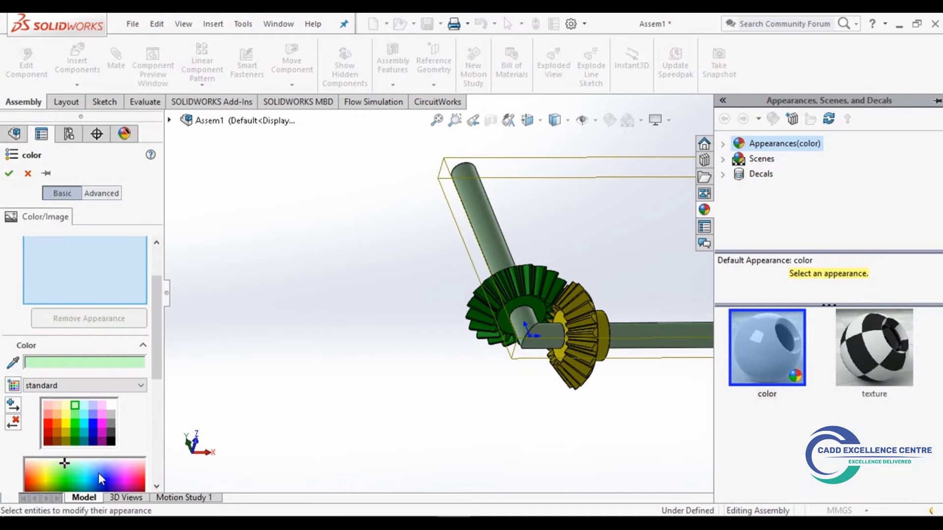
left_click(93, 421)
left_click(9, 173)
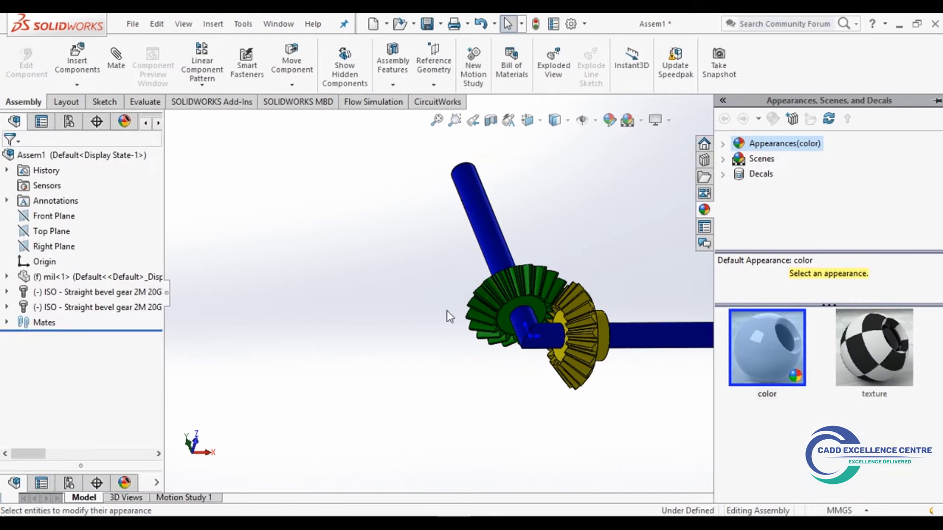
scroll(621, 300, "up", 2)
scroll(600, 307, "down", 4)
scroll(573, 322, "down", 3)
- Orbit and zoom in on the gear mesh and select the green bevel gear
mouse_move(572, 321)
middle_mouse_down()
mouse_move(564, 337)
mouse_move(597, 316)
mouse_move(544, 322)
mouse_move(553, 281)
middle_mouse_up()
scroll(552, 281, "down", 3)
scroll(551, 280, "down", 5)
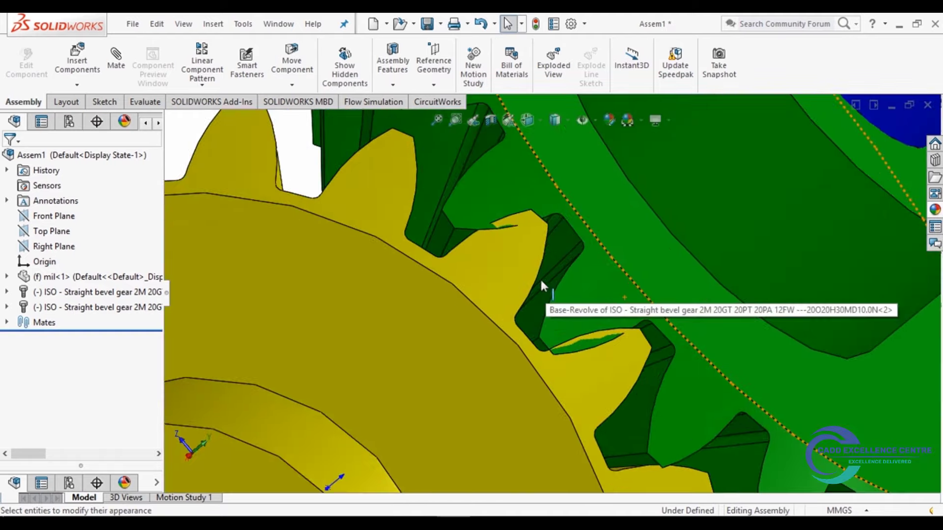
left_click(599, 311)
scroll(575, 285, "up", 3)
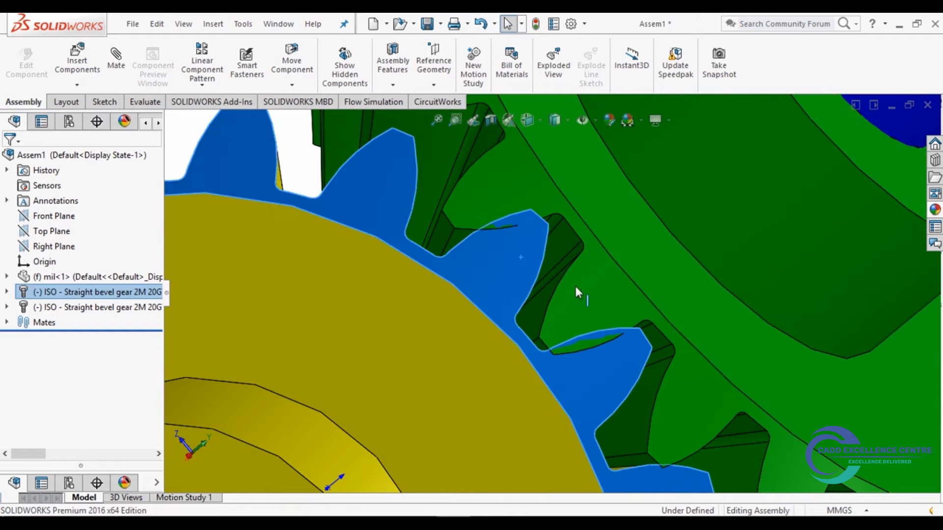
left_click(521, 231)
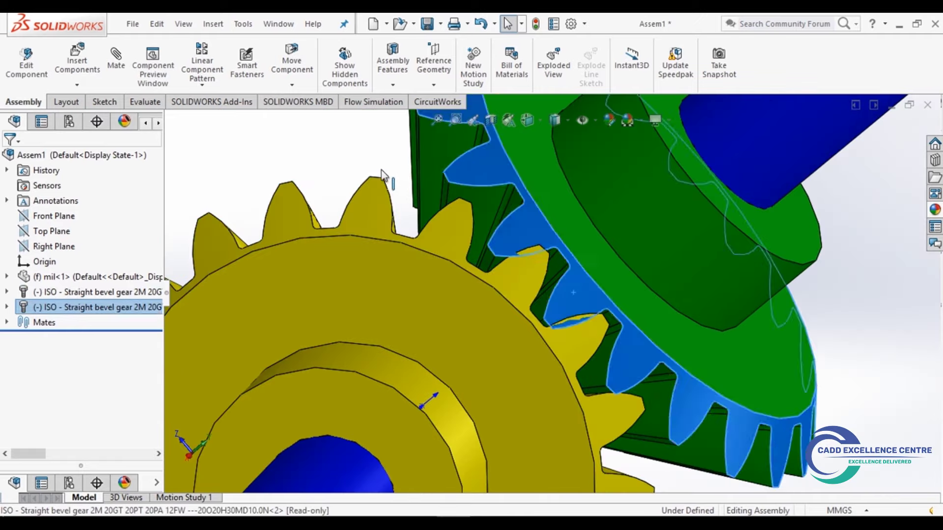
key("Escape")
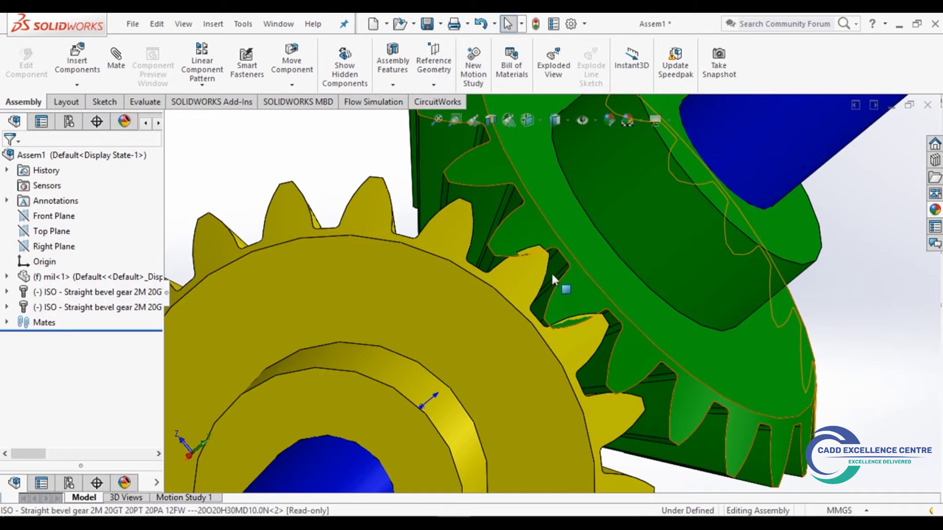
left_click(562, 277)
scroll(561, 283, "down", 2)
scroll(543, 285, "down", 2)
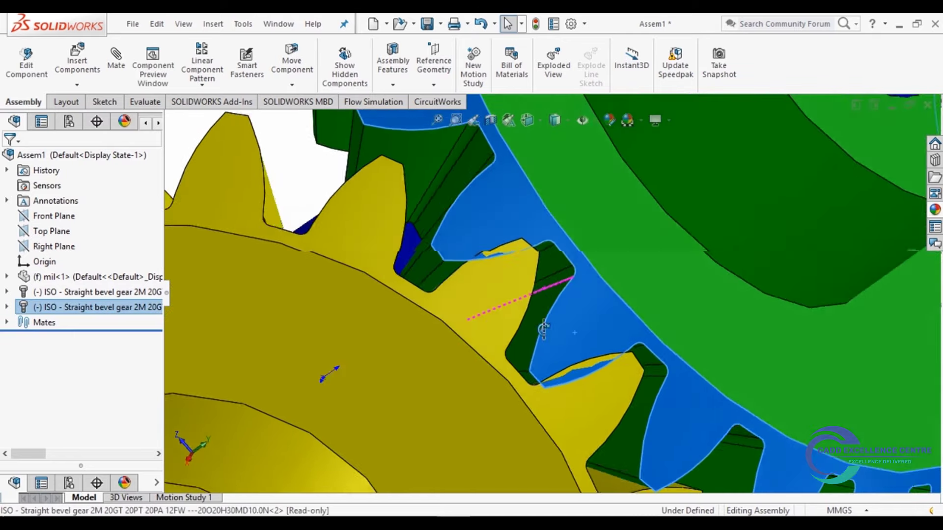
left_click_drag(544, 329, 358, 194)
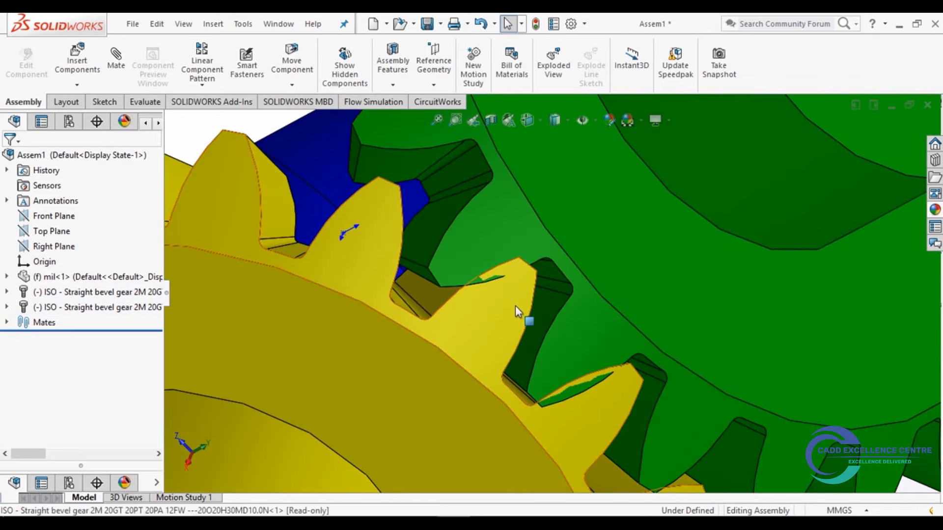
- Rotate the green gear until its teeth interlock with the yellow gear's teeth
left_click(560, 337)
scroll(572, 338, "up", 3)
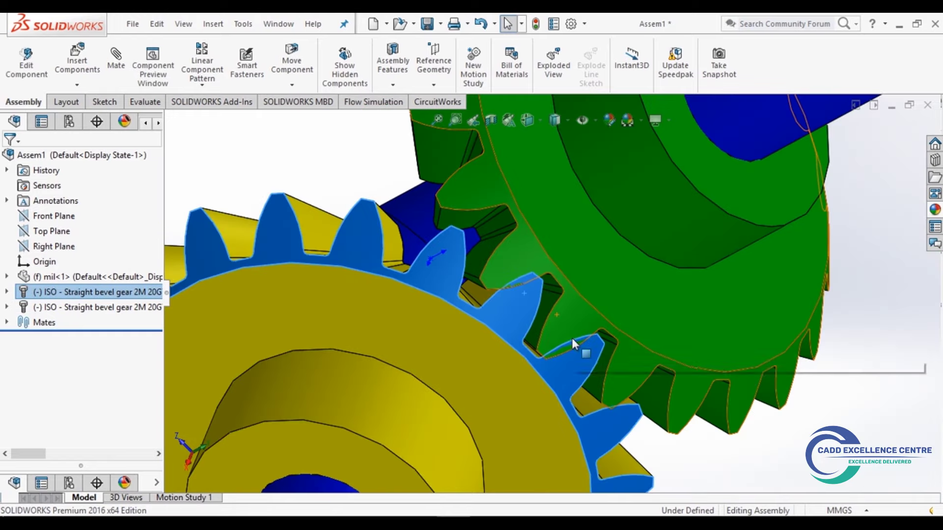
left_click(730, 434)
left_click(737, 453)
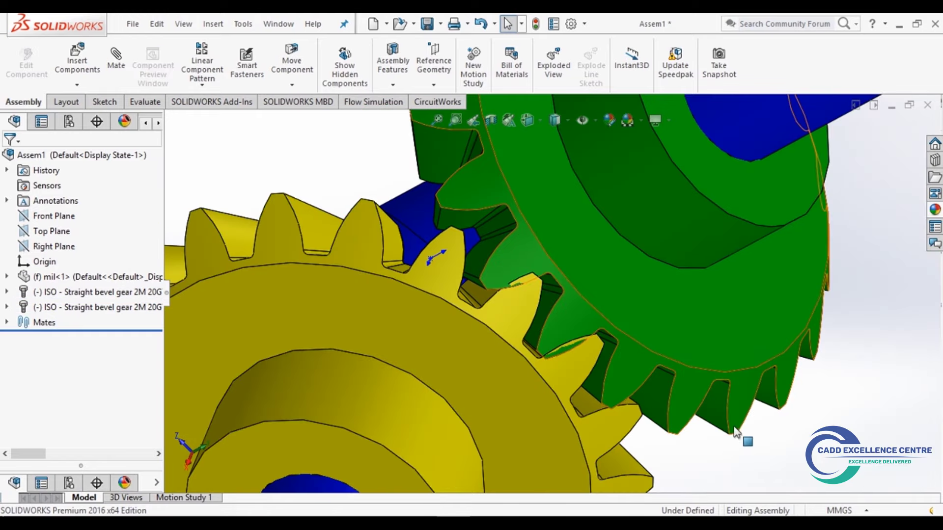
left_click_drag(701, 426, 677, 415)
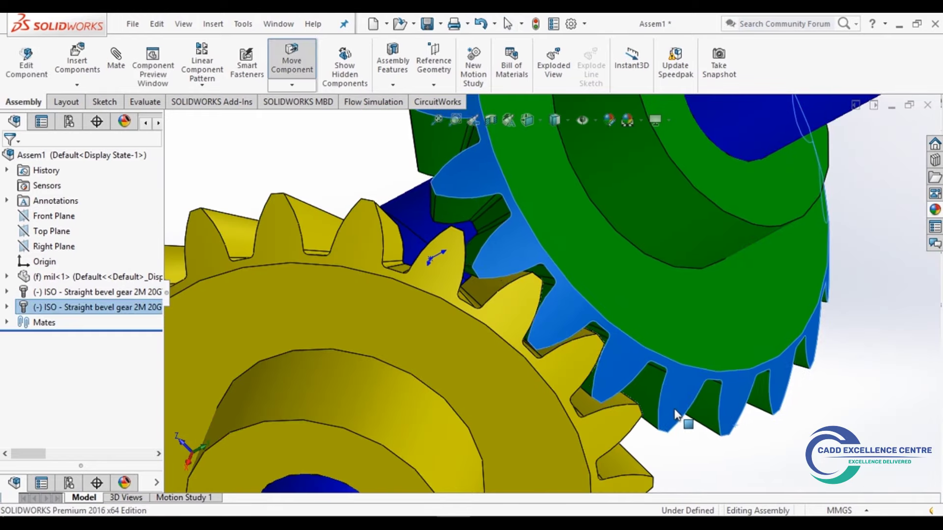
key("Escape")
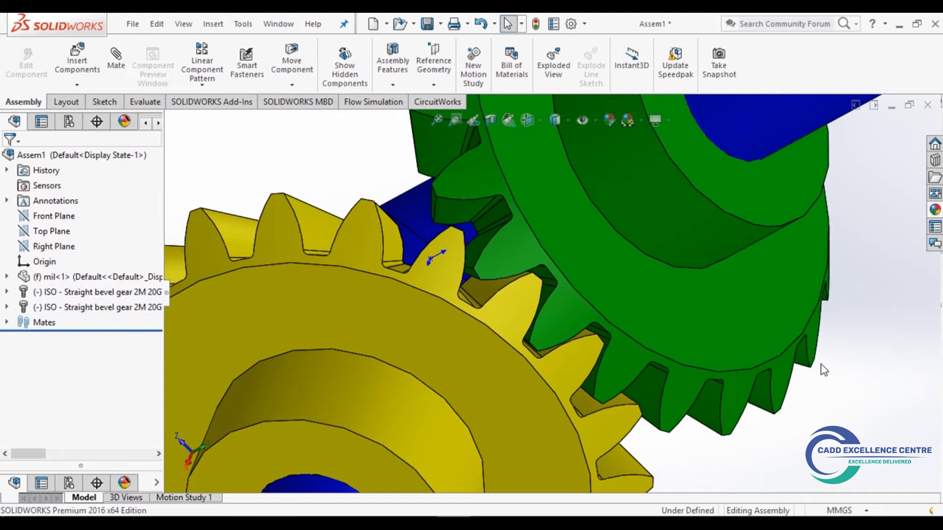
scroll(542, 299, "down", 3)
scroll(542, 299, "up", 3)
scroll(565, 314, "up", 3)
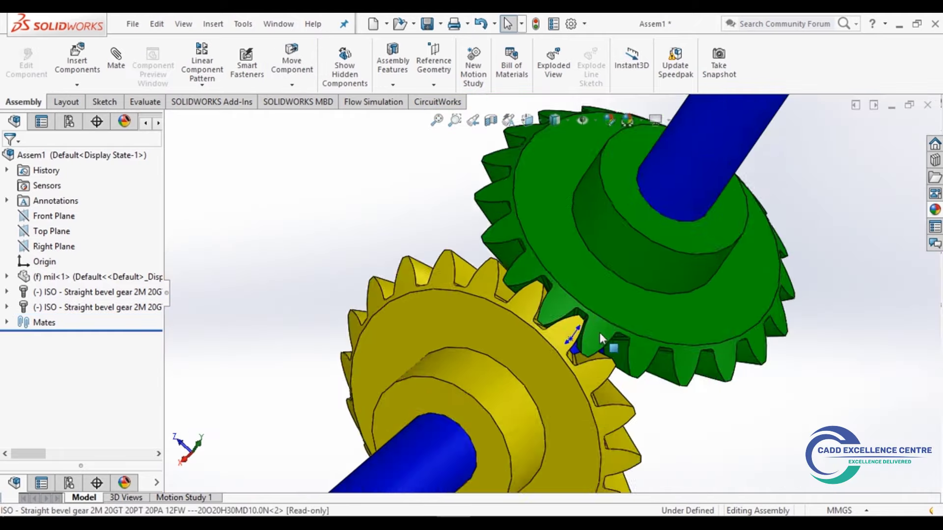
scroll(610, 334, "up", 3)
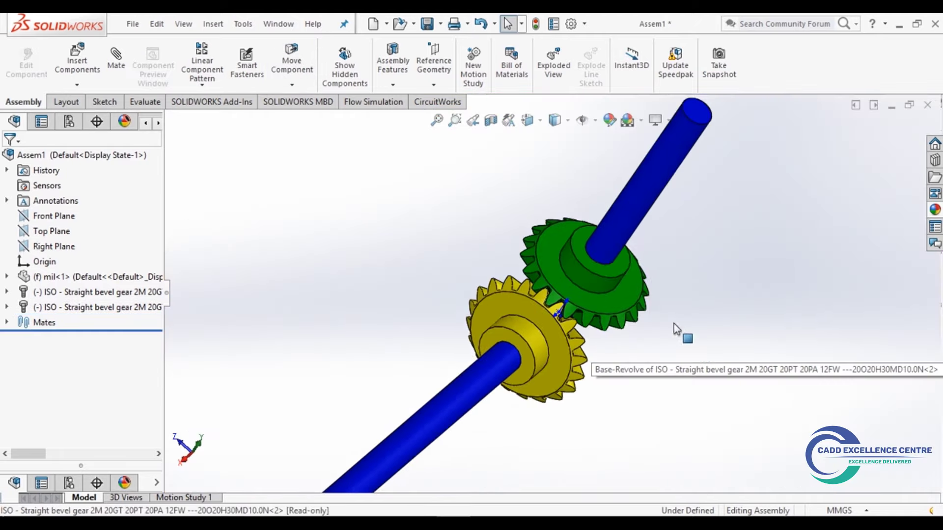
- Switch the view to the Right standard orientation
left_click(570, 122)
left_click(536, 124)
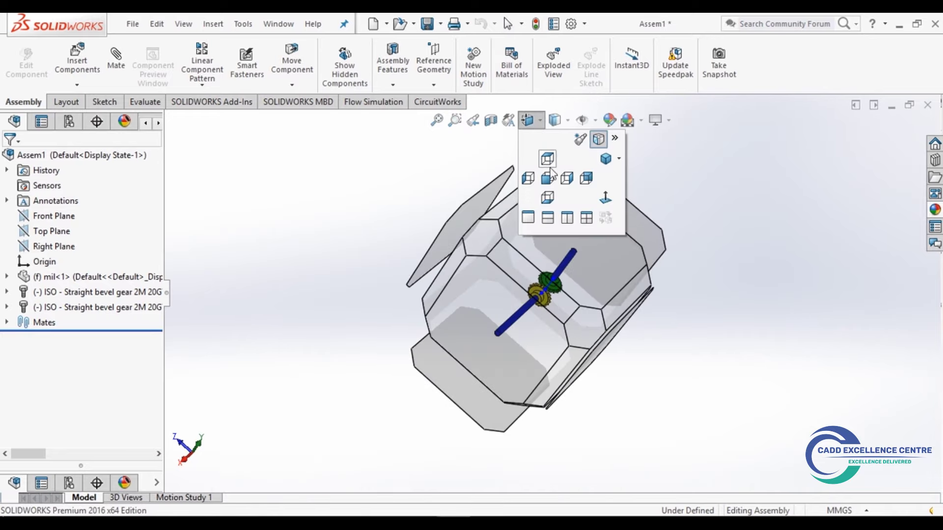
left_click(620, 160)
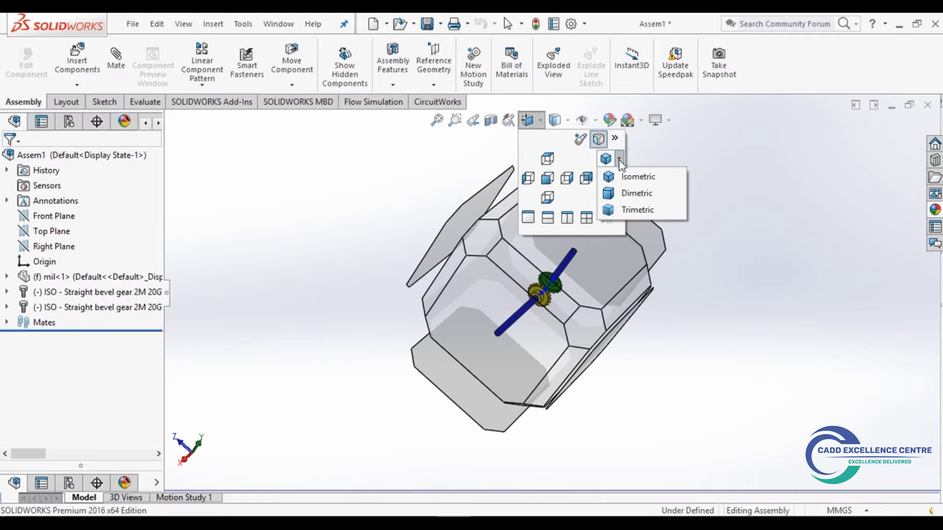
left_click(567, 182)
- Orbit and zoom to inspect the green and yellow gear mesh at an angle
mouse_move(600, 288)
middle_mouse_down()
mouse_move(530, 332)
mouse_move(483, 318)
middle_mouse_up()
scroll(629, 329, "down", 2)
scroll(629, 329, "down", 3)
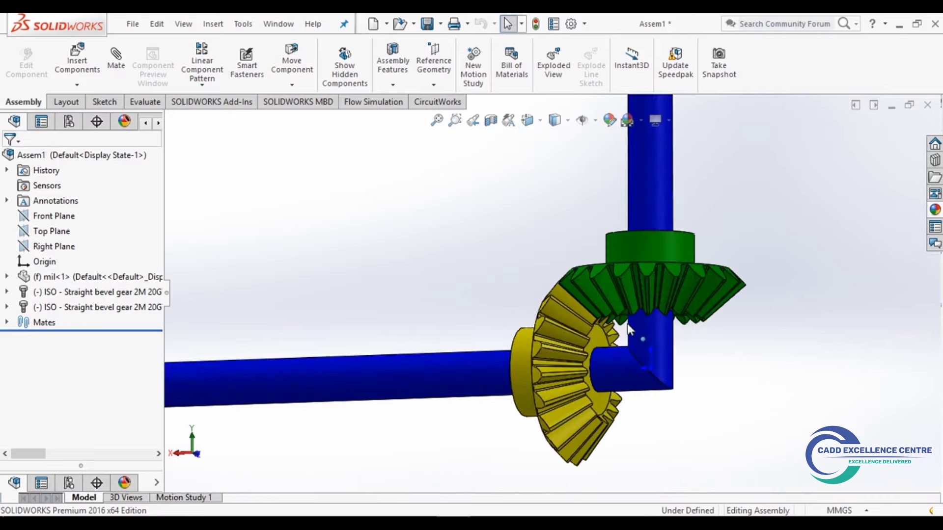
scroll(676, 298, "up", 2)
scroll(677, 299, "down", 2)
mouse_move(655, 309)
middle_mouse_down()
mouse_move(509, 236)
mouse_move(817, 384)
mouse_move(722, 358)
mouse_move(605, 303)
mouse_move(592, 316)
middle_mouse_up()
scroll(592, 316, "down", 2)
scroll(592, 316, "down", 3)
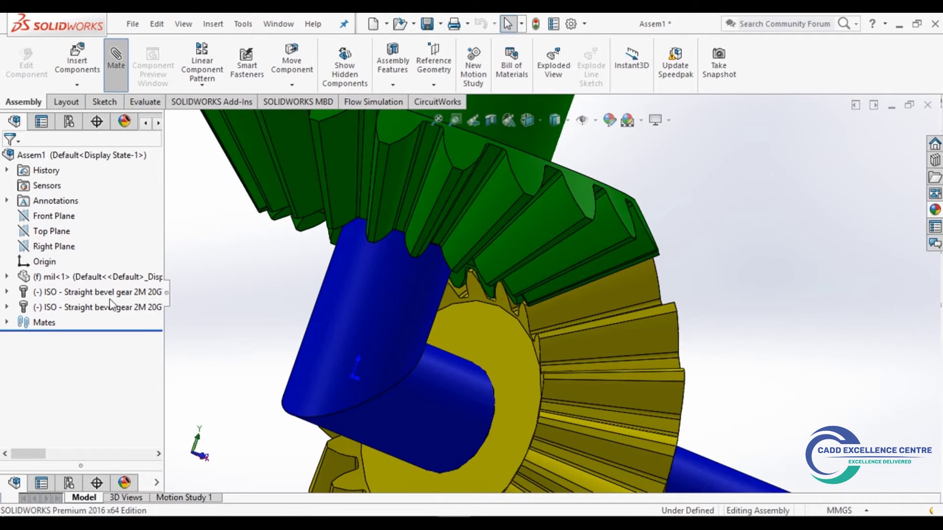
- Choose the Gear mate under Mechanical Mates in the Mate PropertyManager
left_click(69, 199)
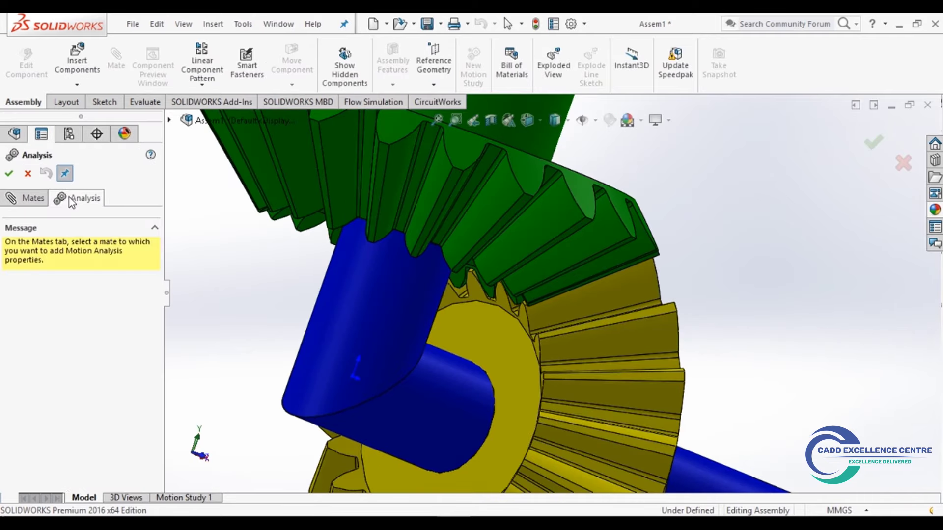
left_click(33, 198)
scroll(84, 347, "down", 5)
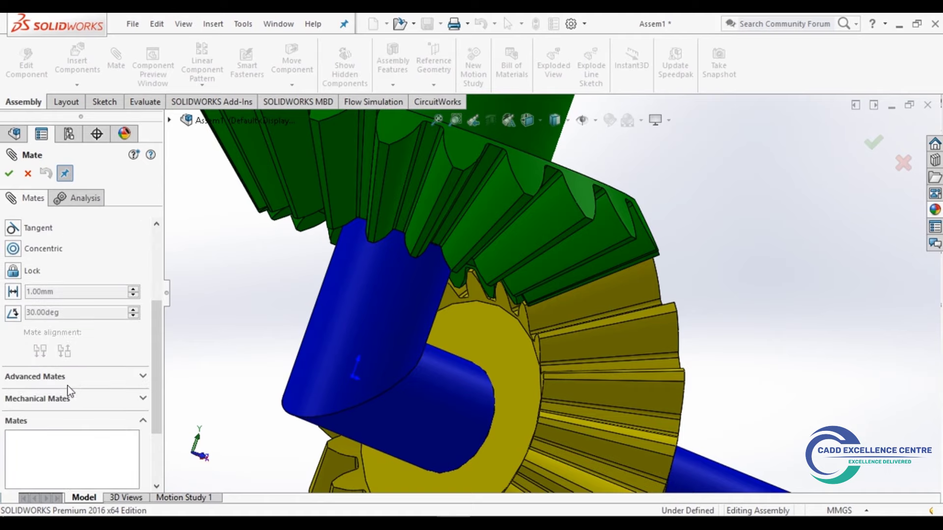
left_click(57, 400)
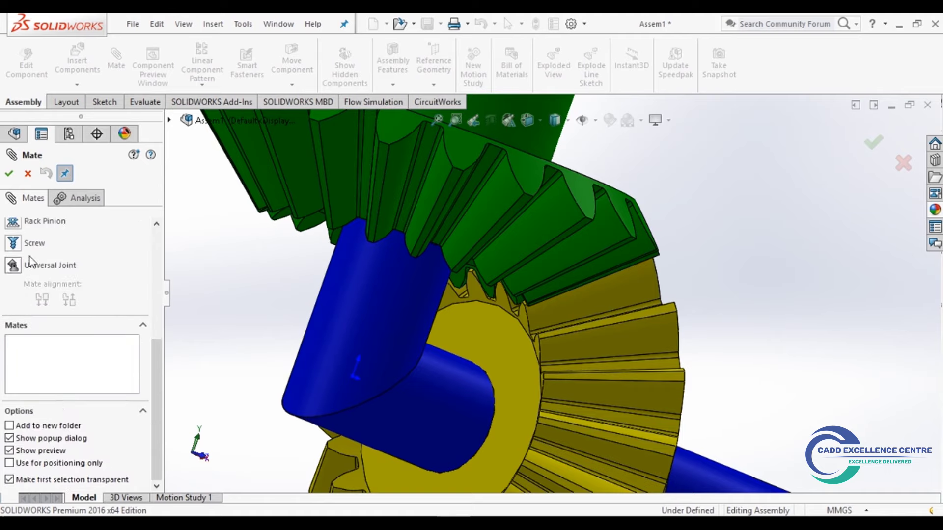
scroll(39, 246, "up", 3)
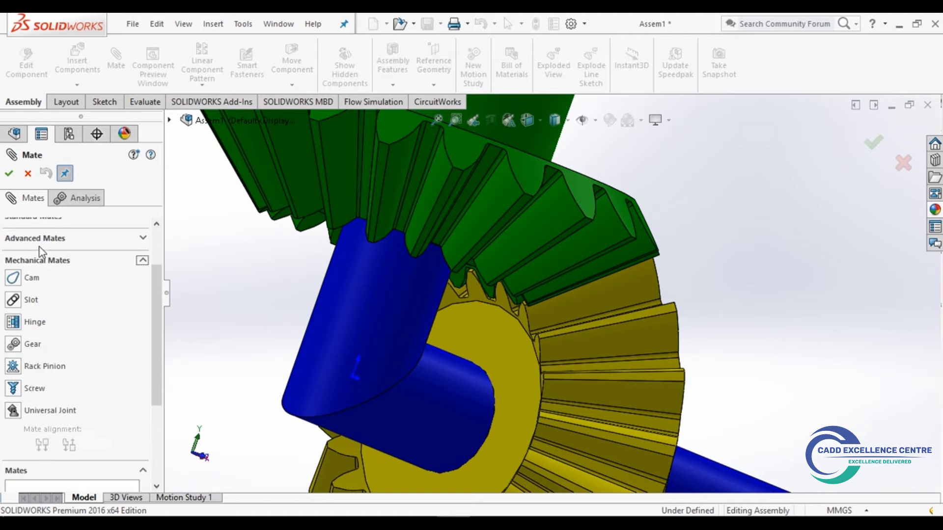
left_click(12, 346)
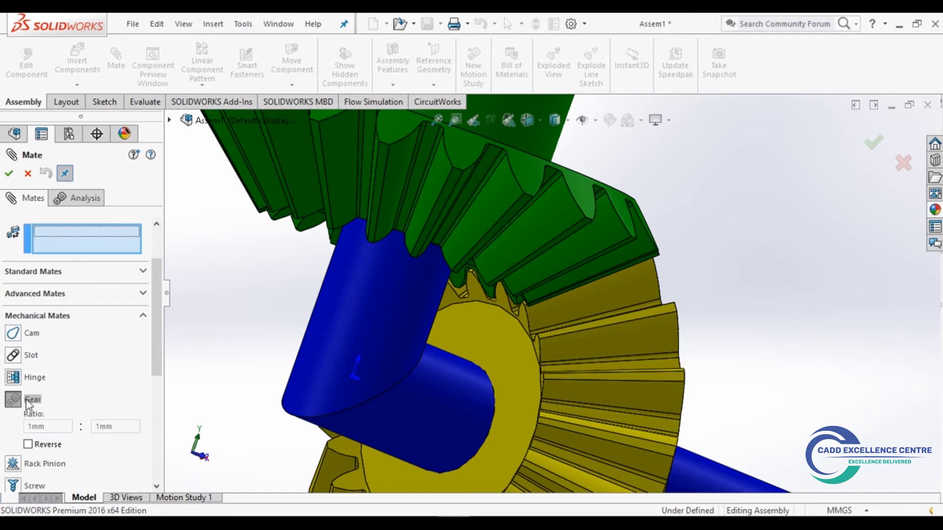
- Pick a tooth edge on the green and yellow gears and accept the 1:1 gear mate
scroll(499, 348, "down", 2)
scroll(497, 277, "down", 2)
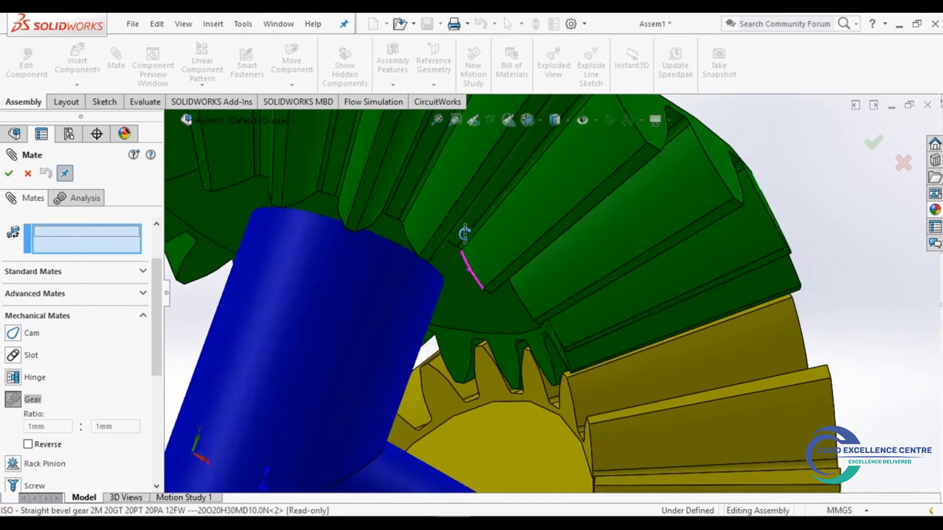
scroll(475, 356, "down", 1)
scroll(521, 375, "down", 3)
scroll(541, 374, "down", 2)
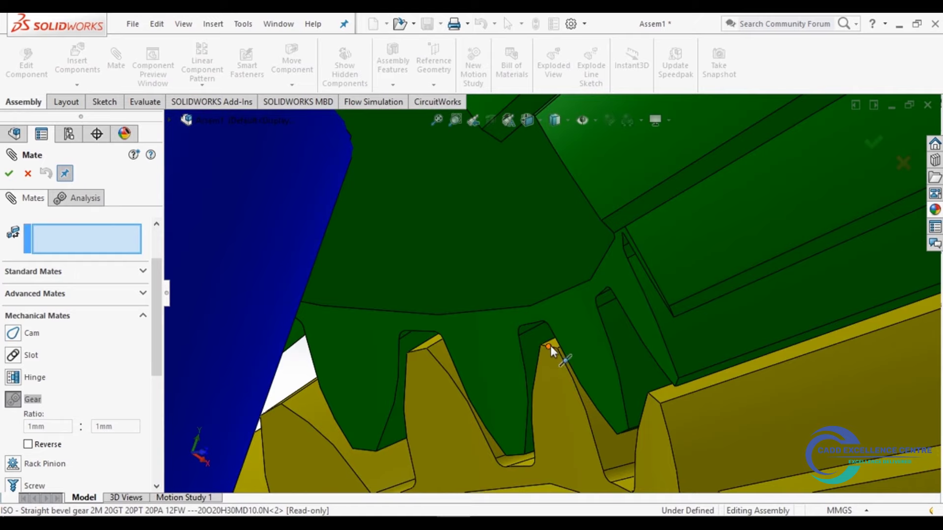
left_click(551, 346)
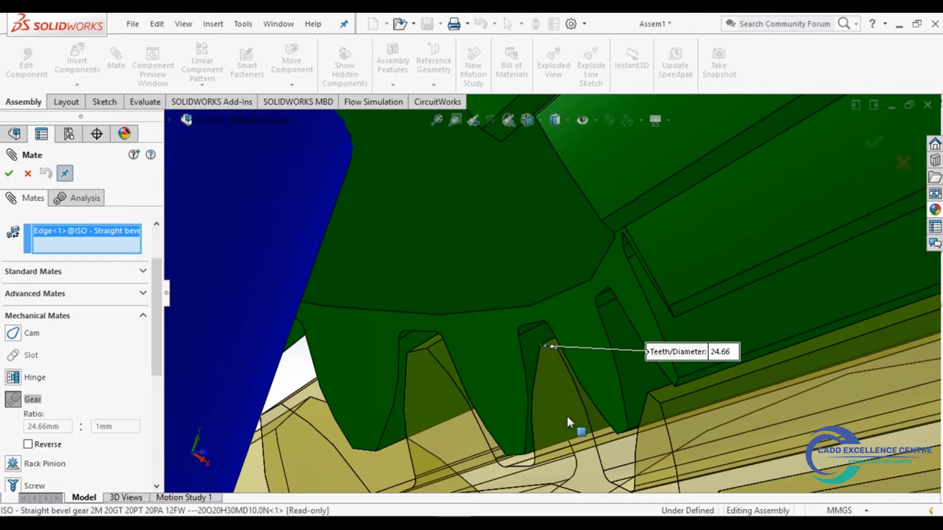
scroll(626, 431, "down", 2)
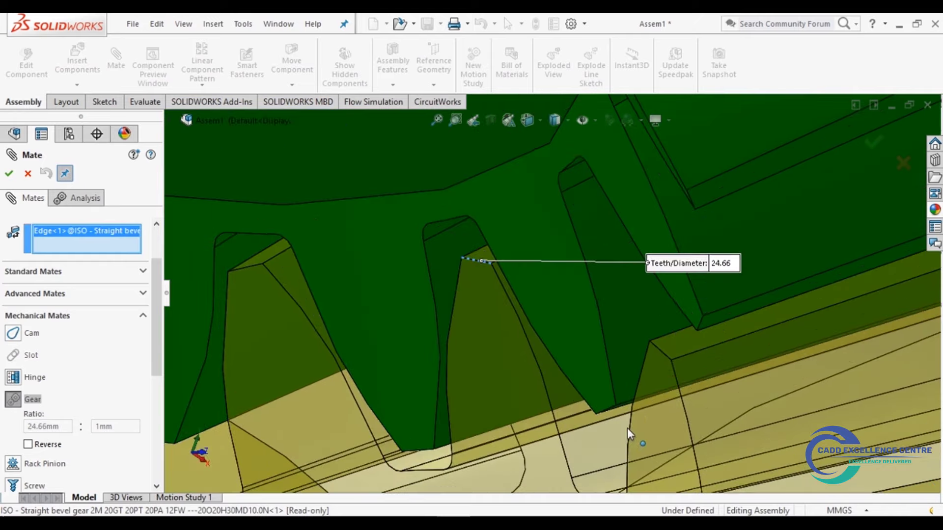
scroll(627, 428, "down", 2)
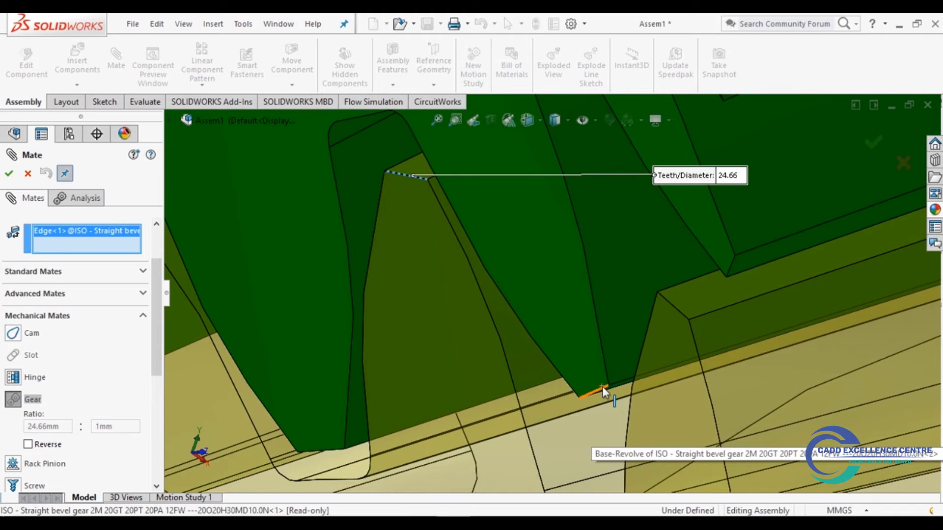
left_click(602, 387)
scroll(589, 369, "up", 2)
scroll(568, 344, "up", 1)
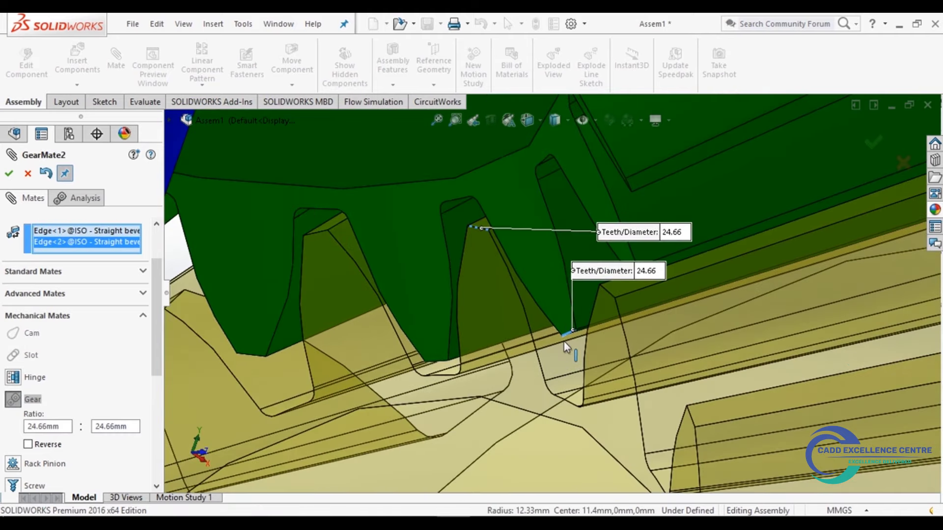
scroll(567, 346, "up", 2)
scroll(568, 347, "up", 1)
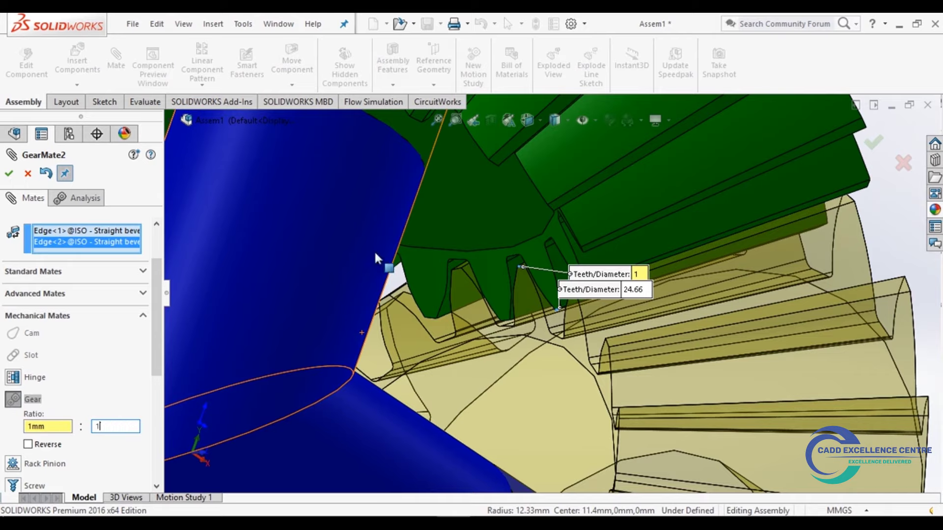
left_click(10, 173)
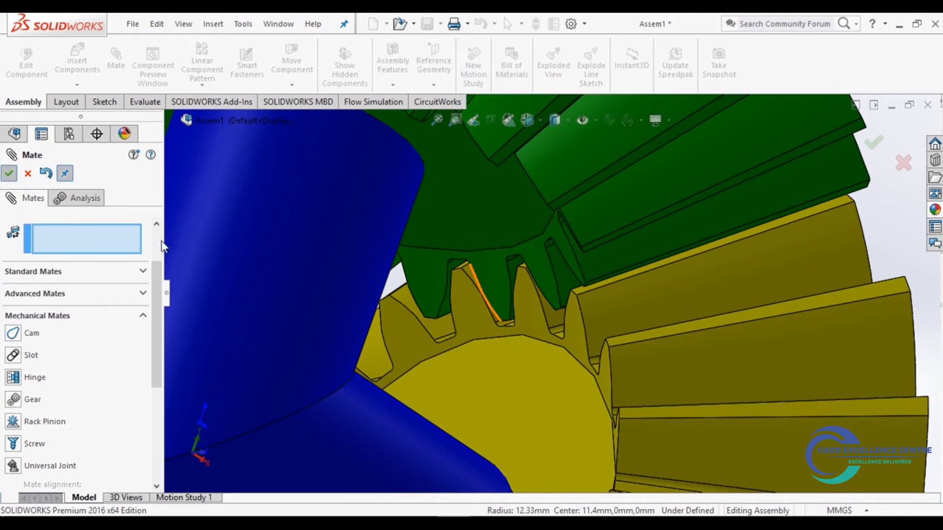
key("Escape")
- Orbit around the assembly to inspect the bevel gear mesh from several angles
mouse_move(480, 310)
middle_mouse_down()
mouse_move(603, 288)
mouse_move(591, 305)
middle_mouse_up()
scroll(595, 315, "down", 5)
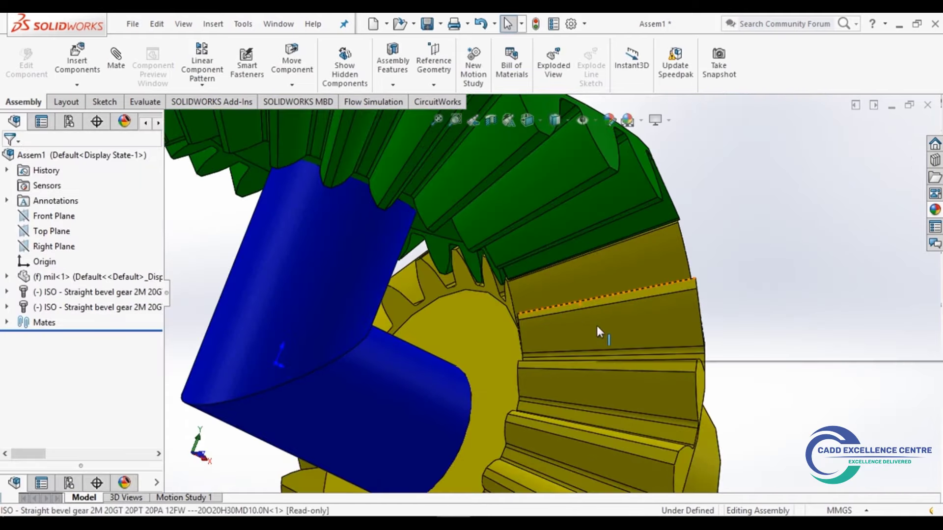
left_click(641, 342)
scroll(653, 345, "up", 5)
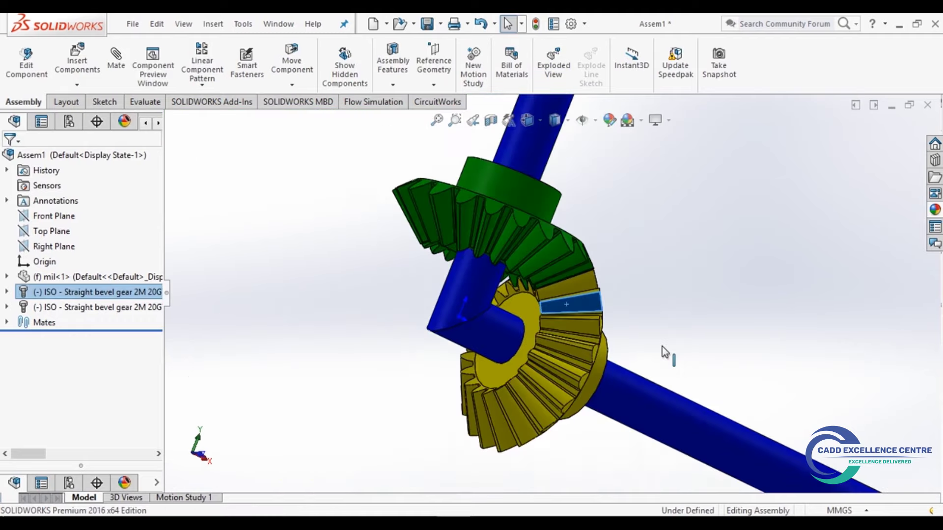
middle_click_drag(629, 354, 580, 261)
scroll(580, 256, "down", 5)
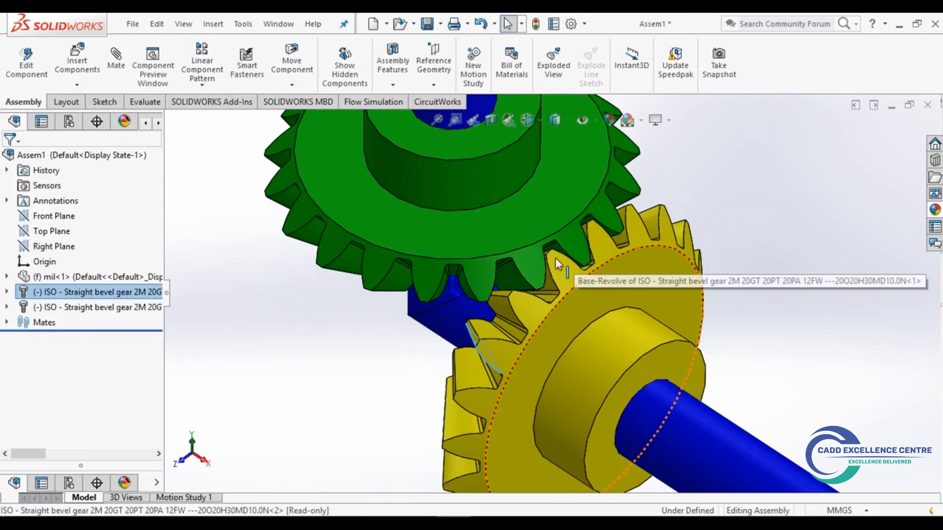
left_click(496, 283)
scroll(449, 327, "up", 5)
mouse_move(449, 326)
middle_mouse_down()
mouse_move(522, 250)
mouse_move(661, 244)
middle_mouse_up()
left_click(661, 245)
scroll(617, 299, "up", 3)
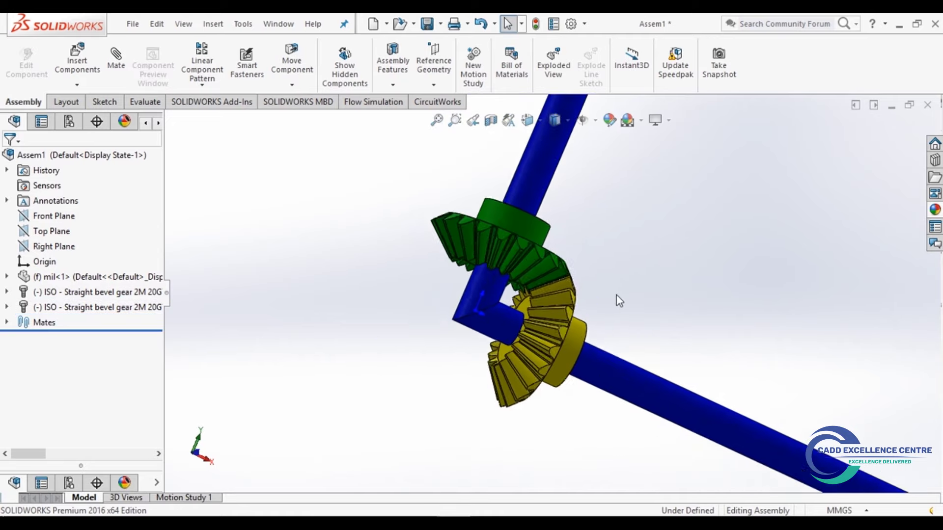
middle_click_drag(618, 299, 657, 223)
scroll(623, 282, "down", 2)
scroll(623, 282, "down", 2)
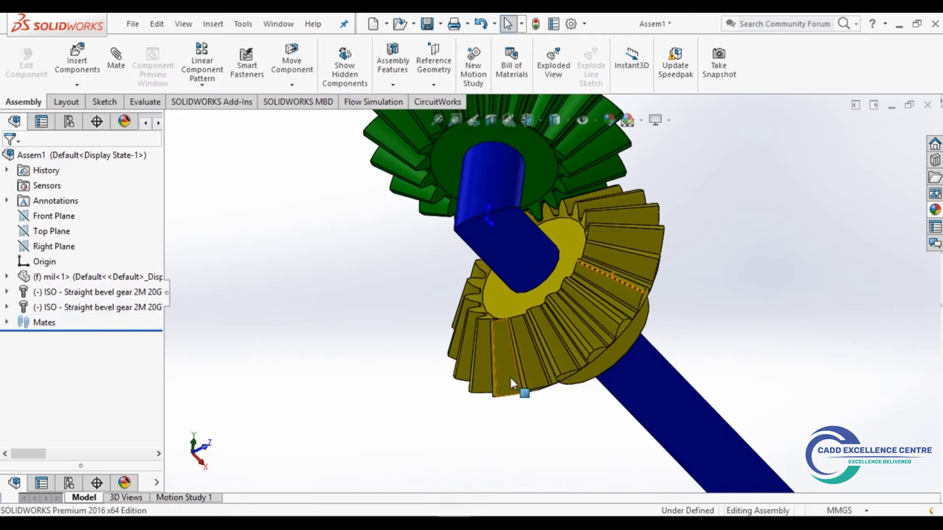
- Drag the yellow bevel gear to check that both gears turn together
left_click(501, 351)
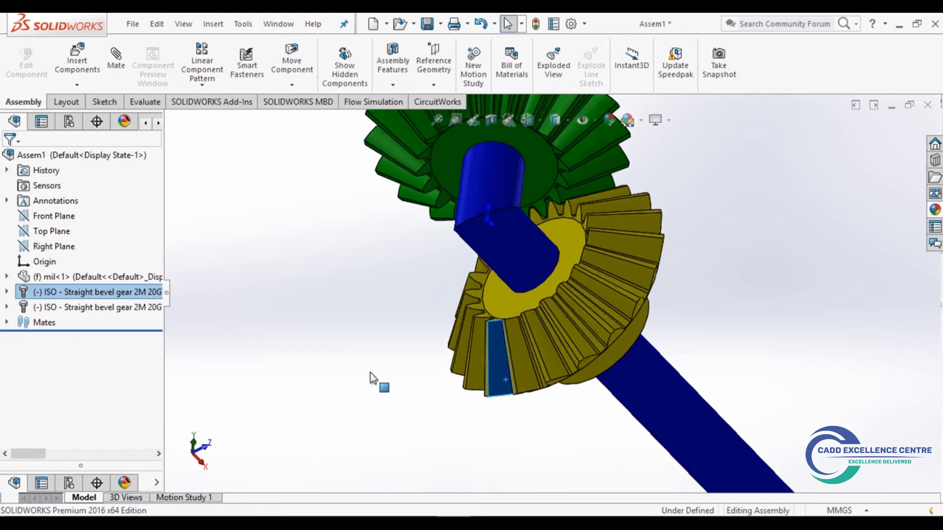
left_click(456, 357)
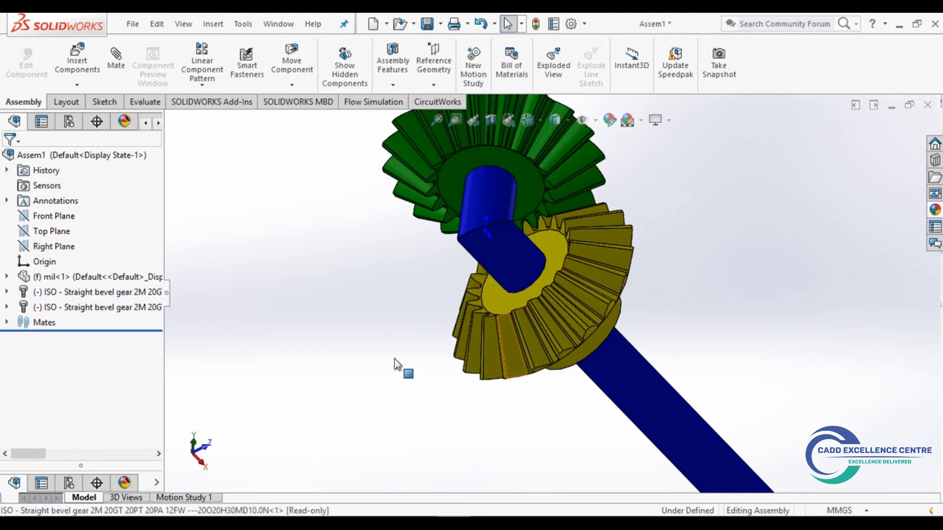
mouse_move(395, 359)
left_mouse_down()
mouse_move(338, 261)
mouse_move(465, 383)
mouse_move(703, 205)
mouse_move(560, 338)
mouse_move(385, 348)
mouse_move(488, 294)
left_mouse_up()
middle_click_drag(487, 294, 465, 266)
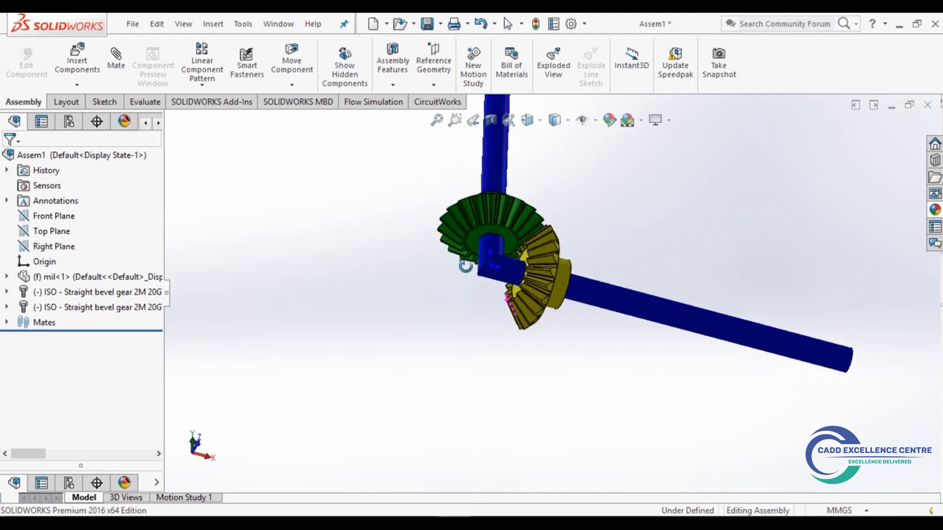
scroll(499, 243, "down", 3)
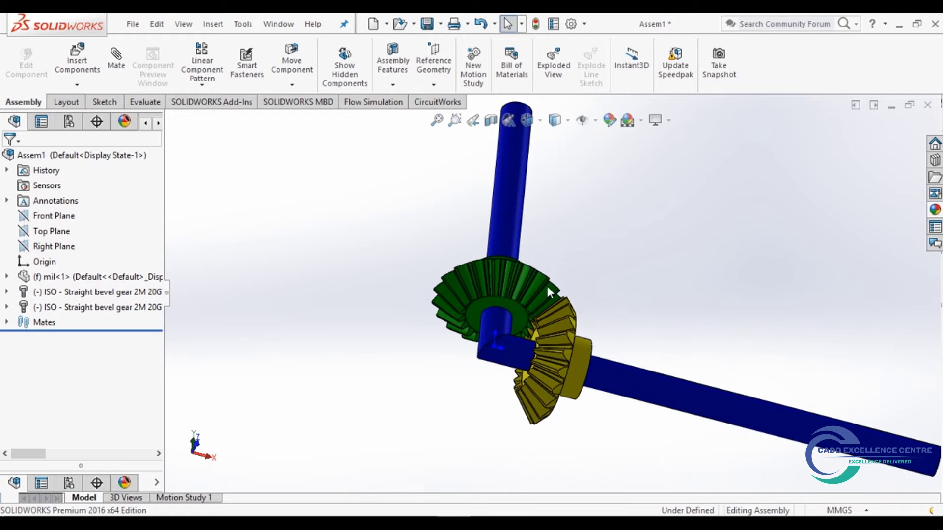
- Add RotaryMotor1 at constant 10 RPM on the green gear's face in Motion Study 1
left_click(196, 498)
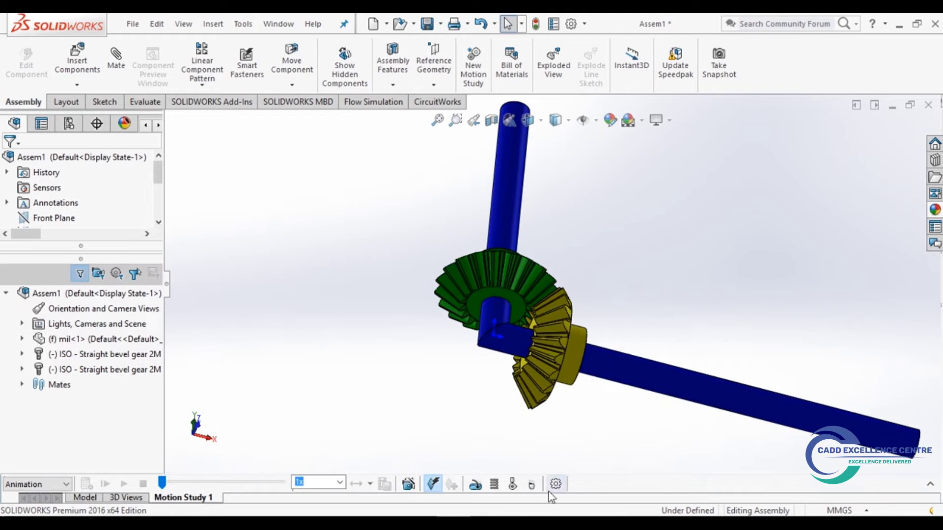
left_click(931, 486)
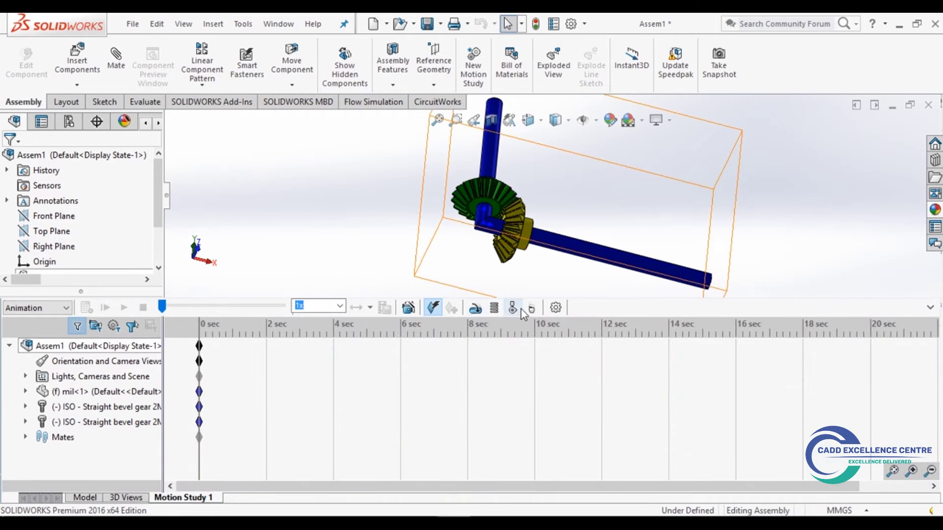
left_click(470, 312)
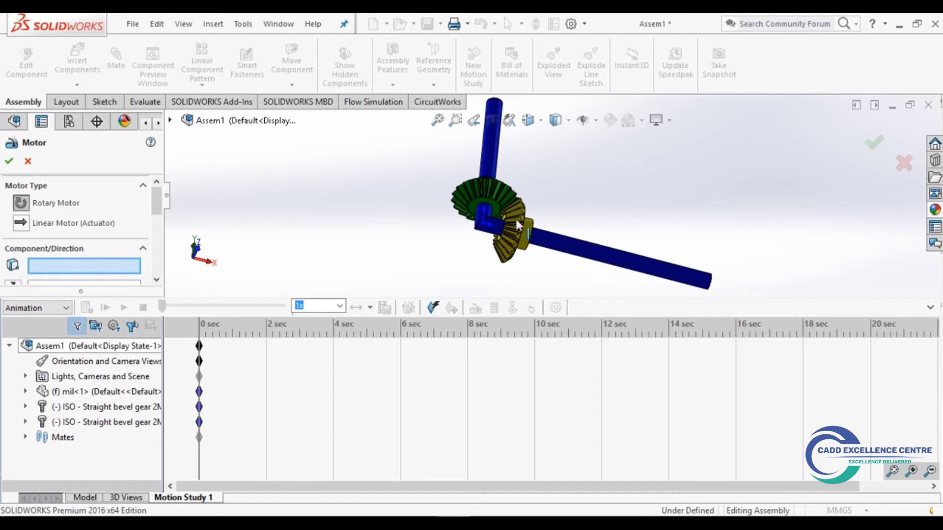
scroll(502, 207, "down", 2)
scroll(490, 196, "down", 3)
left_click(495, 195)
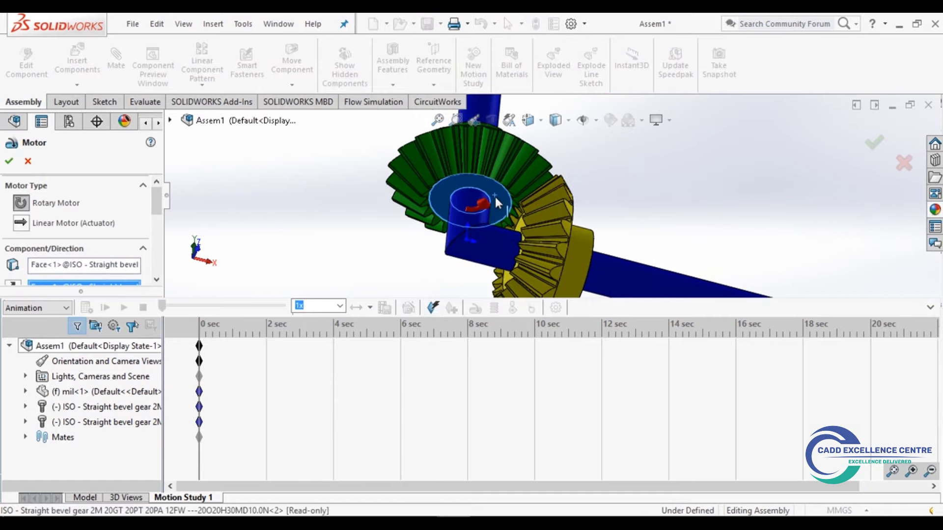
left_click_drag(155, 197, 153, 241)
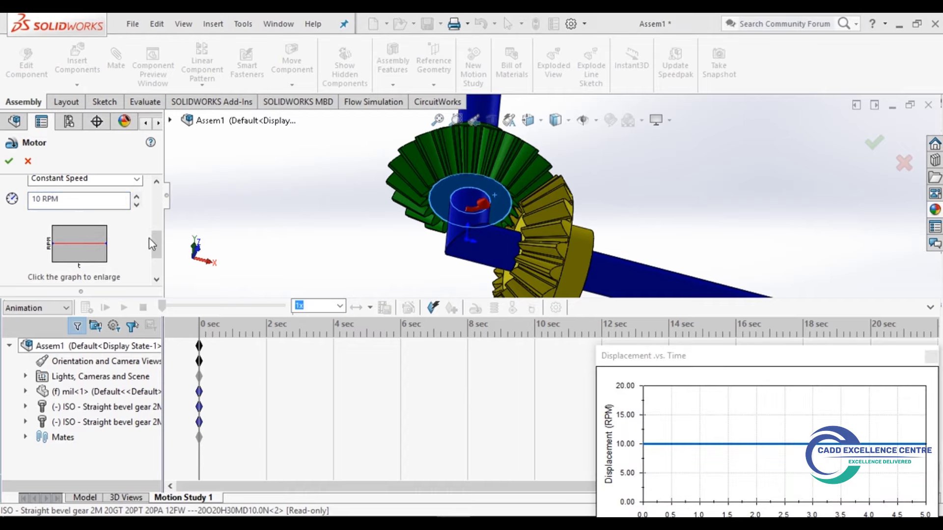
left_click_drag(152, 237, 157, 187)
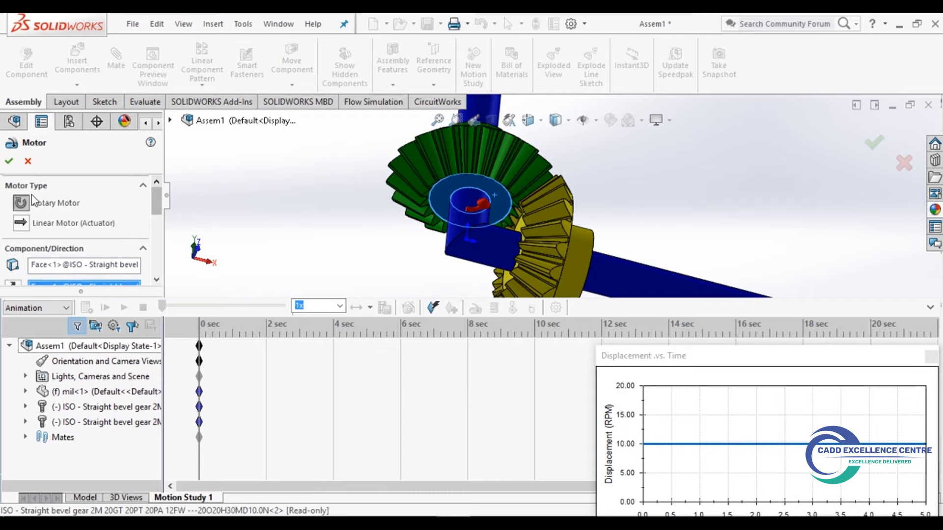
left_click(7, 165)
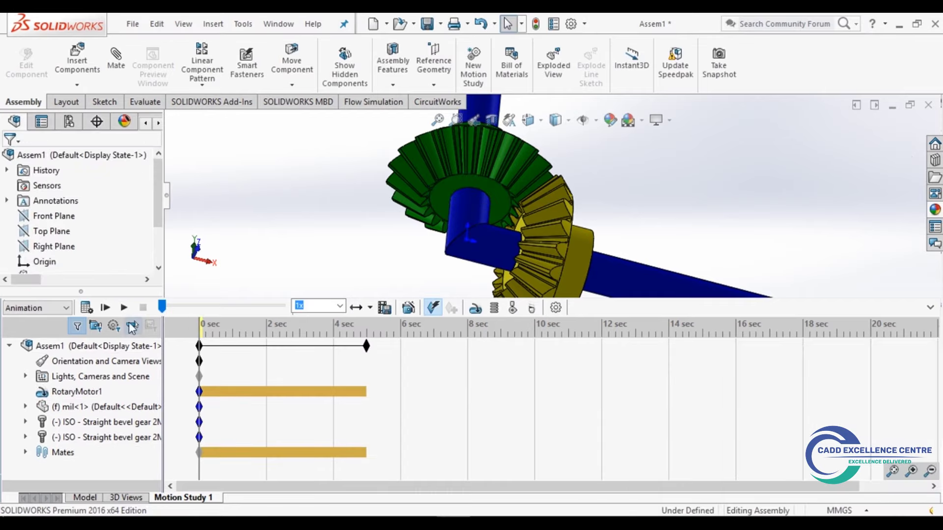
- Calculate Motion Study 1 and replay the 5-second animation of the rotating bevel gears
left_click(89, 314)
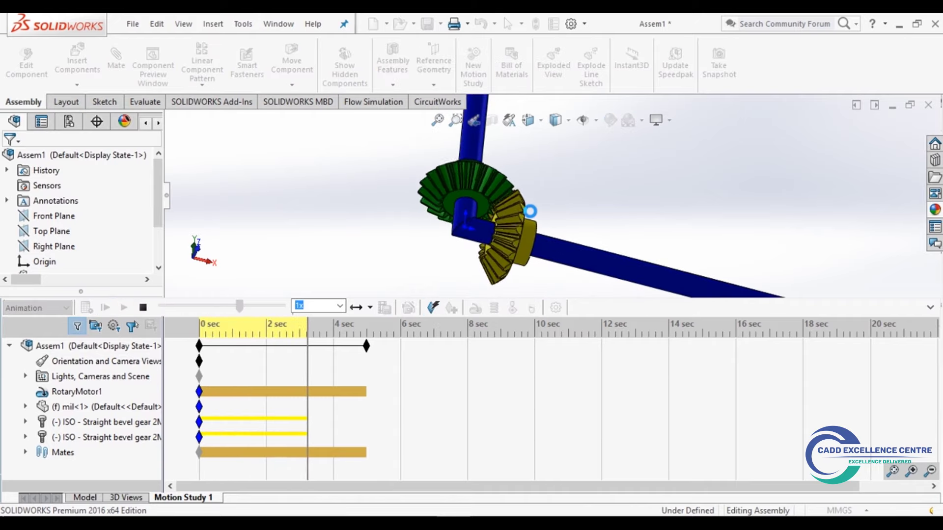
left_click(143, 309)
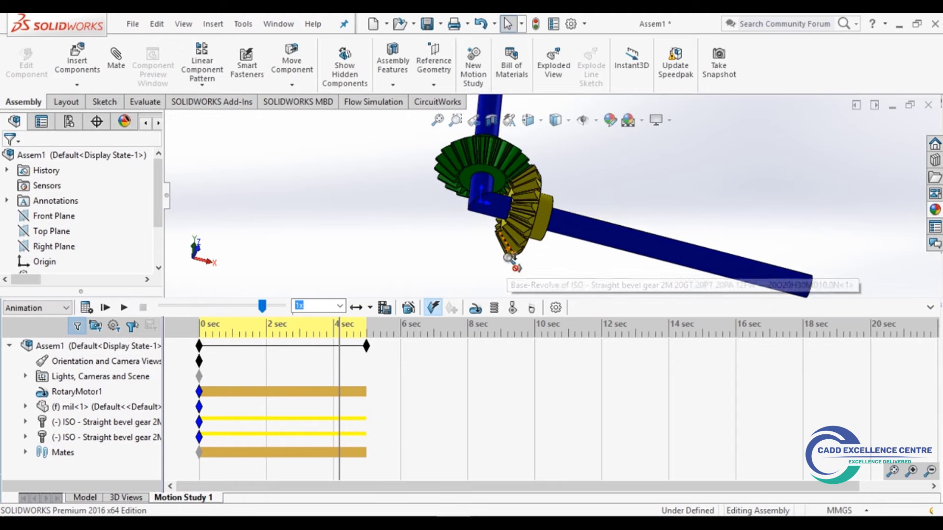
left_click(930, 308)
scroll(602, 312, "down", 2)
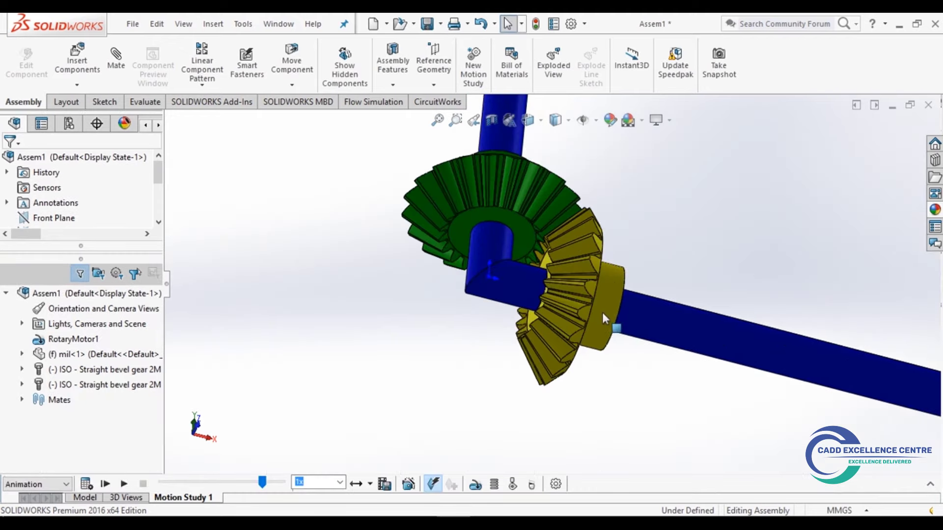
left_click(123, 485)
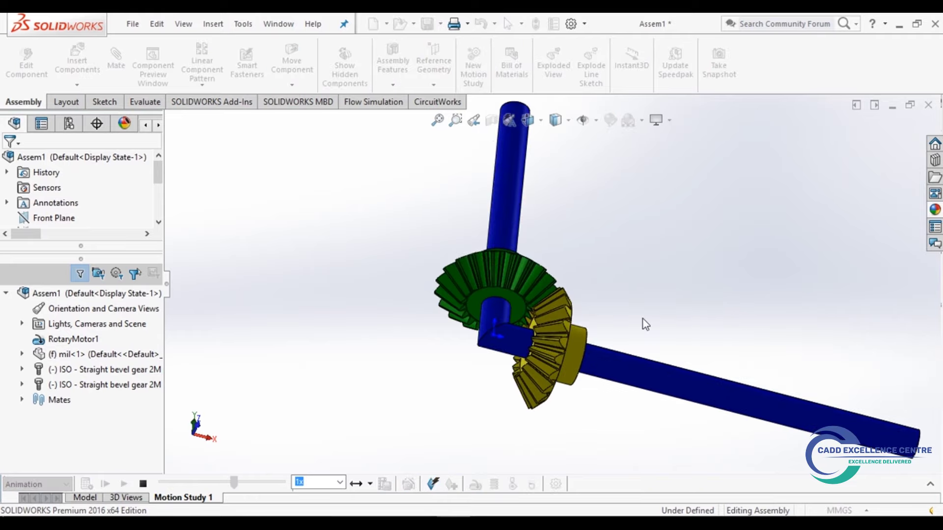